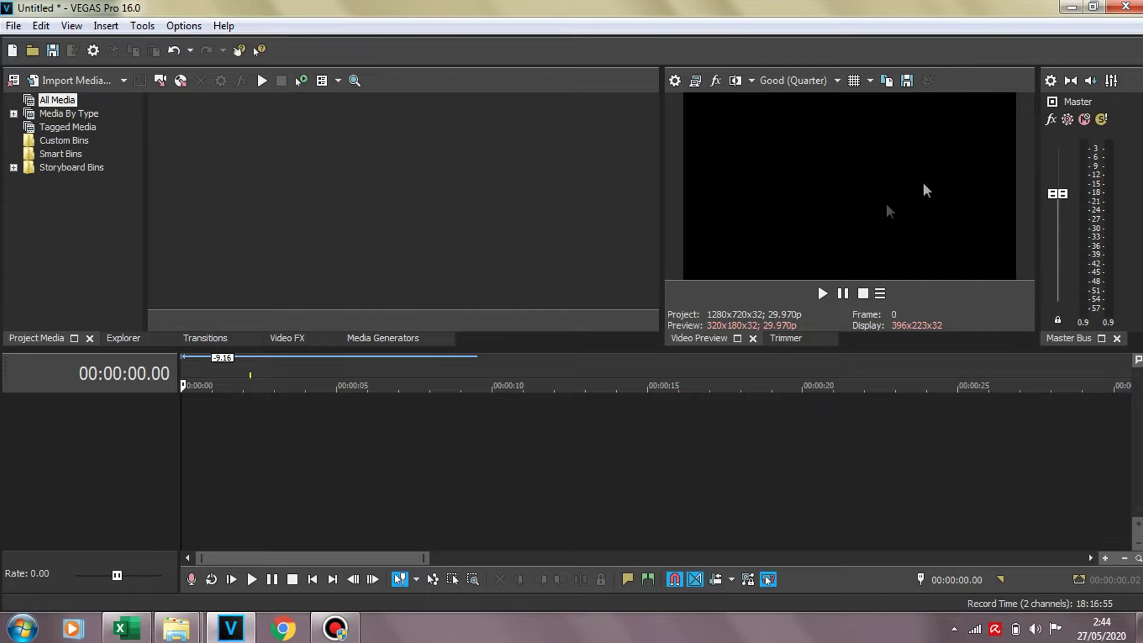
# Step: Try the master bus output fader at different levels, down to -17.9 dB and up to 4.4 dB
pyautogui.click(1059, 194)
pyautogui.moveTo(1059, 194); pyautogui.dragTo(1059, 185)
pyautogui.moveTo(1059, 163); pyautogui.dragTo(1063, 257)
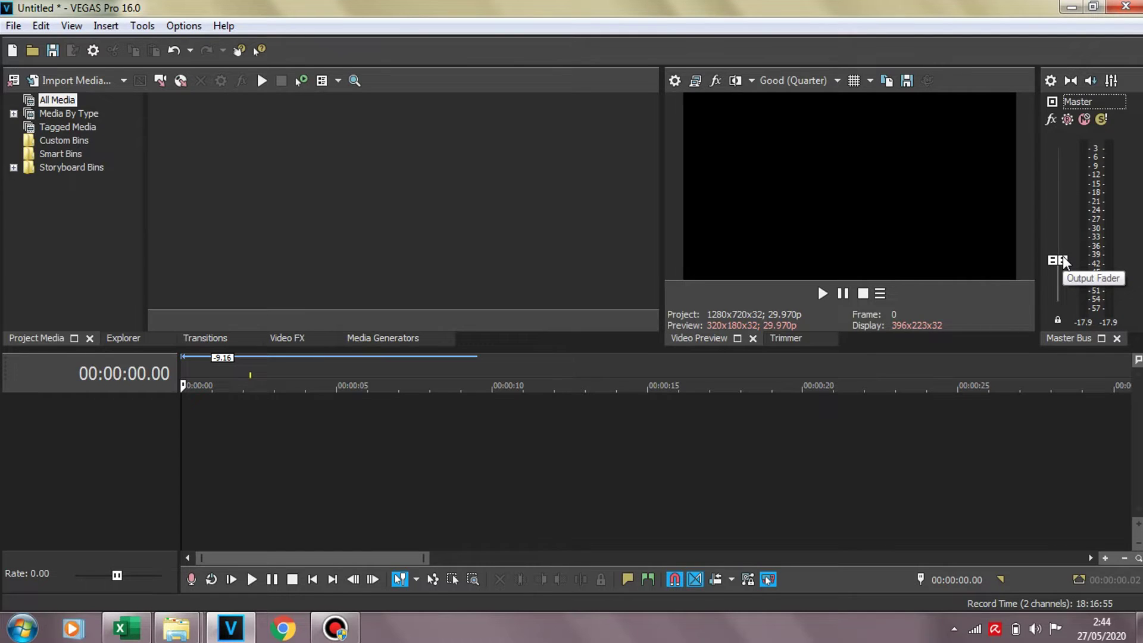
pyautogui.moveTo(1062, 257); pyautogui.dragTo(1059, 218)
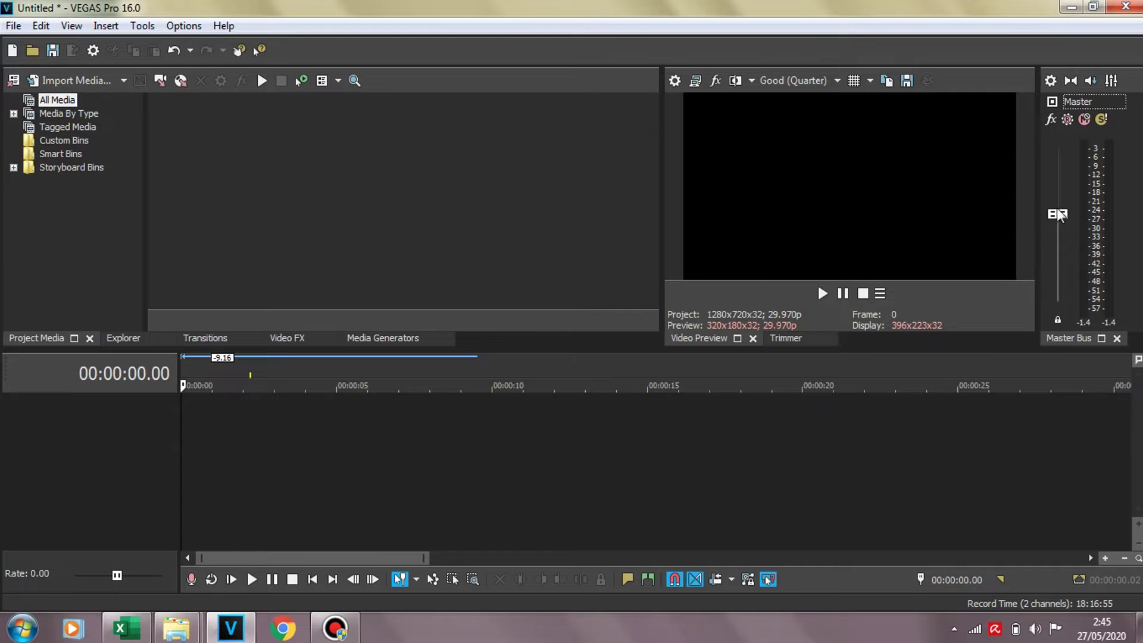
pyautogui.moveTo(1058, 216); pyautogui.dragTo(1055, 163)
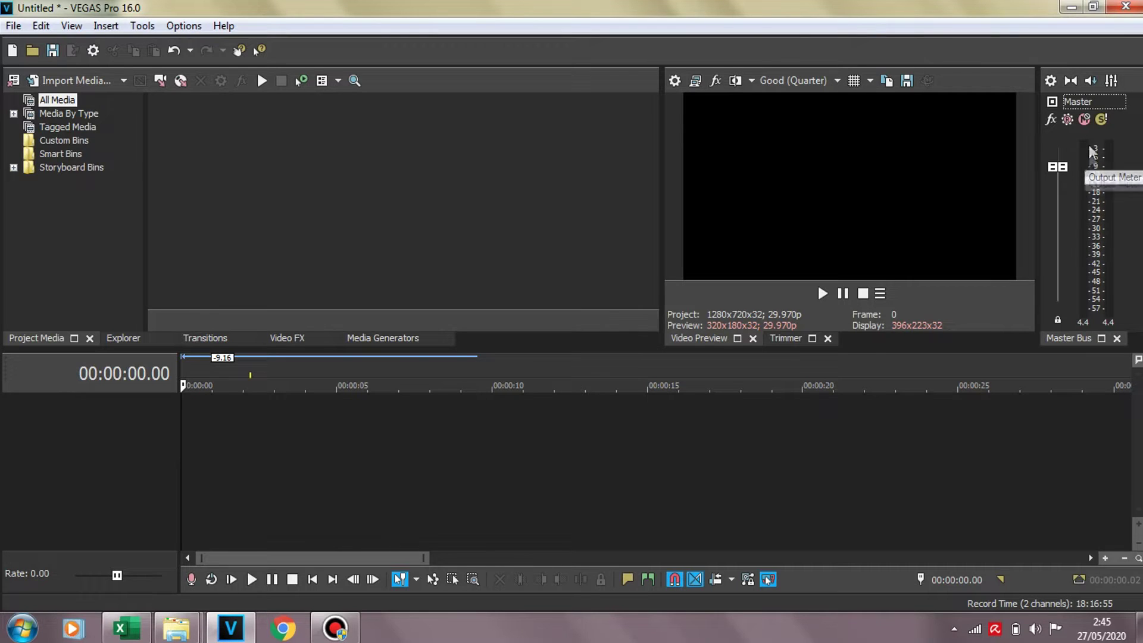
pyautogui.moveTo(1060, 160); pyautogui.dragTo(1060, 177)
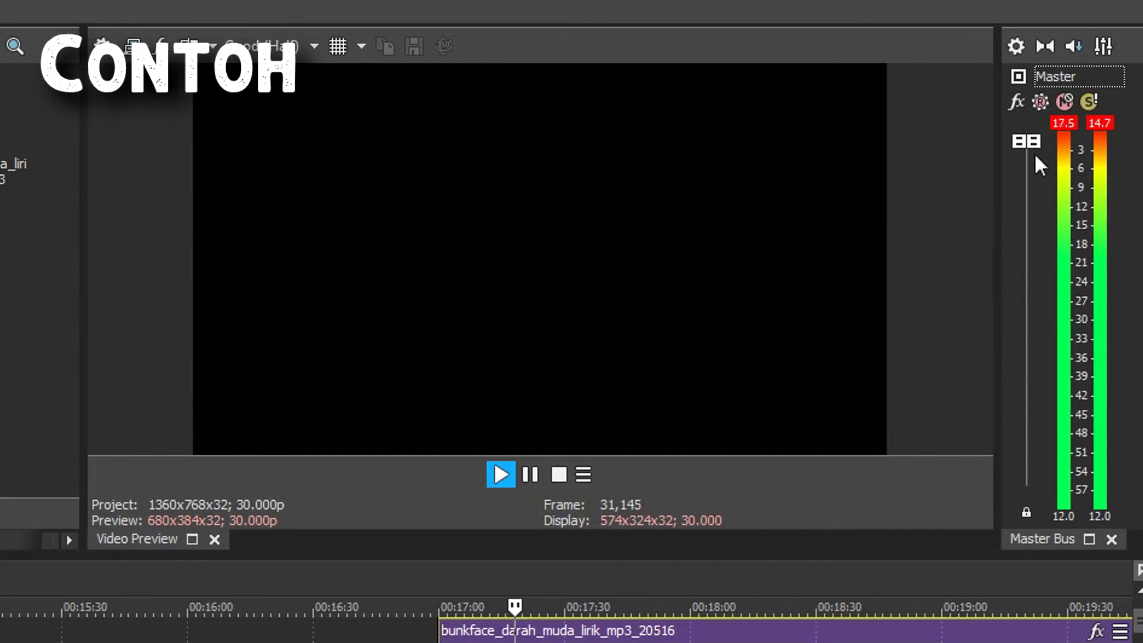
# Step: Set the master bus output fader to 1.2 dB on both channels
pyautogui.moveTo(1033, 143); pyautogui.dragTo(1033, 381)
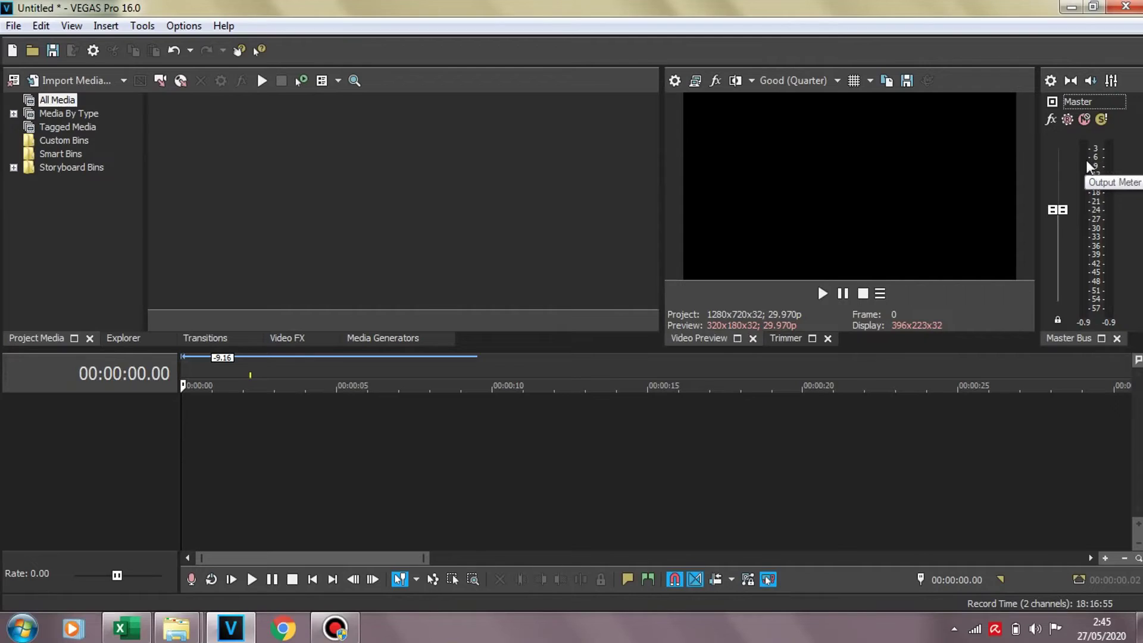
pyautogui.moveTo(1057, 209); pyautogui.dragTo(1062, 201)
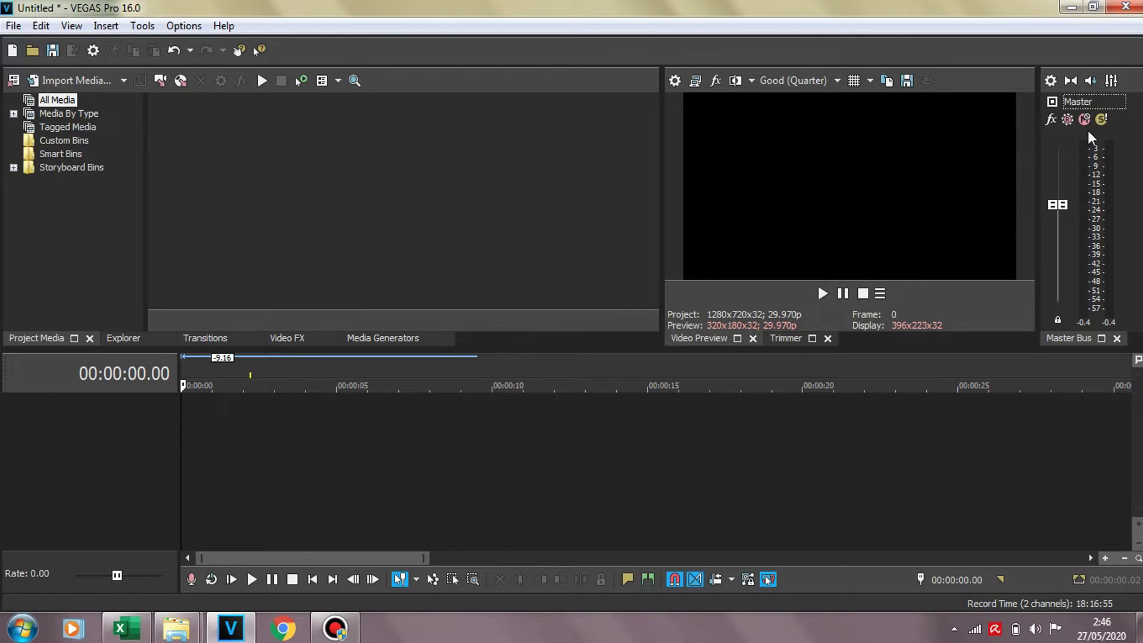
pyautogui.scroll(2, 1069, 179)
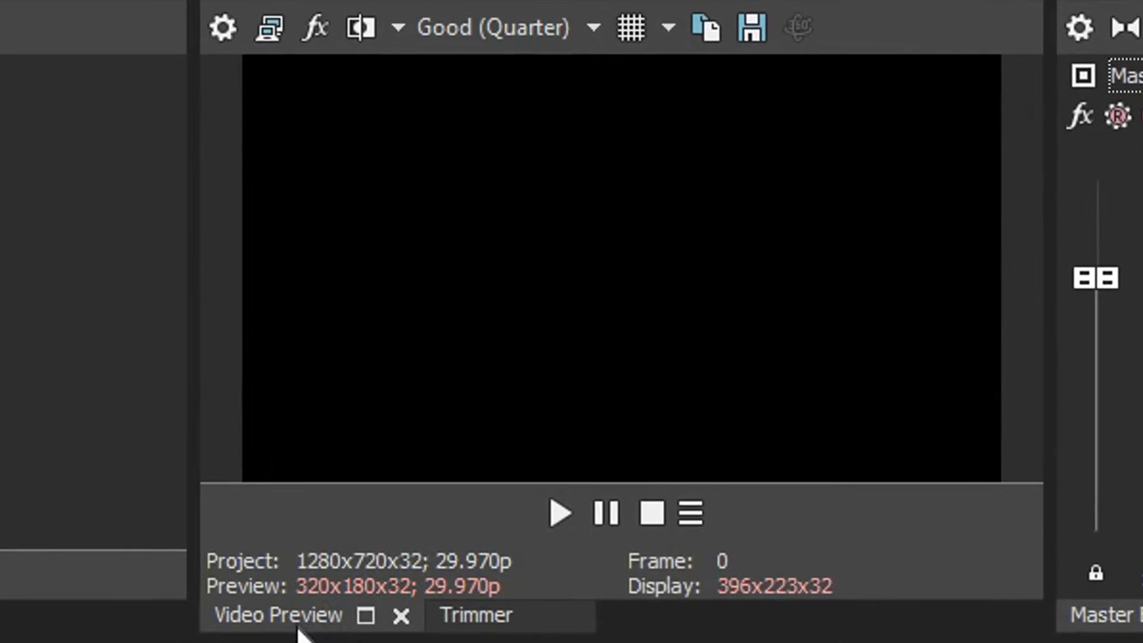
# Step: Look at the Trimmer window, return to the Video Preview, and bring the Trimmer up again
pyautogui.click(471, 592)
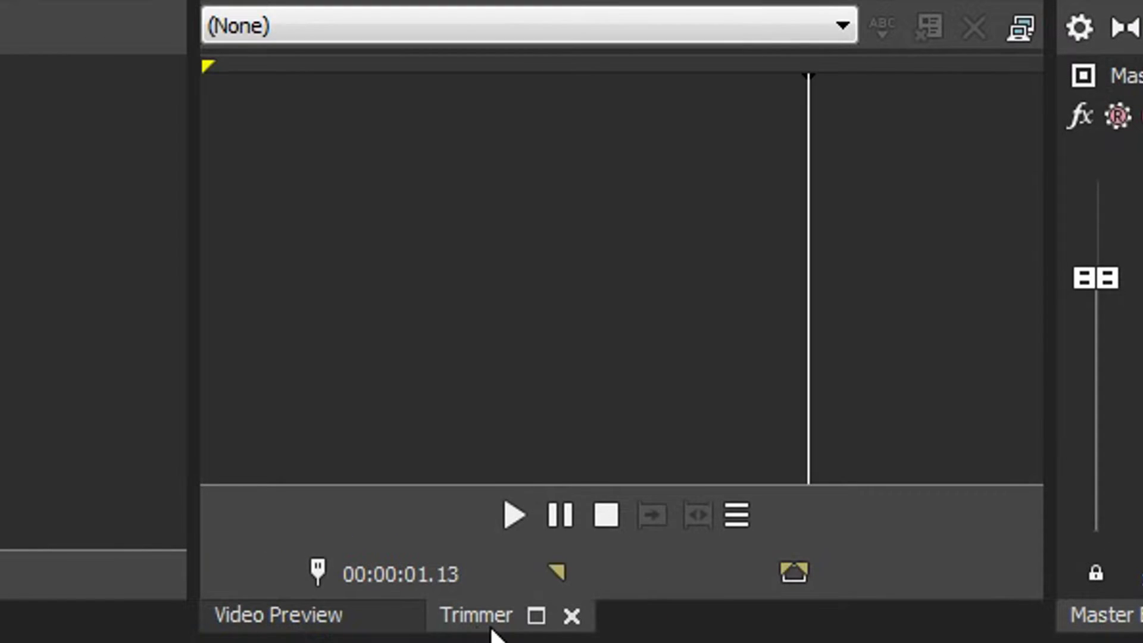
pyautogui.click(341, 635)
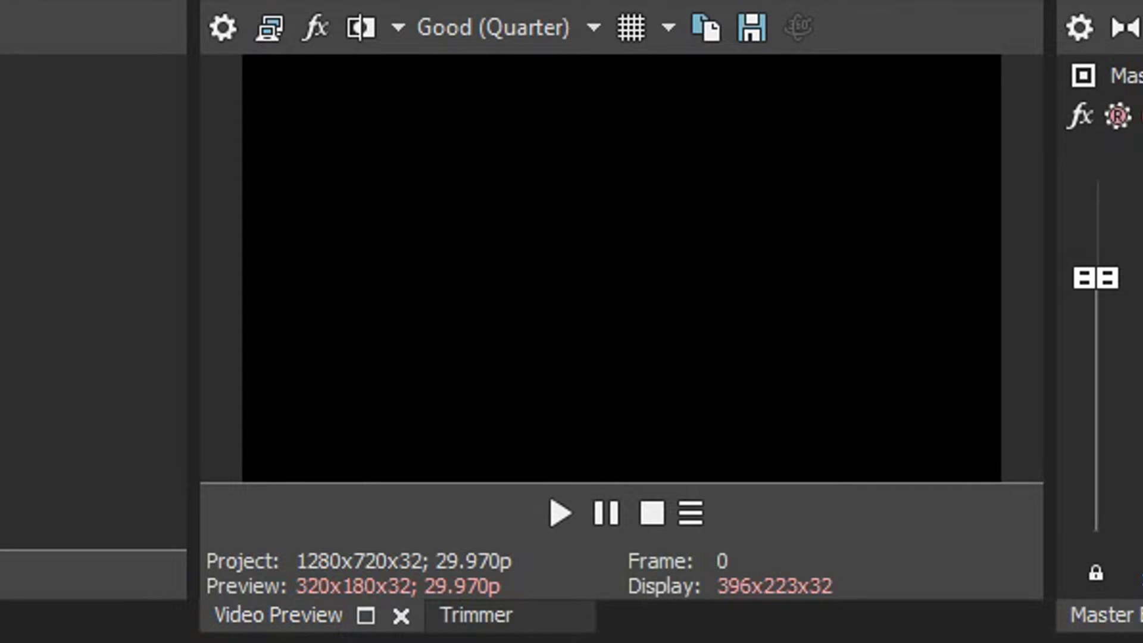
pyautogui.click(456, 618)
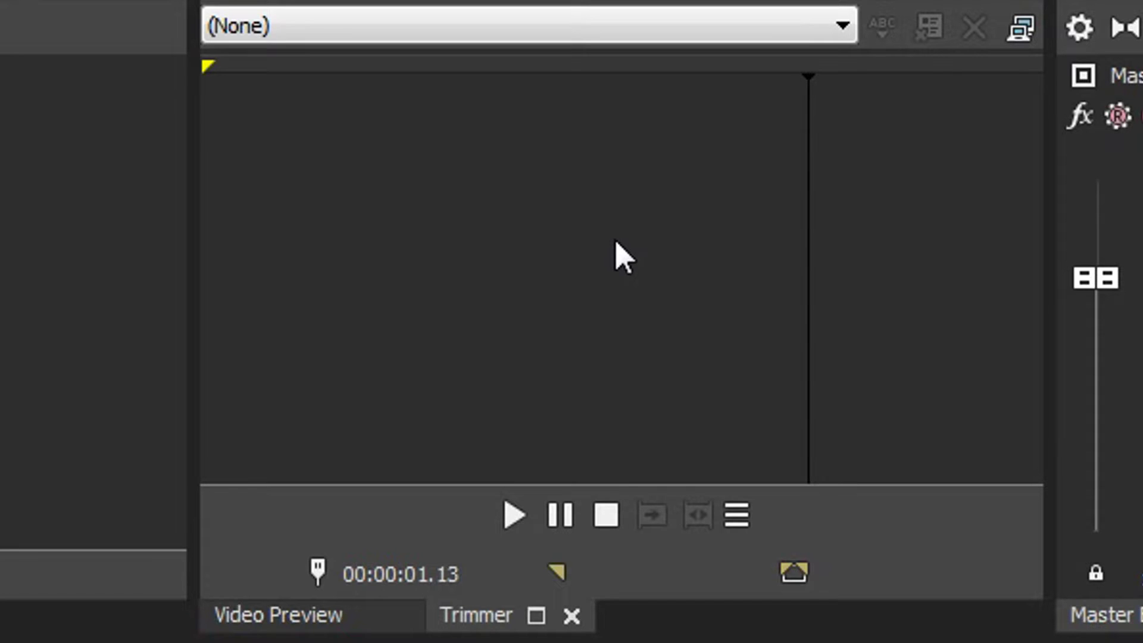
# Step: Try a time selection from 00:00:01.19 to 00:00:02.00 in the Trimmer and close the Trimmer window
pyautogui.moveTo(876, 279); pyautogui.dragTo(1050, 274)
pyautogui.click(878, 280)
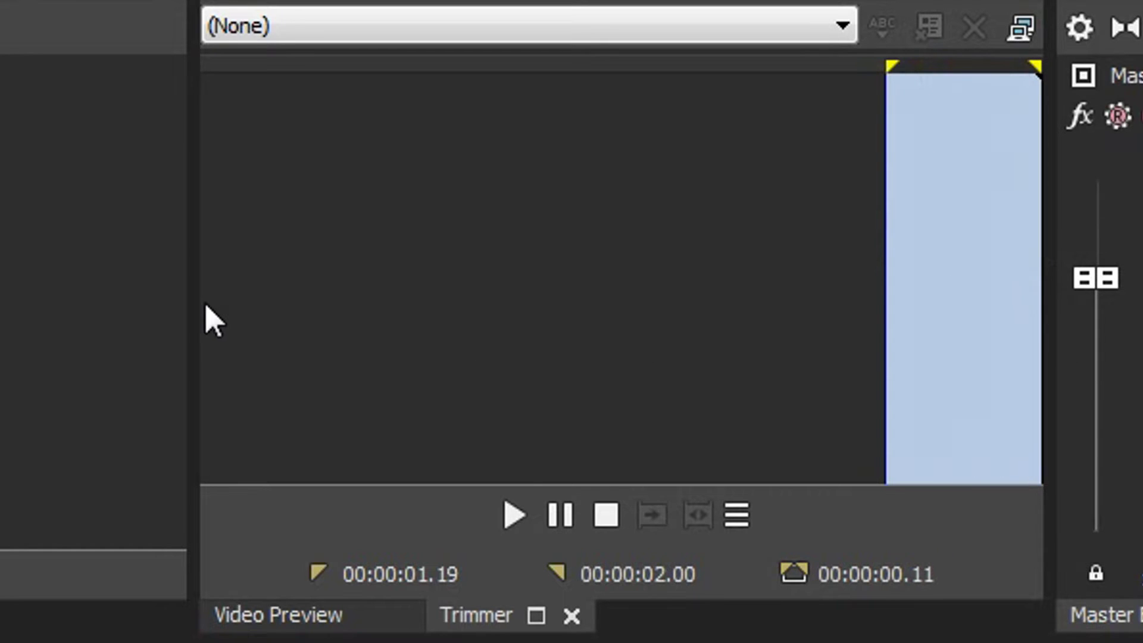
pyautogui.click(206, 319)
pyautogui.click(872, 285)
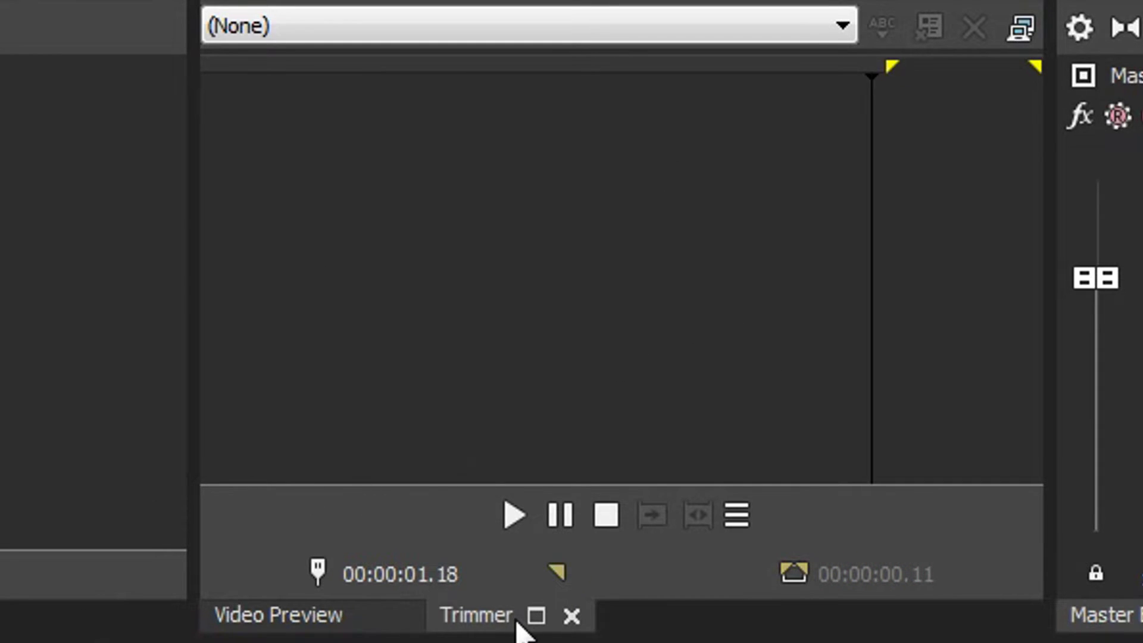
pyautogui.click(572, 617)
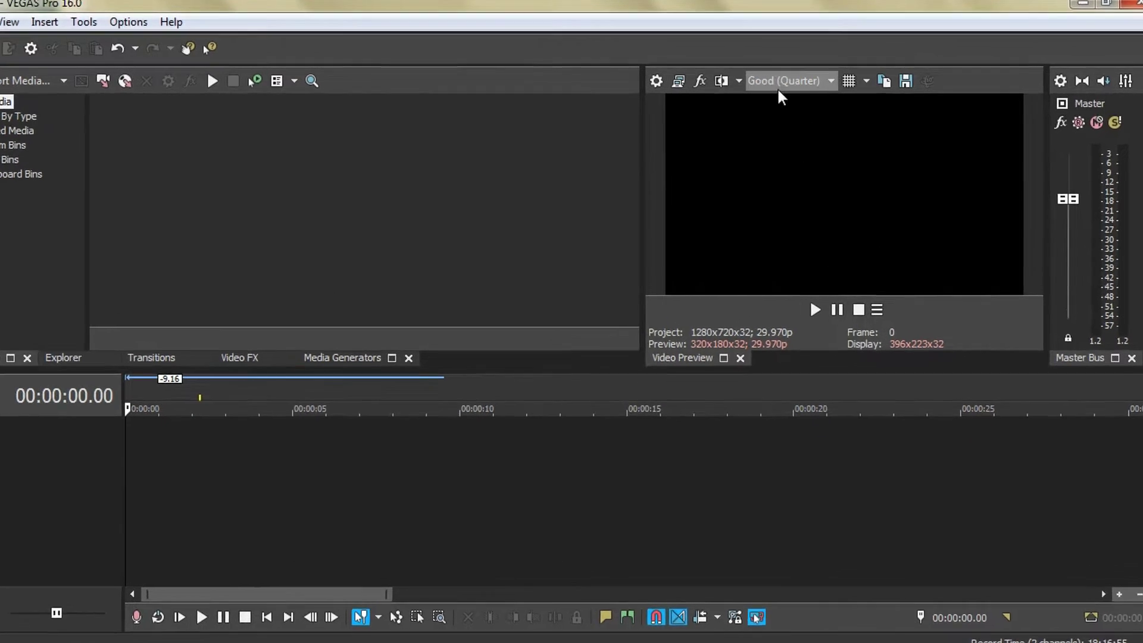
# Step: Look over the video preview quality levels and set the preview to Best (Full)
pyautogui.click(786, 81)
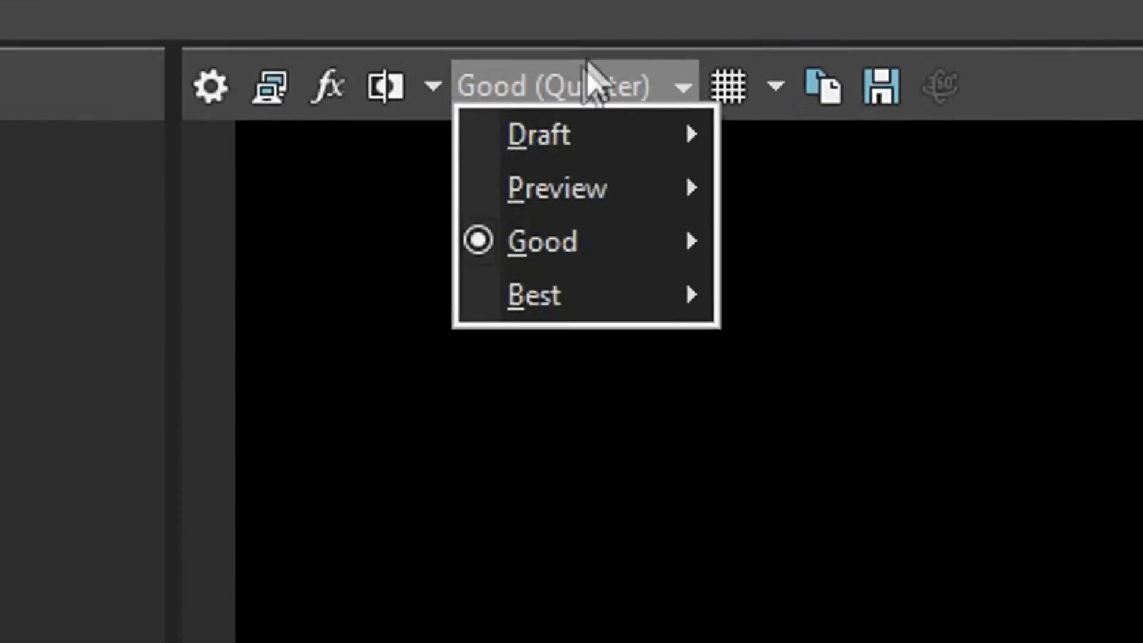
pyautogui.click(807, 77)
pyautogui.click(541, 91)
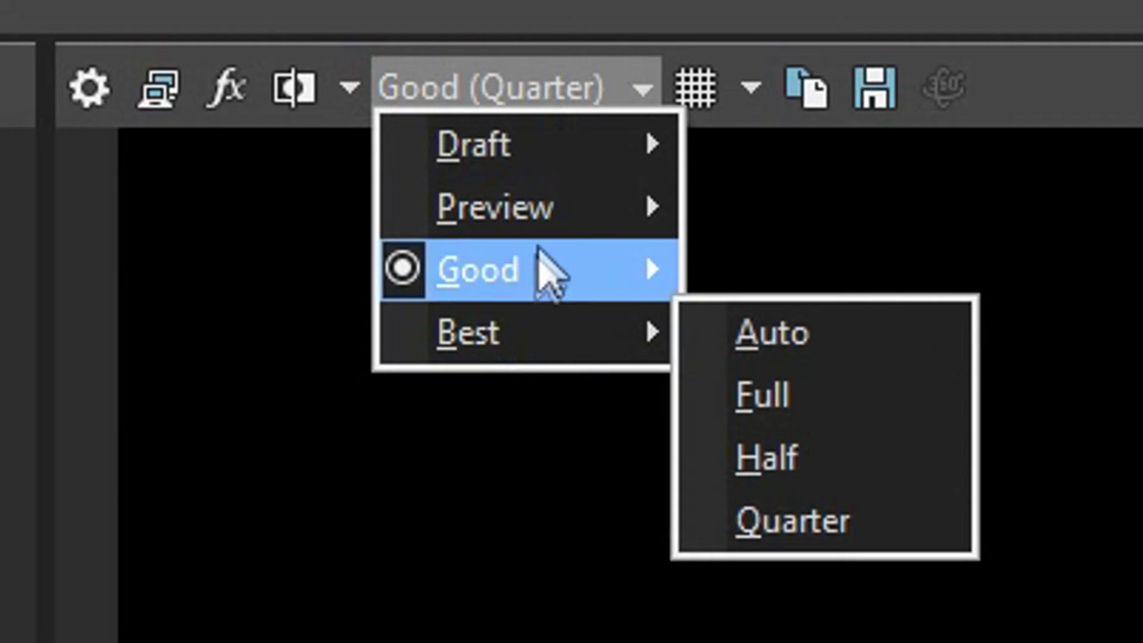
pyautogui.moveTo(560, 128)
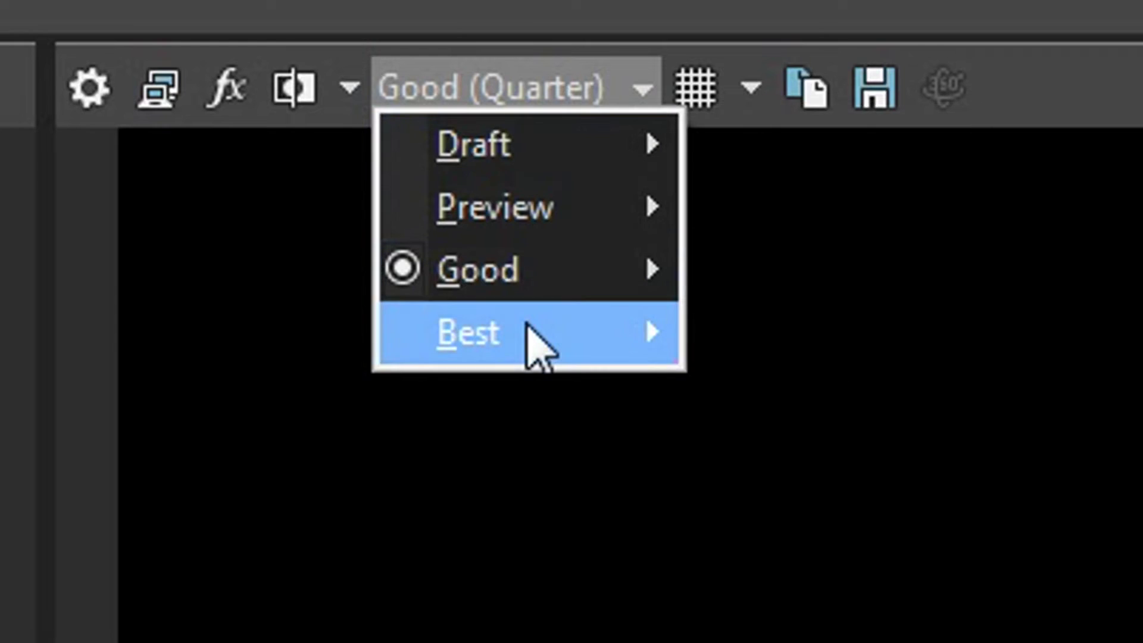
pyautogui.moveTo(527, 324)
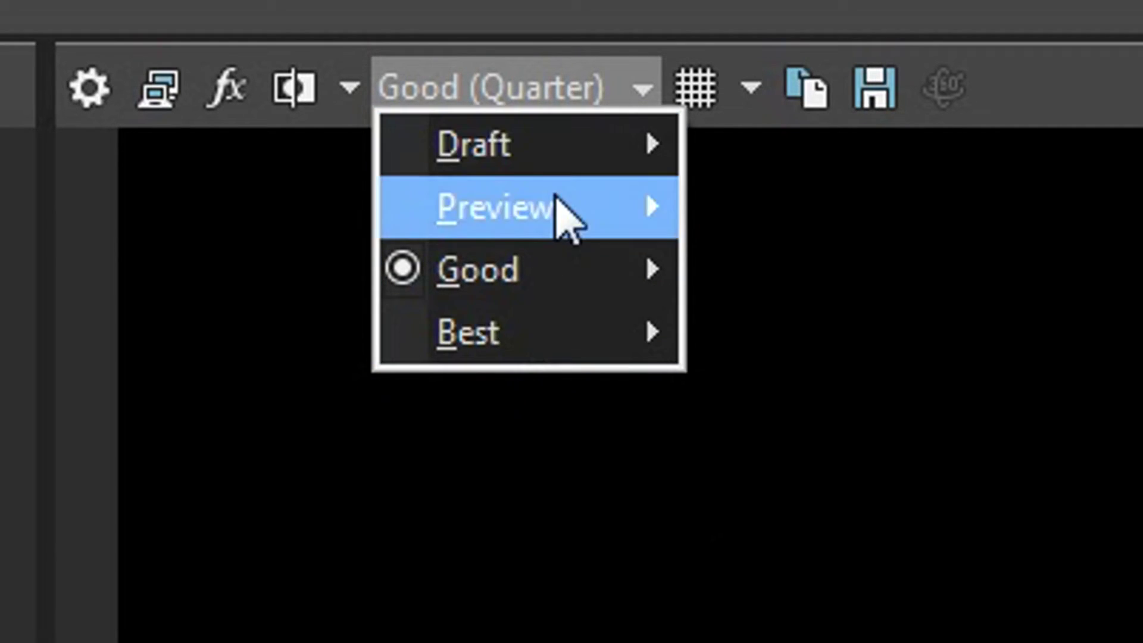
pyautogui.moveTo(570, 150)
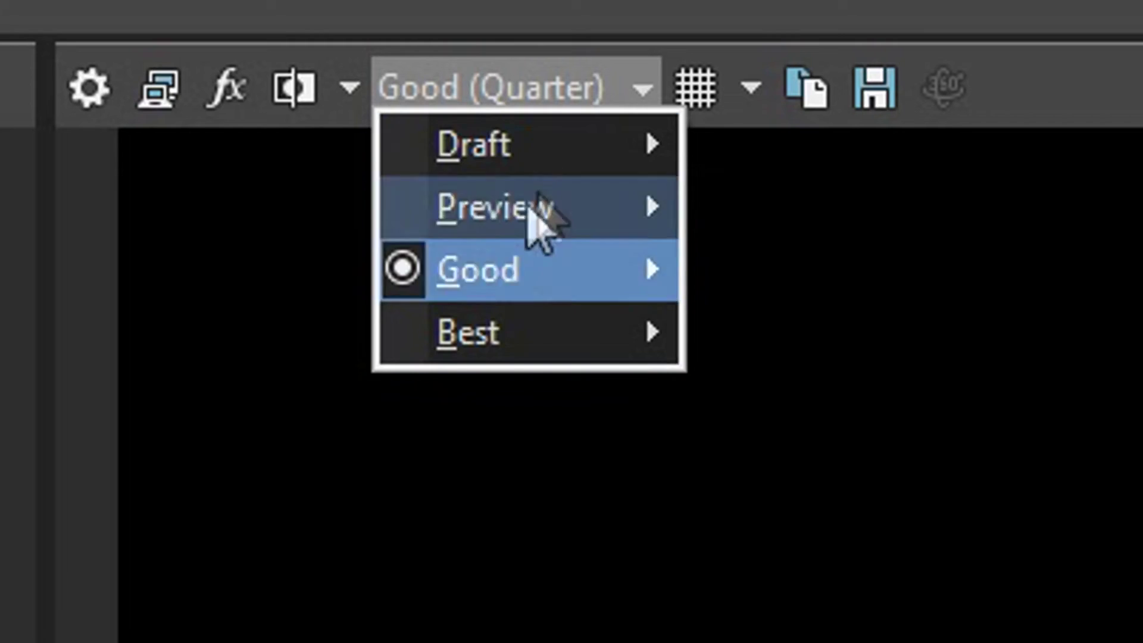
pyautogui.moveTo(500, 208)
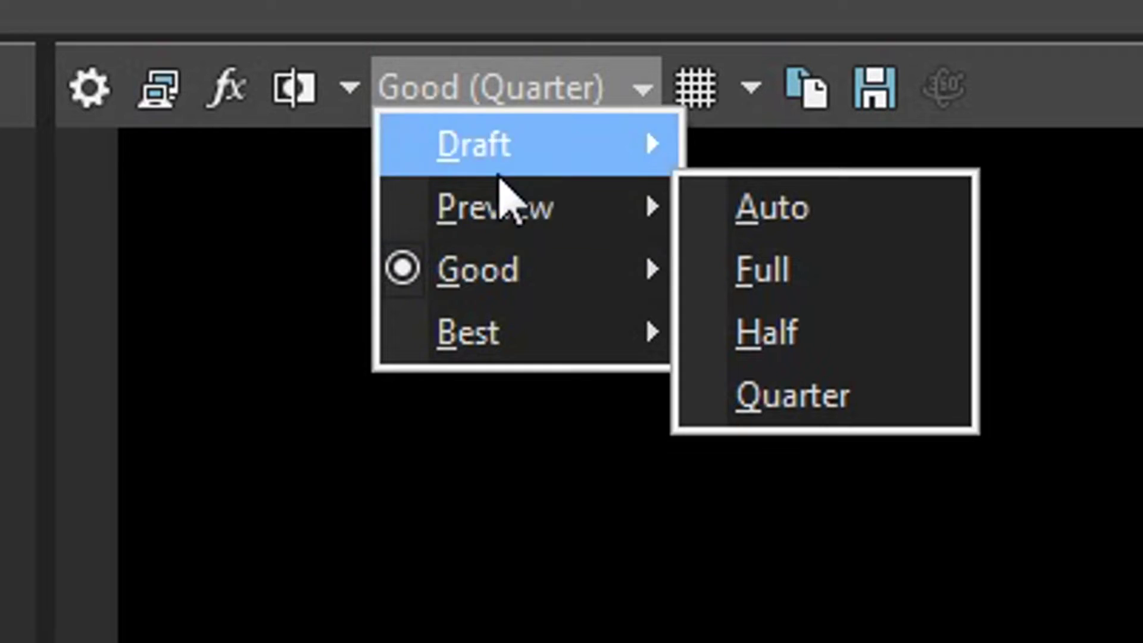
pyautogui.moveTo(510, 355)
pyautogui.click(719, 375)
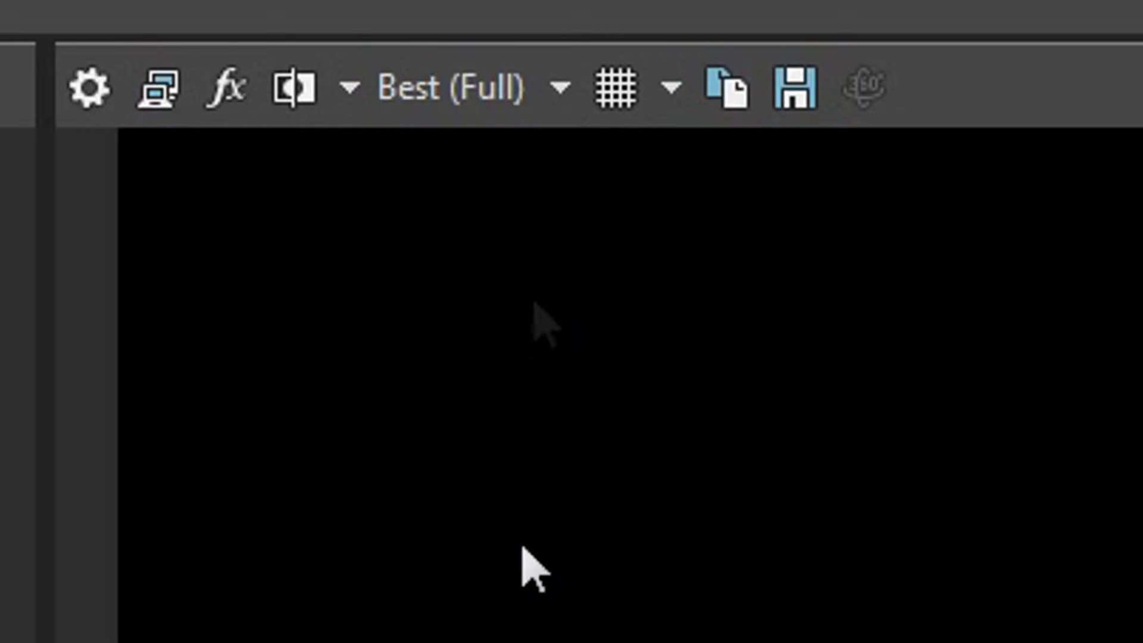
# Step: Review the Draft, Preview, Good and Best quality levels and set the video preview to Good (Quarter)
pyautogui.click(508, 111)
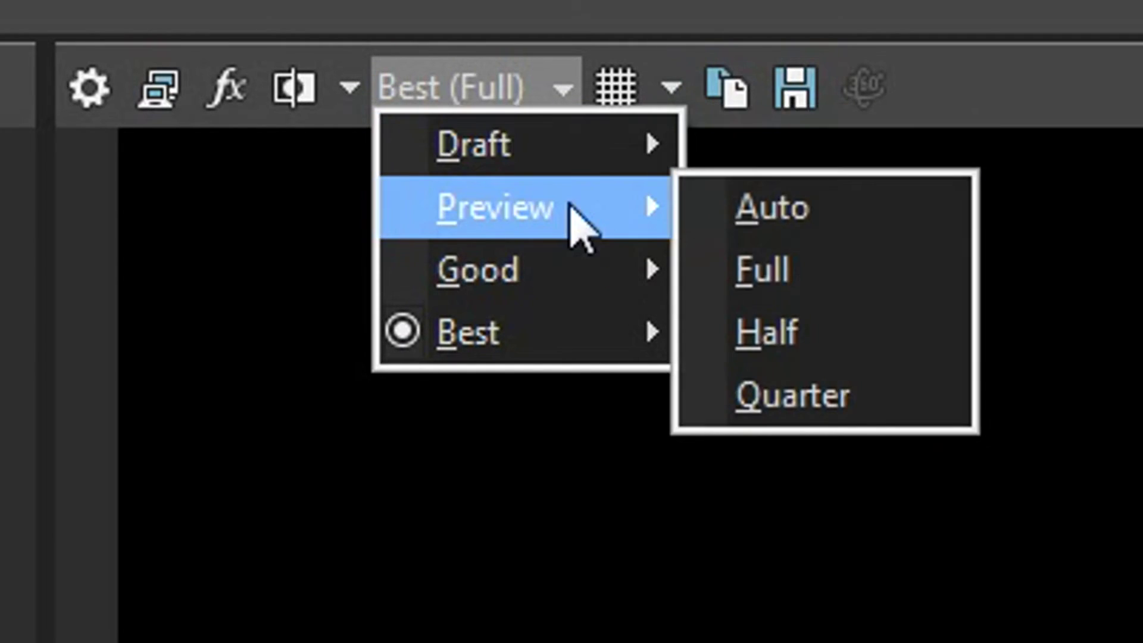
pyautogui.moveTo(592, 286)
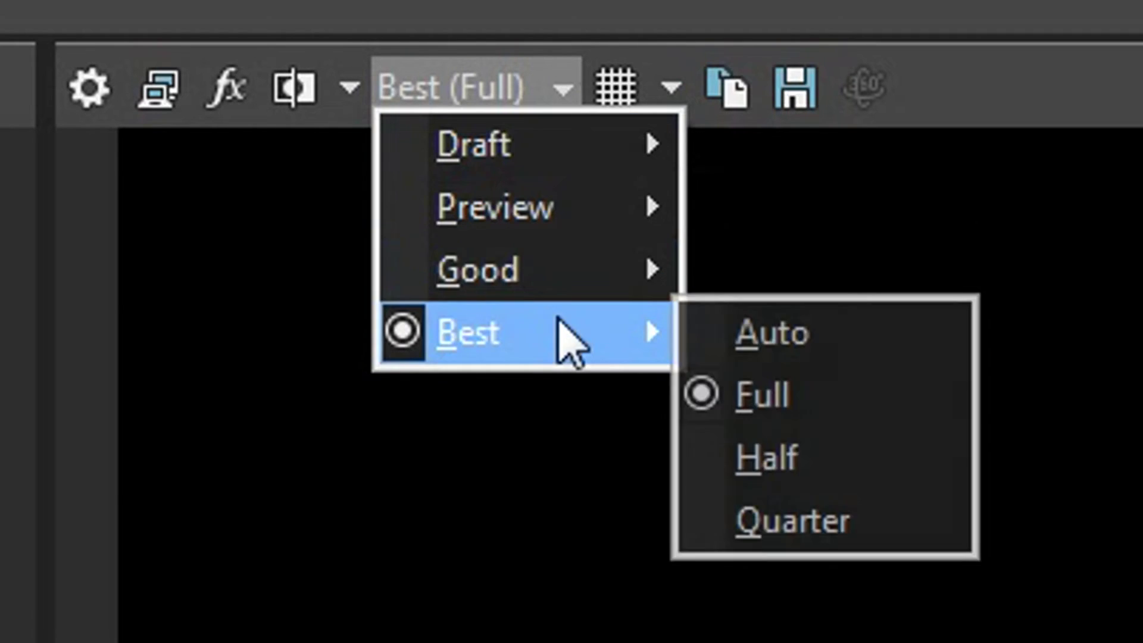
pyautogui.moveTo(538, 212)
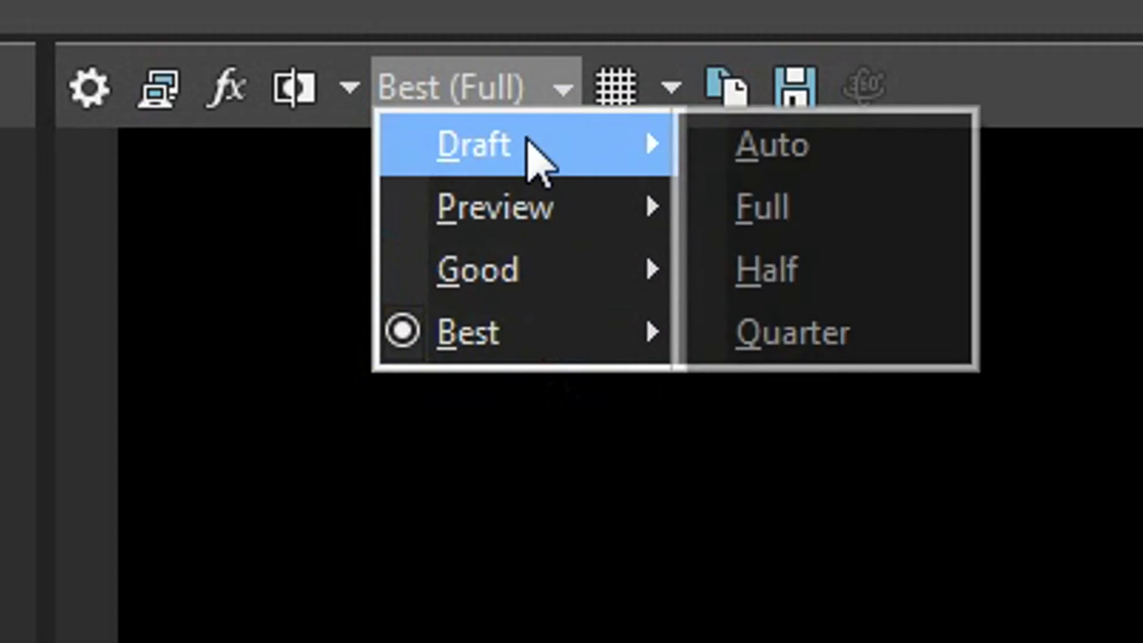
pyautogui.moveTo(524, 232)
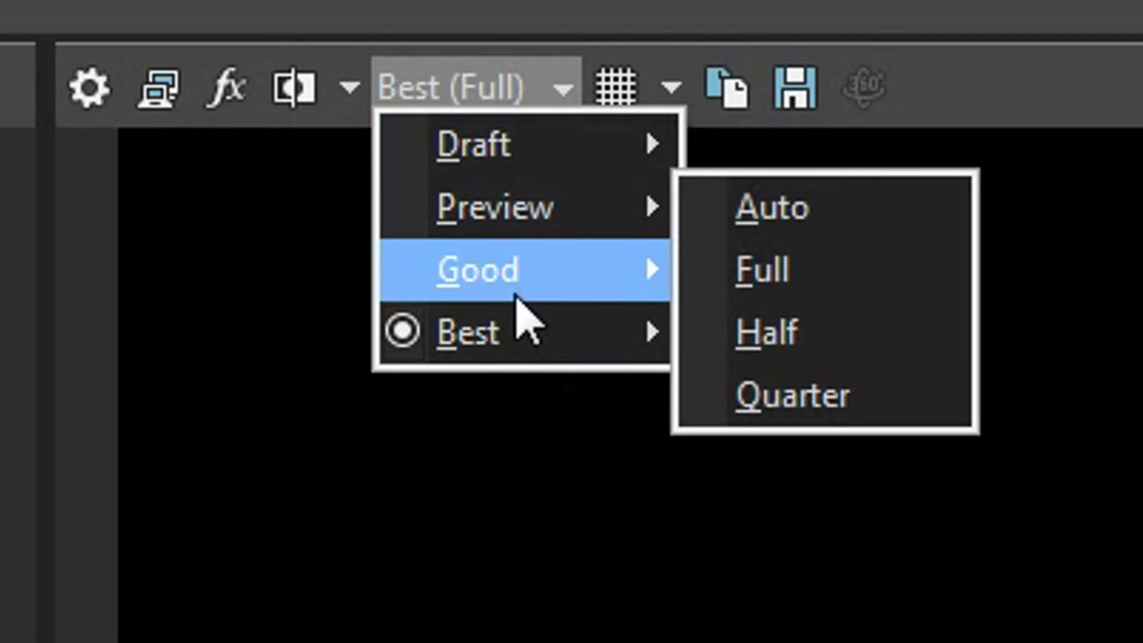
pyautogui.moveTo(513, 330)
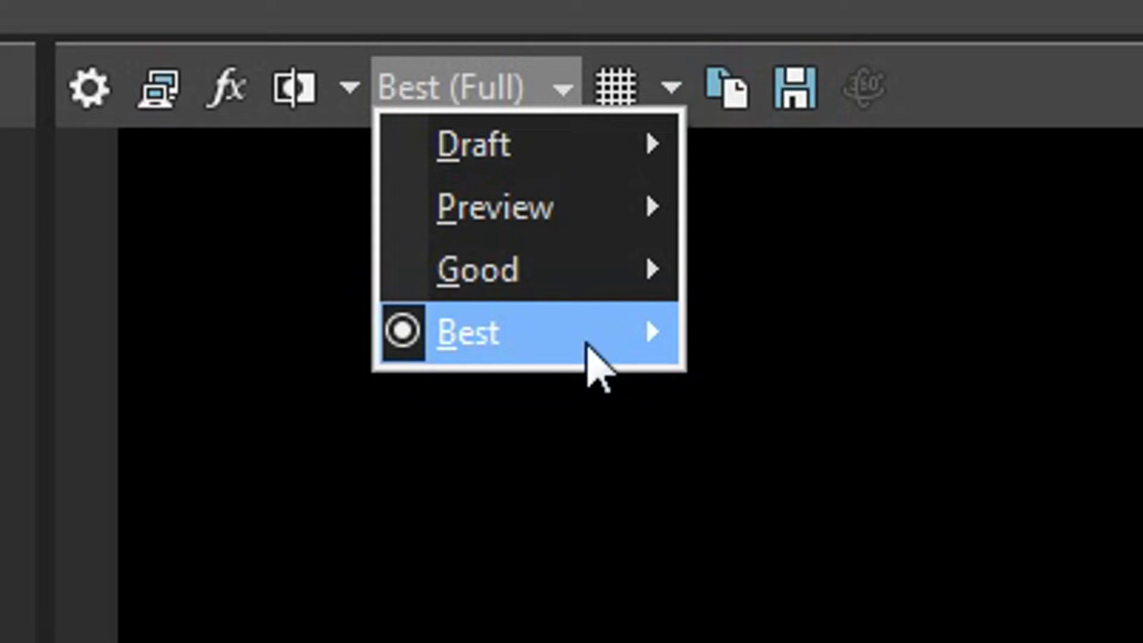
pyautogui.moveTo(587, 345)
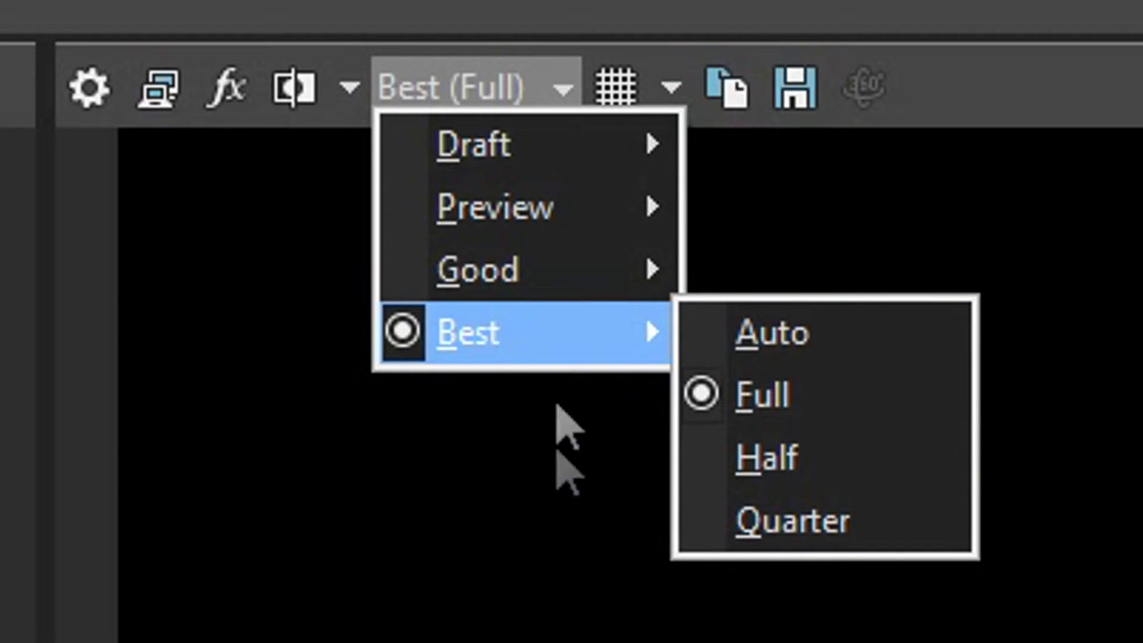
pyautogui.click(553, 321)
pyautogui.moveTo(563, 273)
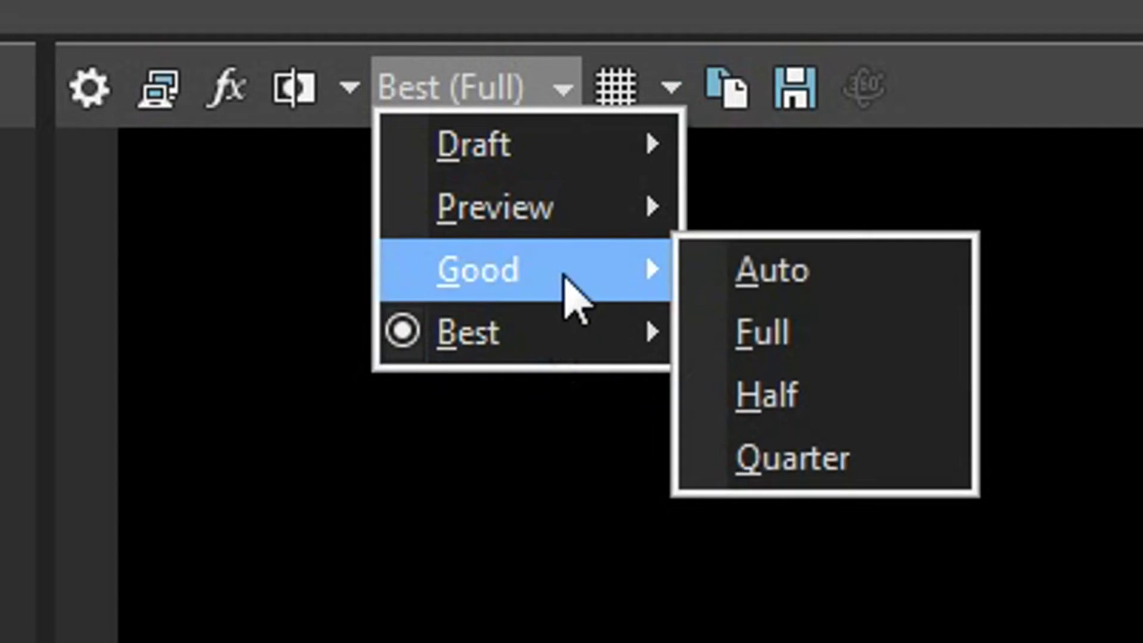
pyautogui.click(821, 457)
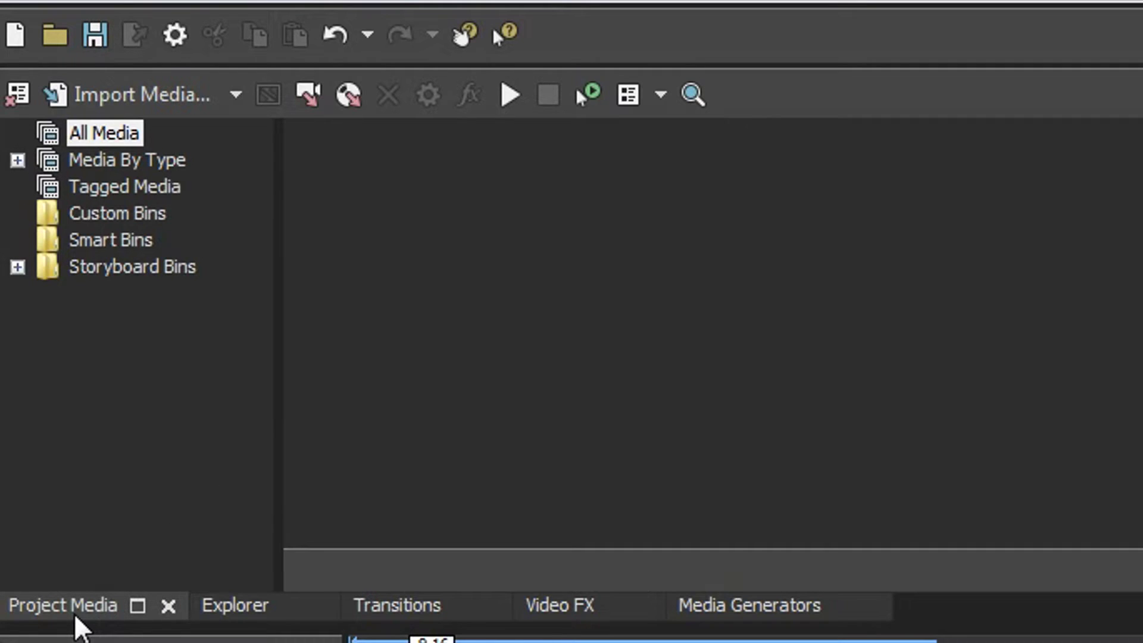
# Step: Look through the Explorer, Transitions, Video FX and Media Generators windows and return to Project Media
pyautogui.click(237, 622)
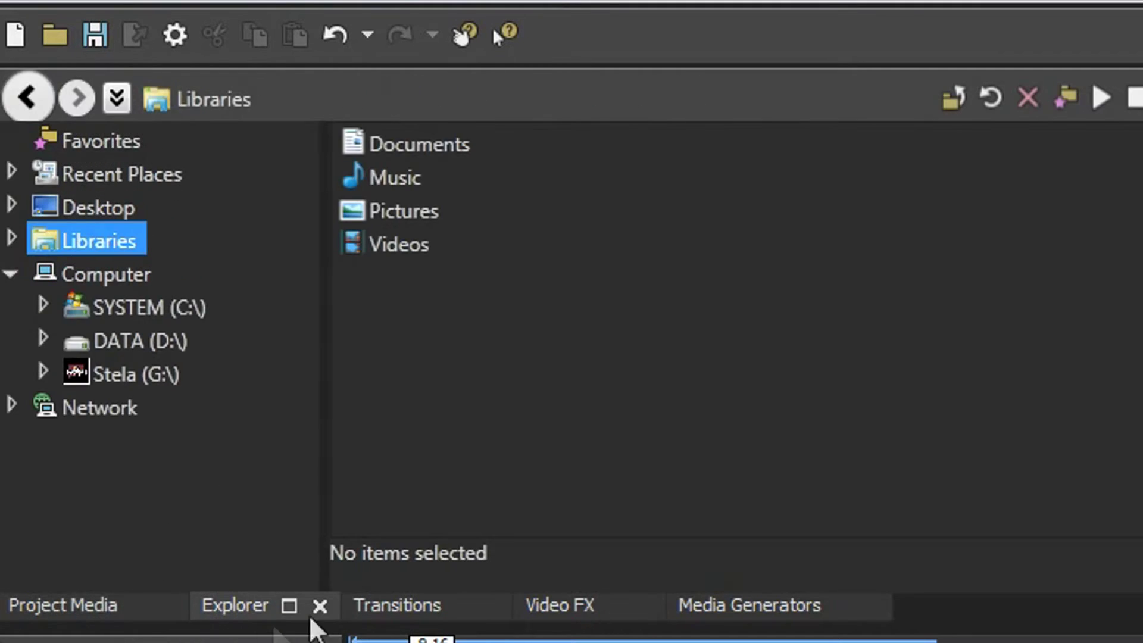
pyautogui.click(396, 618)
pyautogui.click(610, 625)
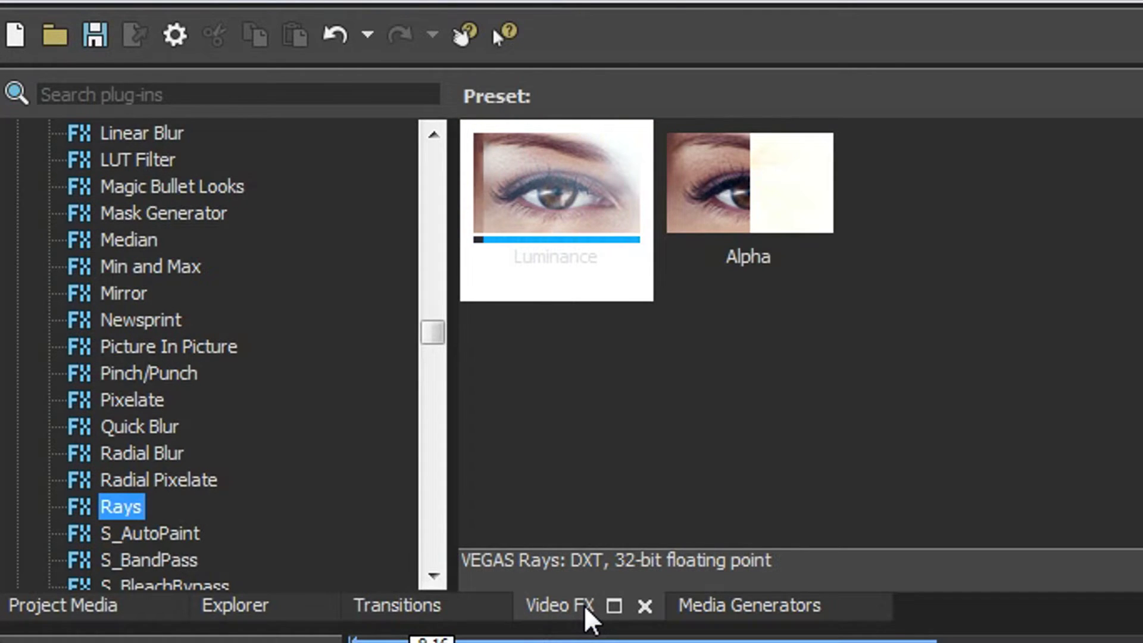
pyautogui.click(727, 613)
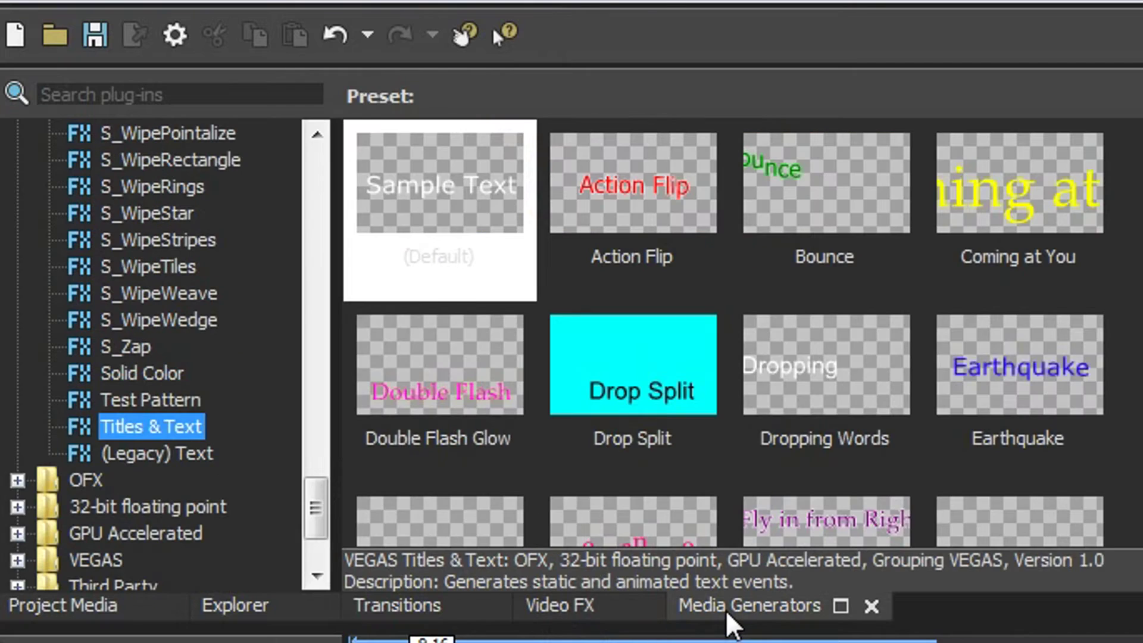
pyautogui.click(62, 613)
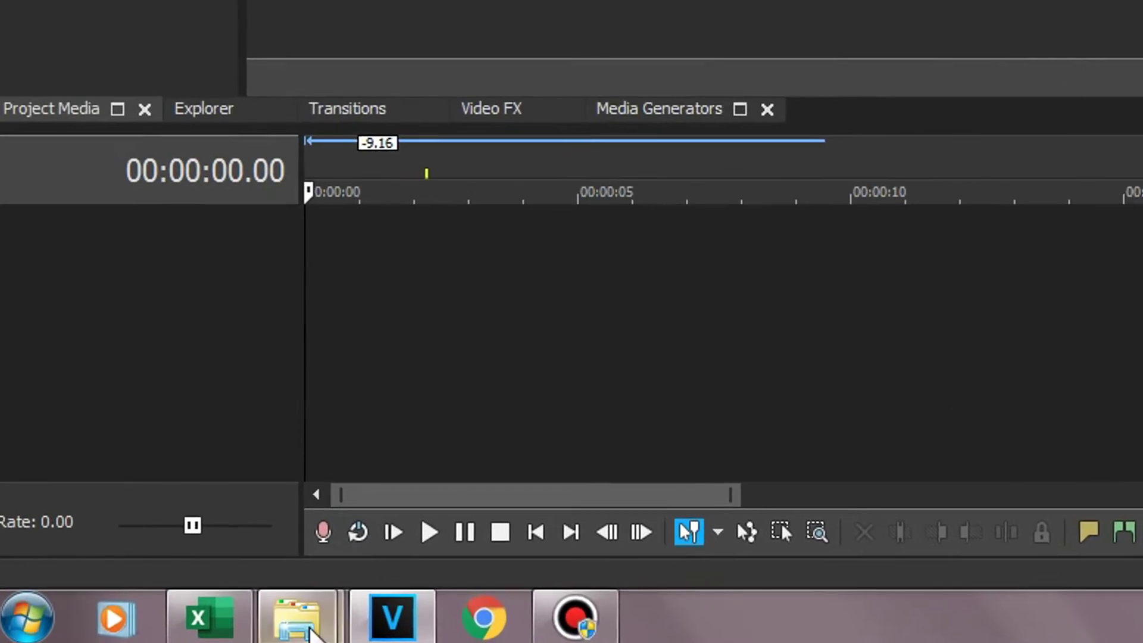
# Step: Import the Cat 1 clip from the Basic folder in Windows Explorer to the start of the VEGAS Pro timeline
pyautogui.moveTo(176, 628)
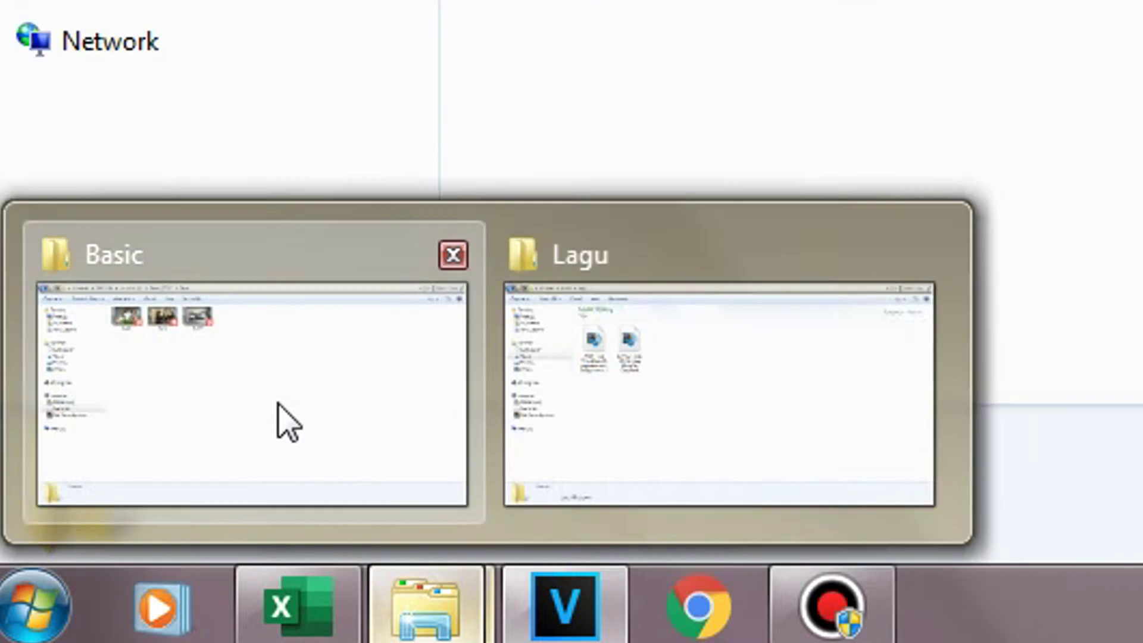
pyautogui.click(288, 422)
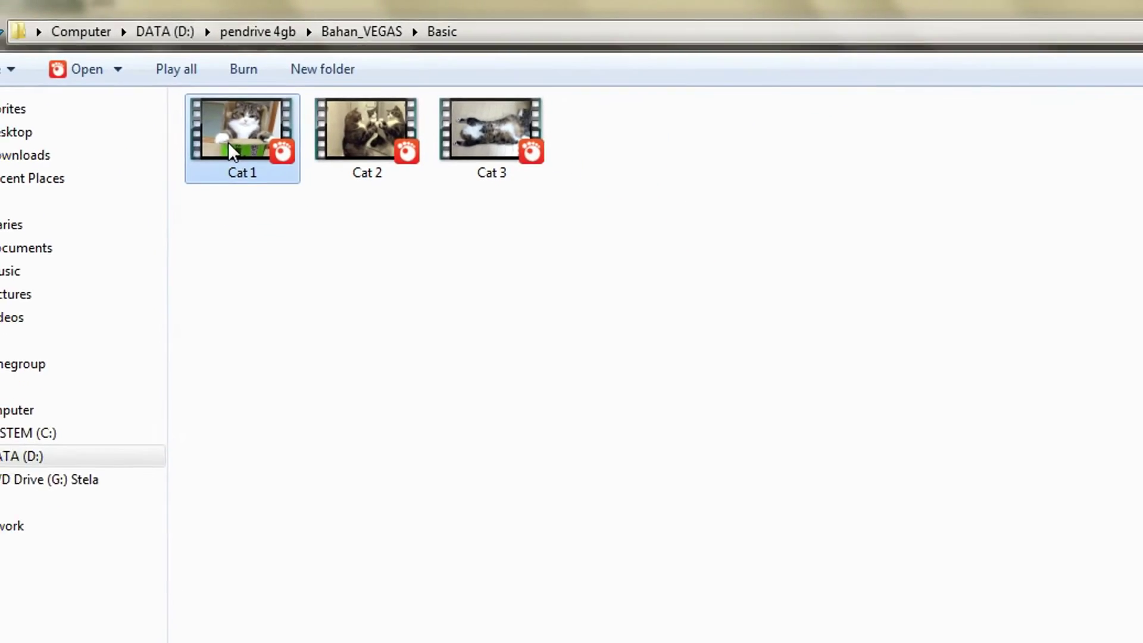
pyautogui.moveTo(231, 151); pyautogui.dragTo(239, 642)
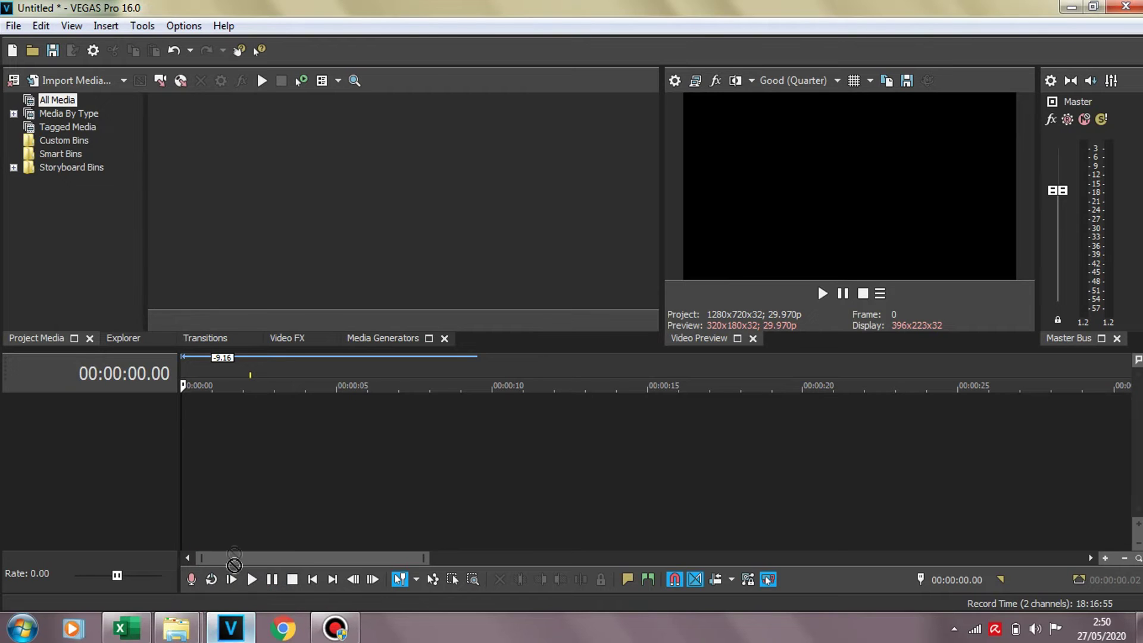
pyautogui.moveTo(234, 564); pyautogui.dragTo(186, 426)
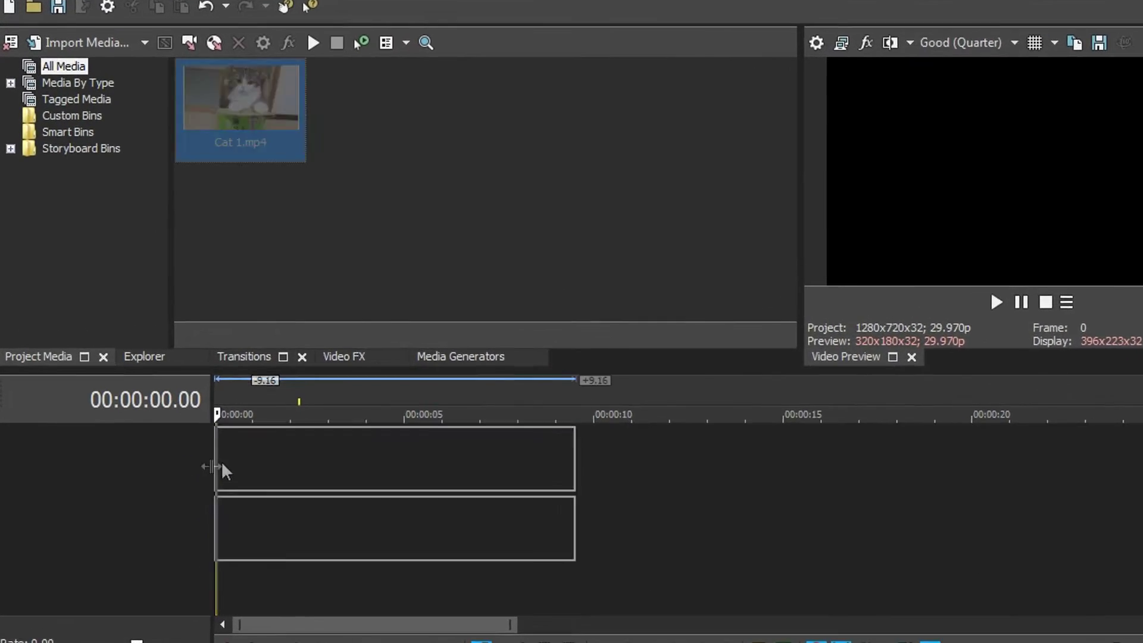
pyautogui.moveTo(221, 467); pyautogui.dragTo(202, 464)
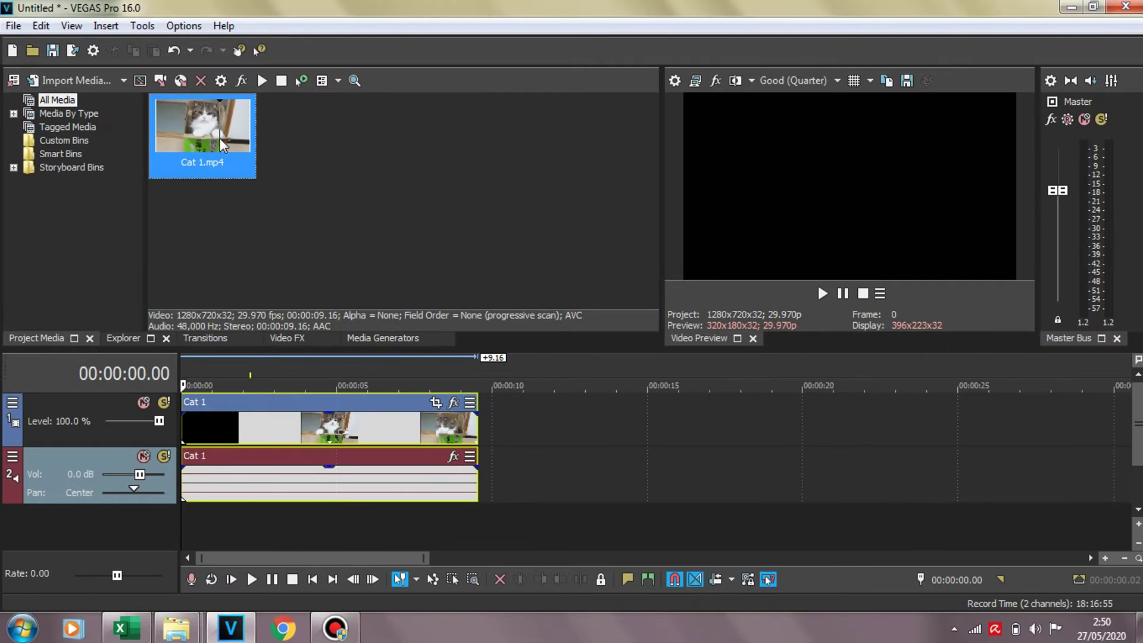
pyautogui.click(200, 441)
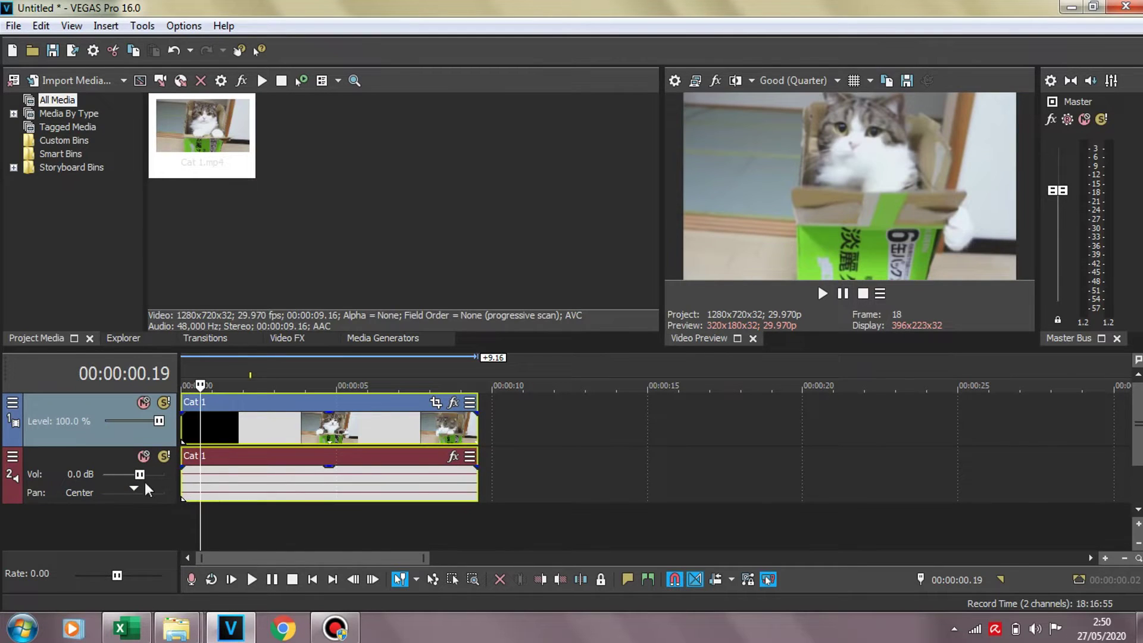
# Step: Undo the placement of Cat 1 on the timeline and move the playhead to 00:00:01.23
pyautogui.hotkey('ctrl', 'z')
pyautogui.click(323, 417)
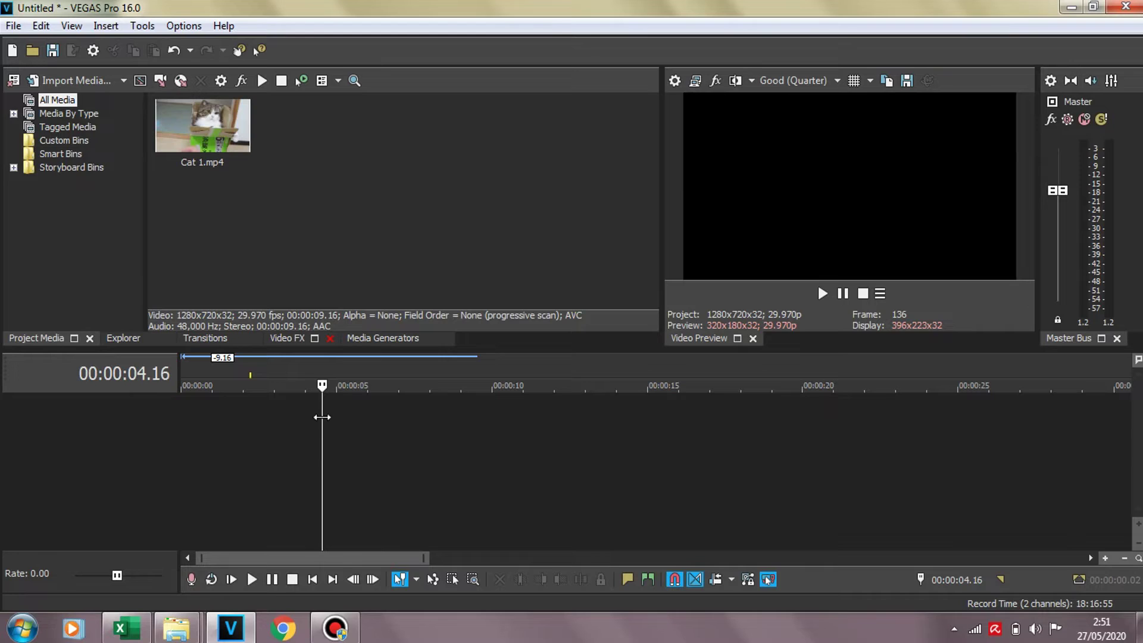
pyautogui.click(235, 416)
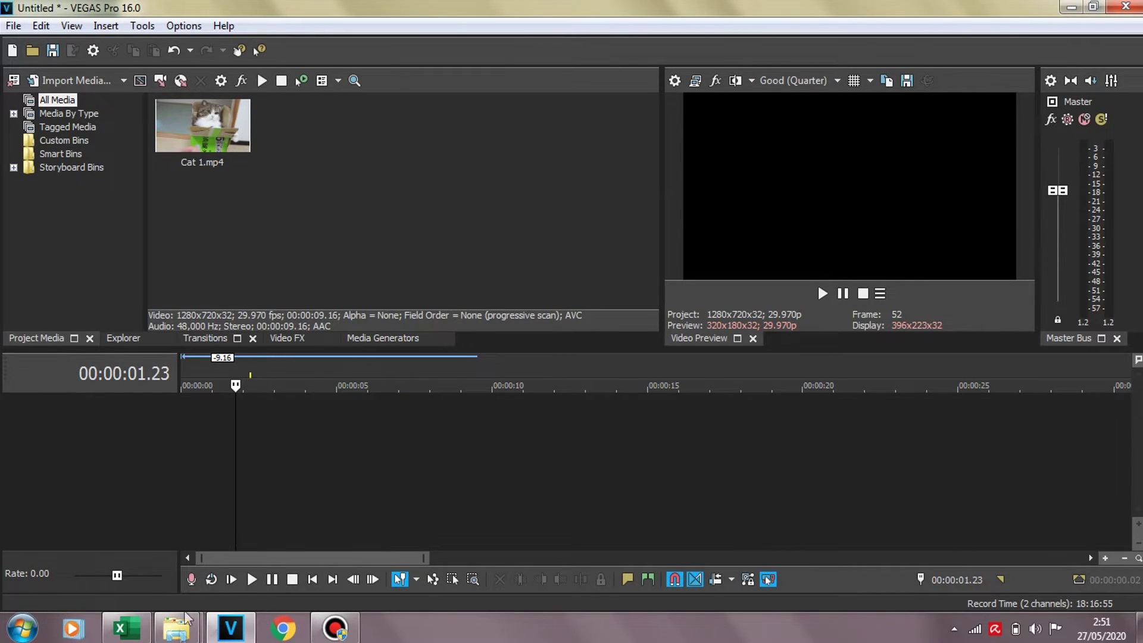
# Step: Switch to the Basic folder in Windows Explorer and delete the Cat 1.mp4.sfk file
pyautogui.moveTo(177, 628)
pyautogui.click(162, 530)
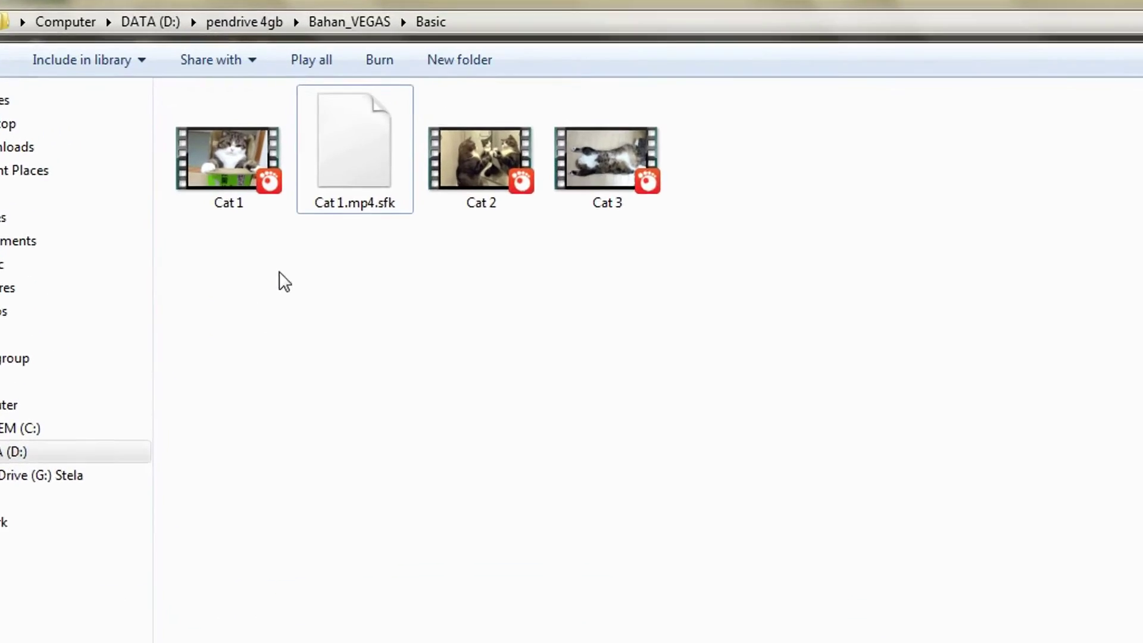
pyautogui.click(315, 164)
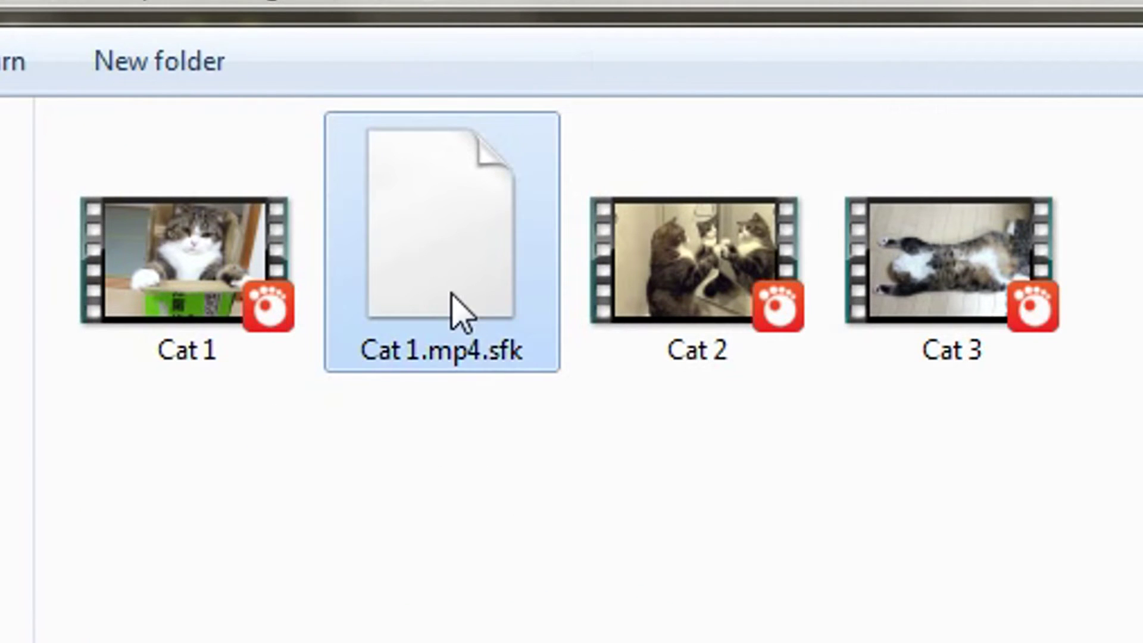
pyautogui.press('Delete')
pyautogui.press('Return')
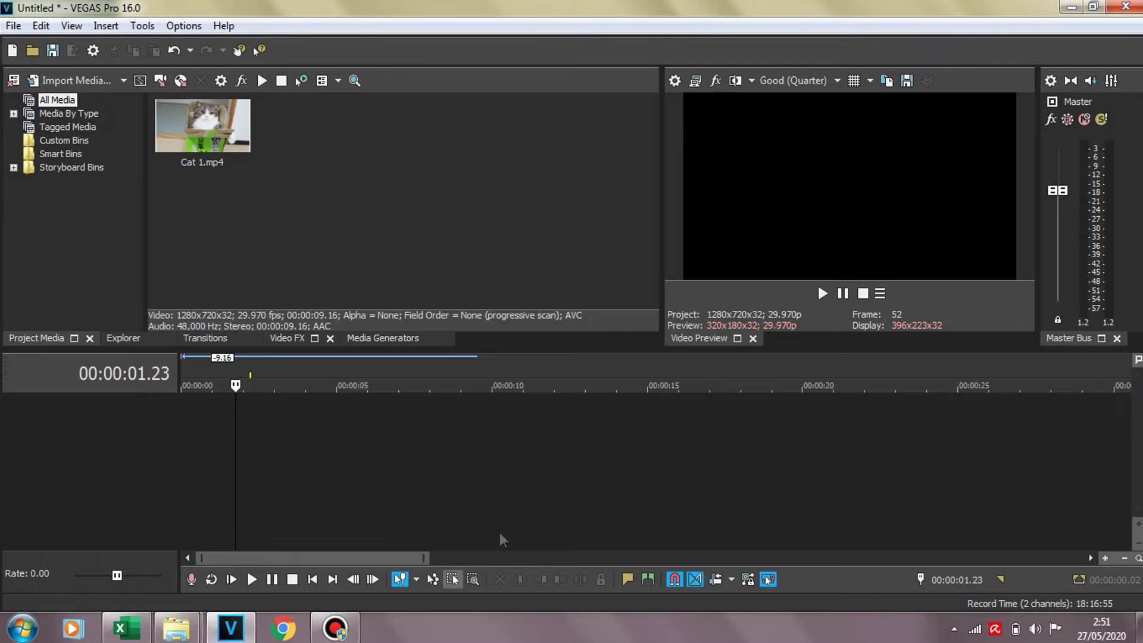
# Step: Examine the Cat 1, Cat 2 and Cat 3 source clips in the Basic folder alongside the VEGAS Pro project
pyautogui.moveTo(176, 627)
pyautogui.click(159, 548)
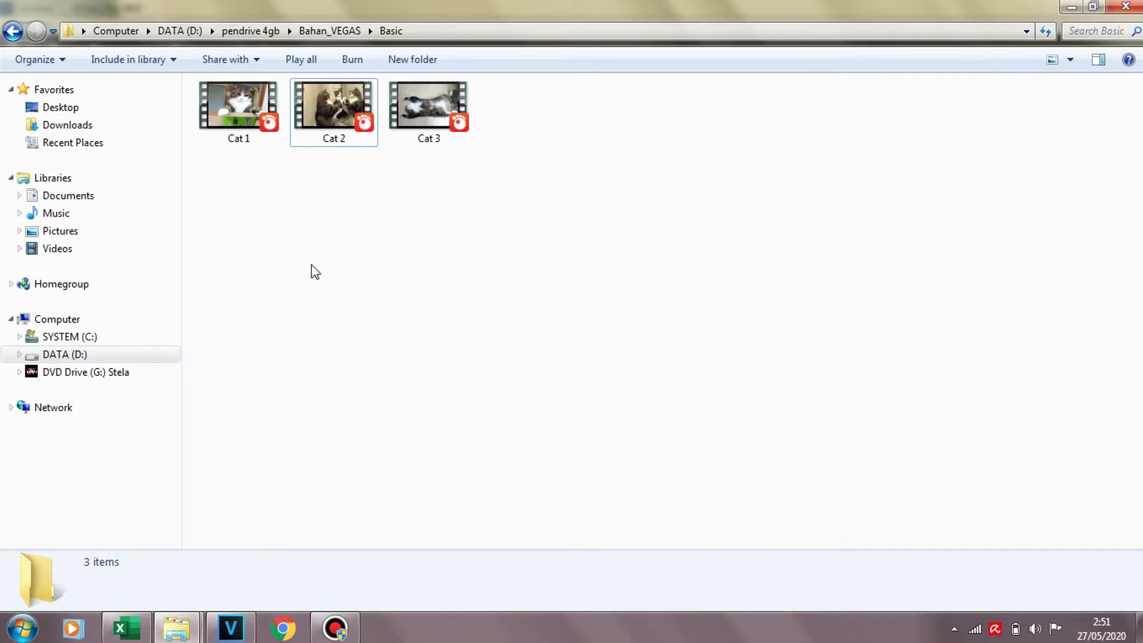
pyautogui.click(231, 626)
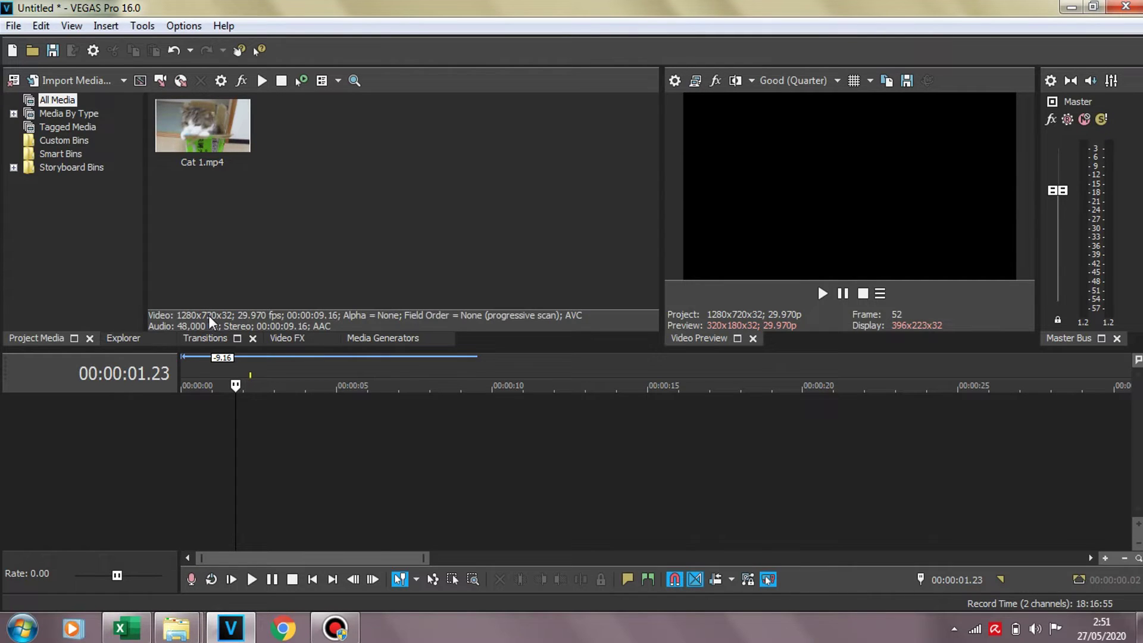
pyautogui.click(199, 419)
pyautogui.click(231, 626)
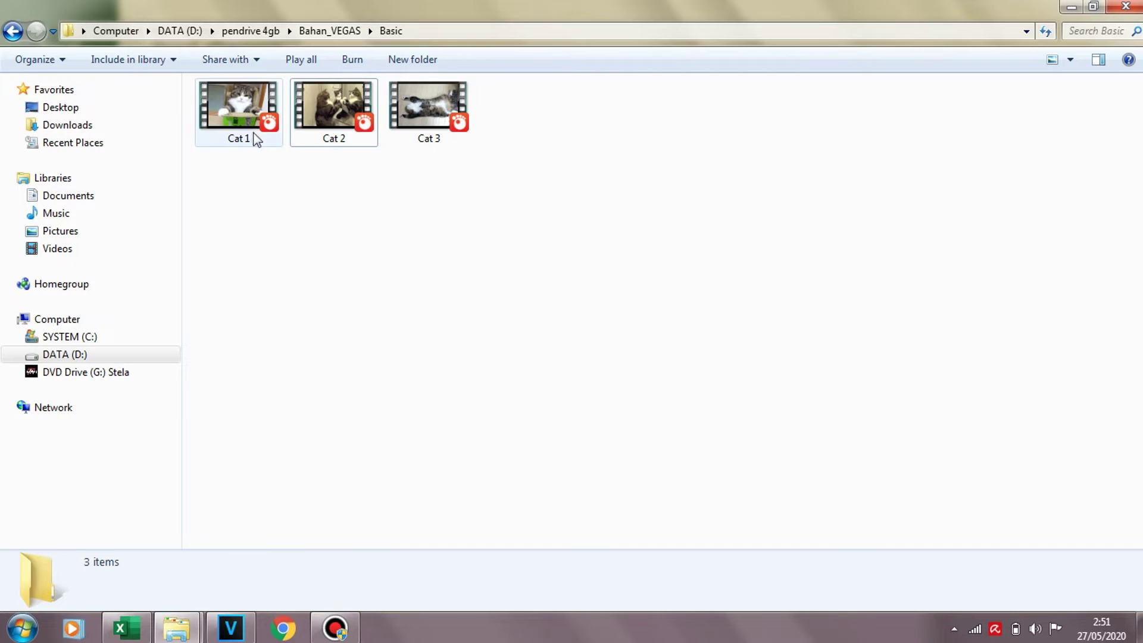
pyautogui.click(268, 128)
pyautogui.click(333, 110)
pyautogui.click(432, 123)
pyautogui.click(294, 176)
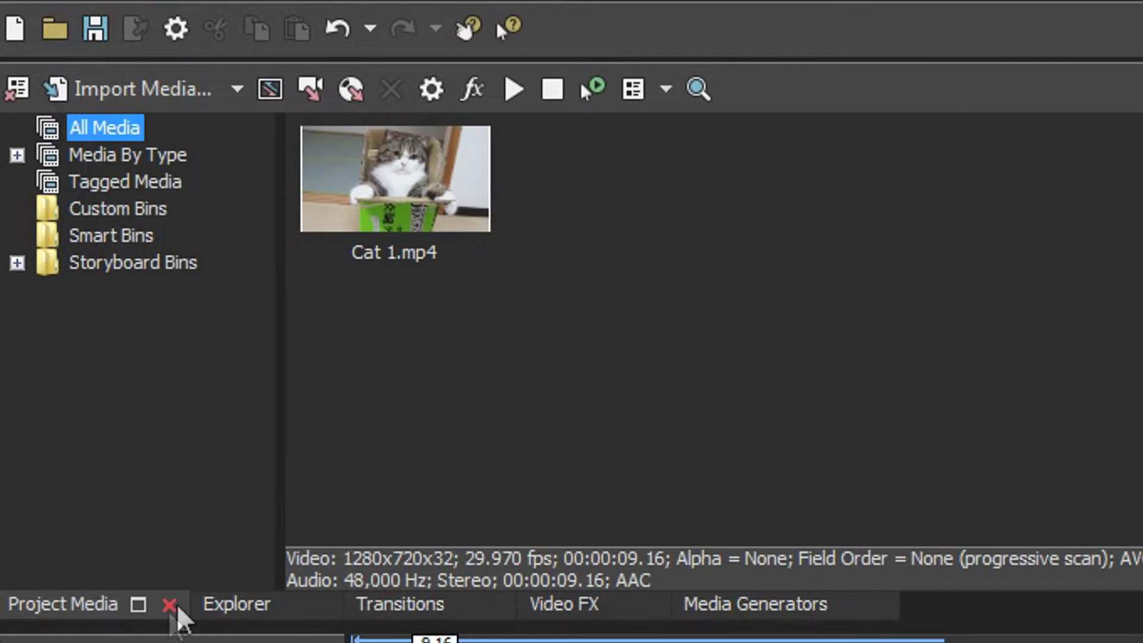
# Step: Browse the Desktop files in the VEGAS Pro Explorer window and compare it with Project Media
pyautogui.click(200, 607)
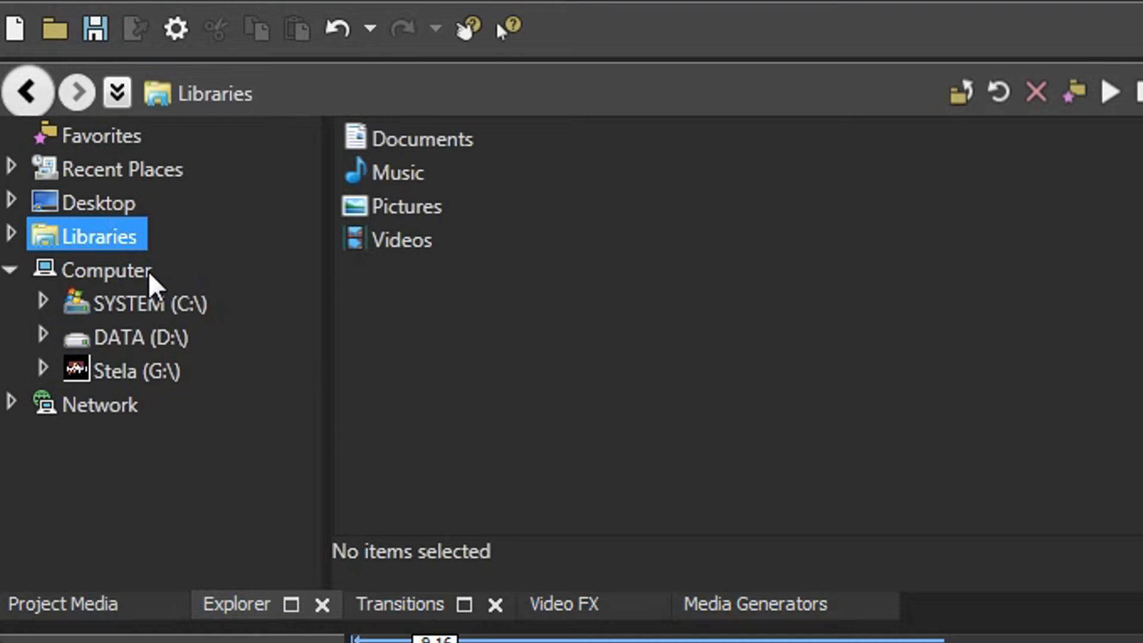
pyautogui.click(100, 204)
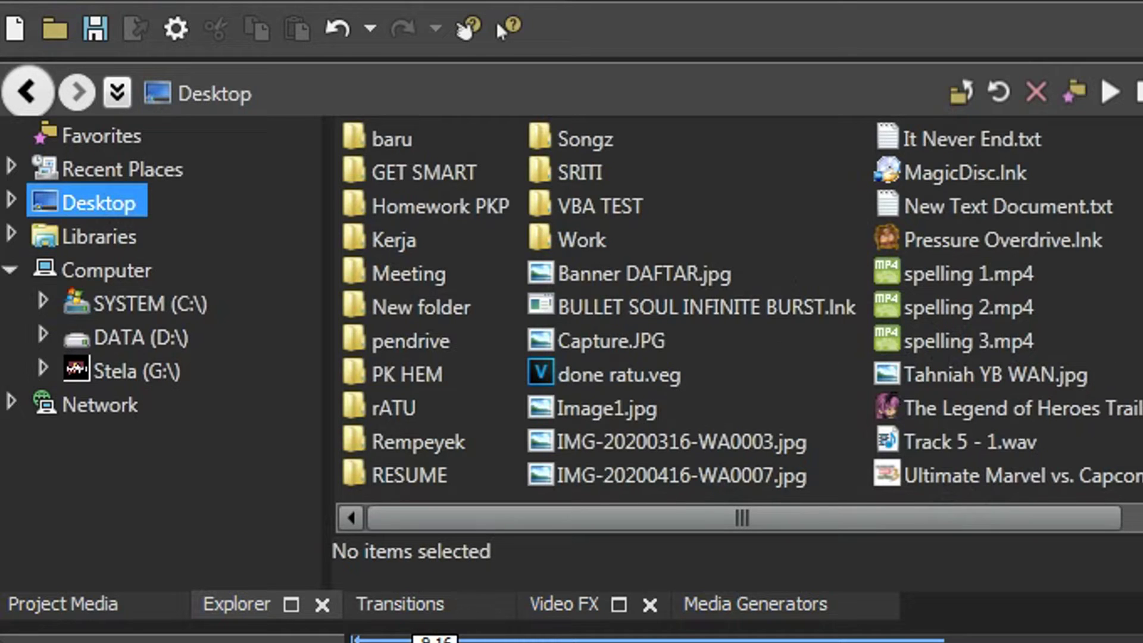
pyautogui.click(69, 613)
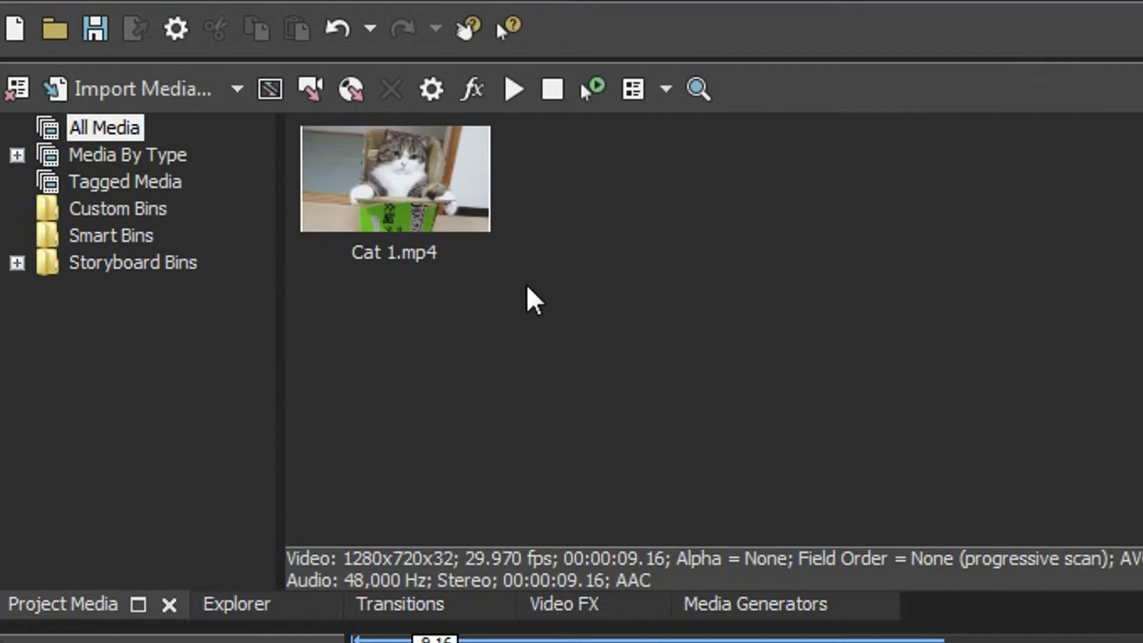
pyautogui.click(249, 607)
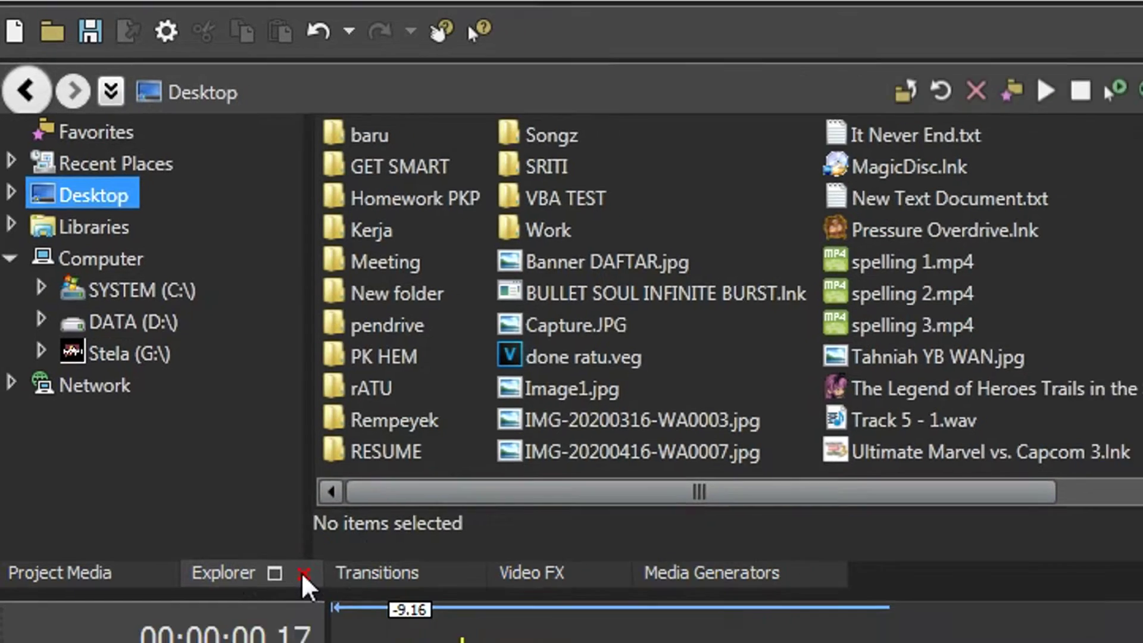
# Step: Check the clips in the Windows Basic folder and close the Explorer window in VEGAS Pro
pyautogui.moveTo(177, 628)
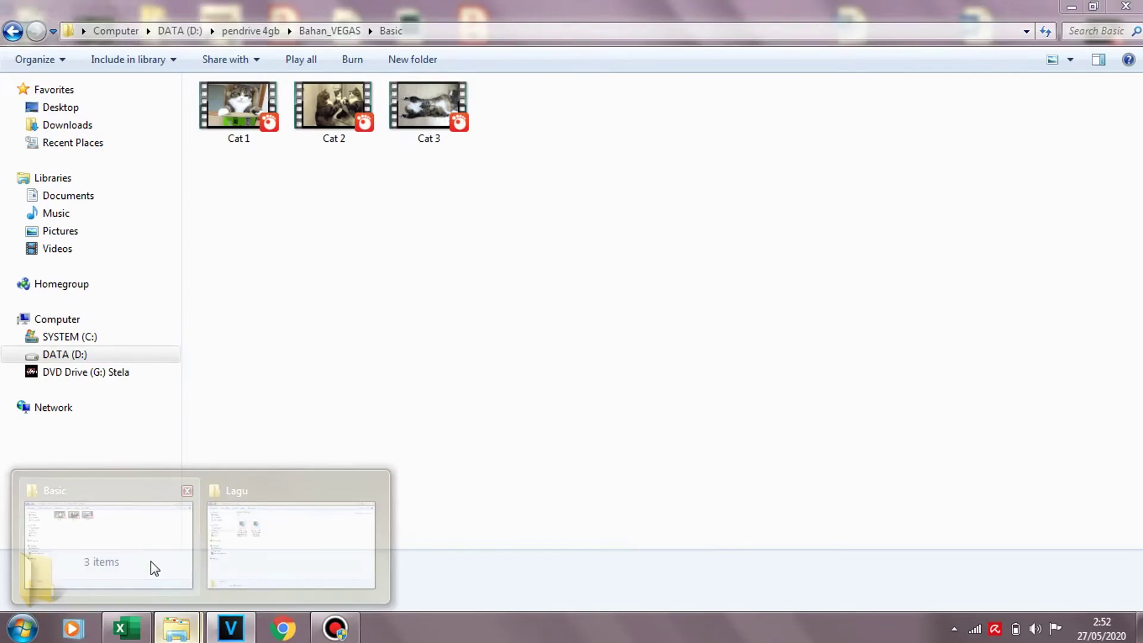
pyautogui.click(154, 569)
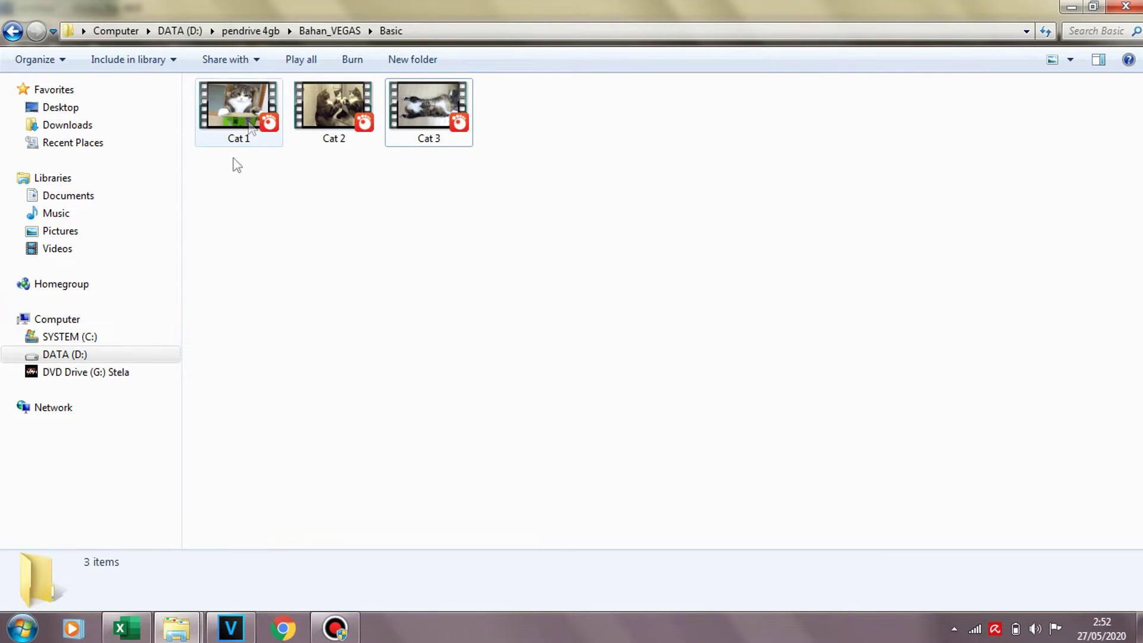
pyautogui.click(222, 636)
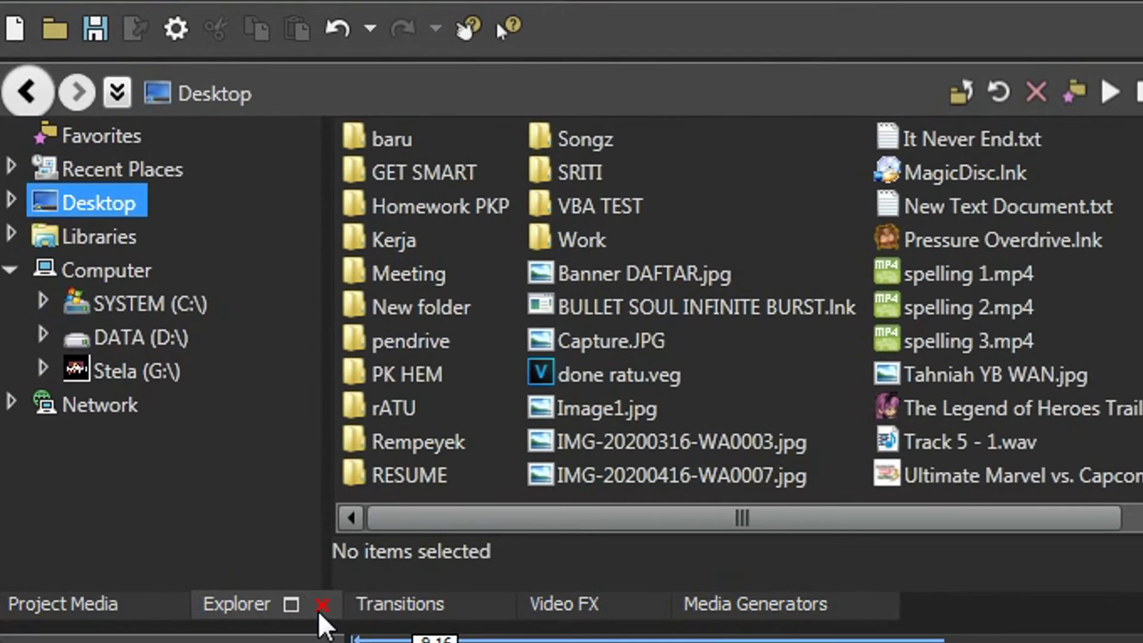
pyautogui.click(321, 605)
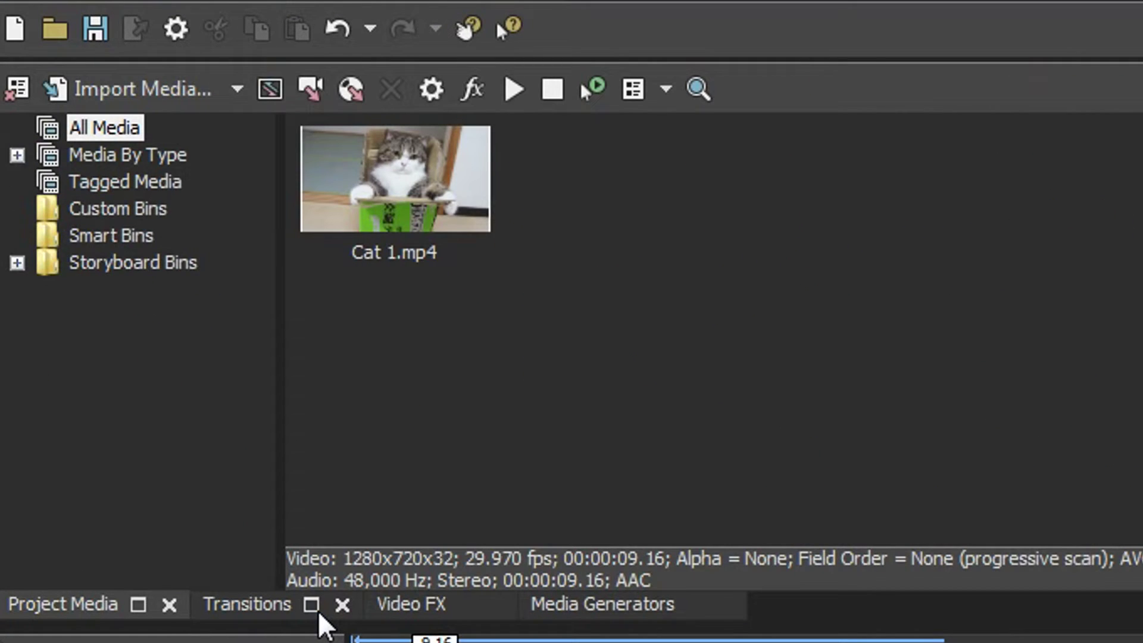
# Step: Preview the presets of several transitions, including 3D Blinds, 3D Fly In/Out, Barn Door, BCC Burnt Film and BCC Linear Wipe
pyautogui.click(260, 616)
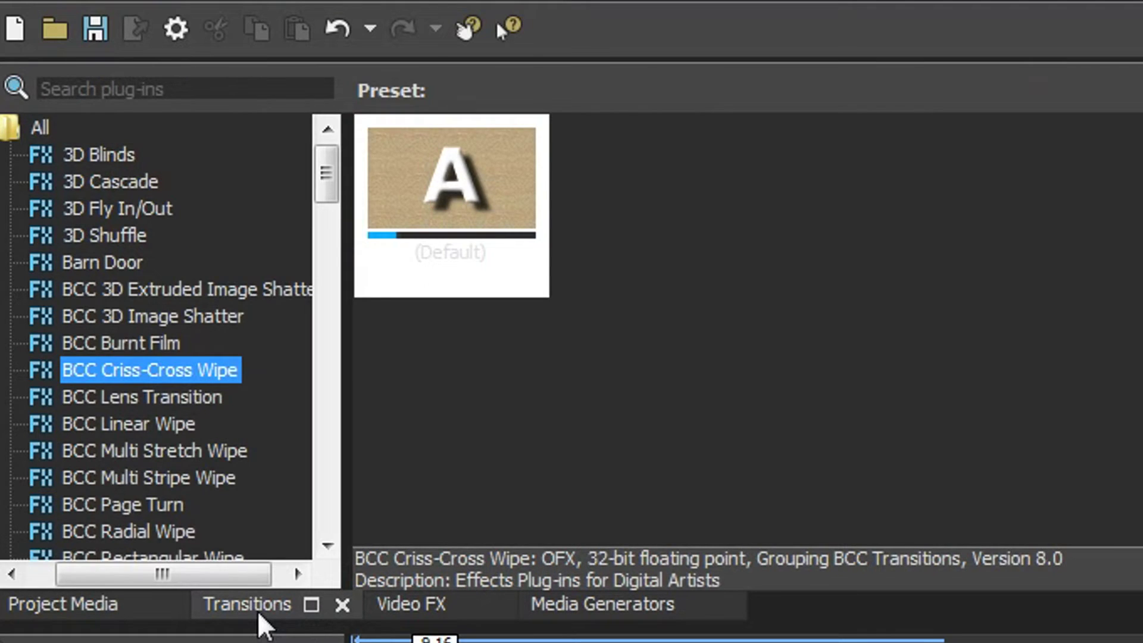
pyautogui.moveTo(335, 188)
pyautogui.mouseDown()
pyautogui.moveTo(330, 255)
pyautogui.moveTo(332, 173)
pyautogui.mouseUp()
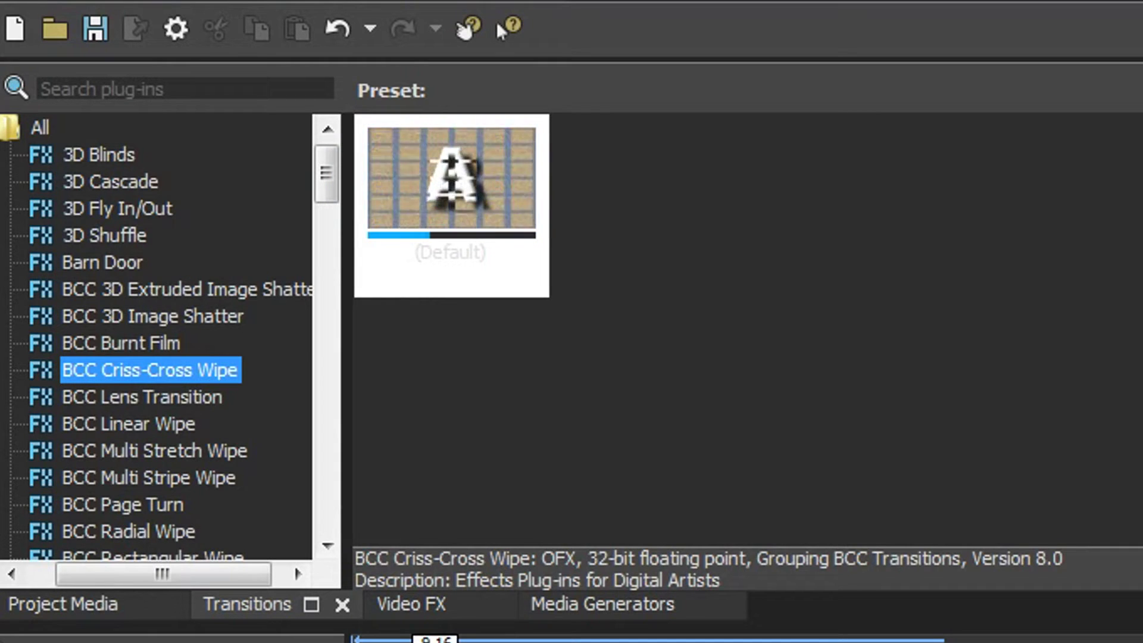
pyautogui.click(96, 290)
pyautogui.click(102, 156)
pyautogui.click(130, 207)
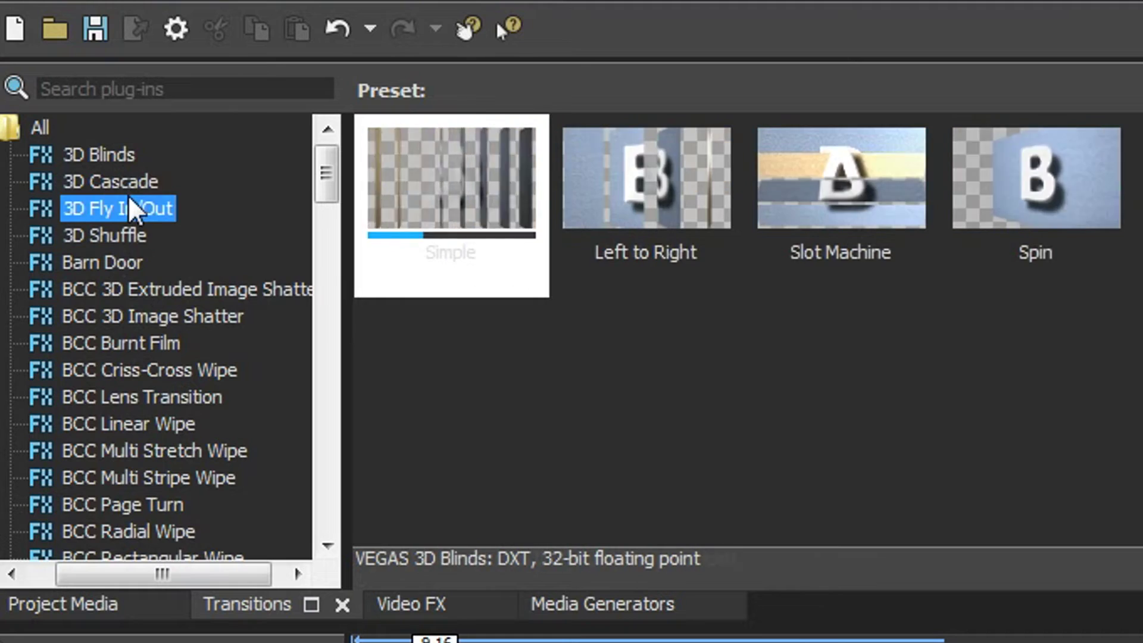
pyautogui.click(128, 264)
pyautogui.click(120, 343)
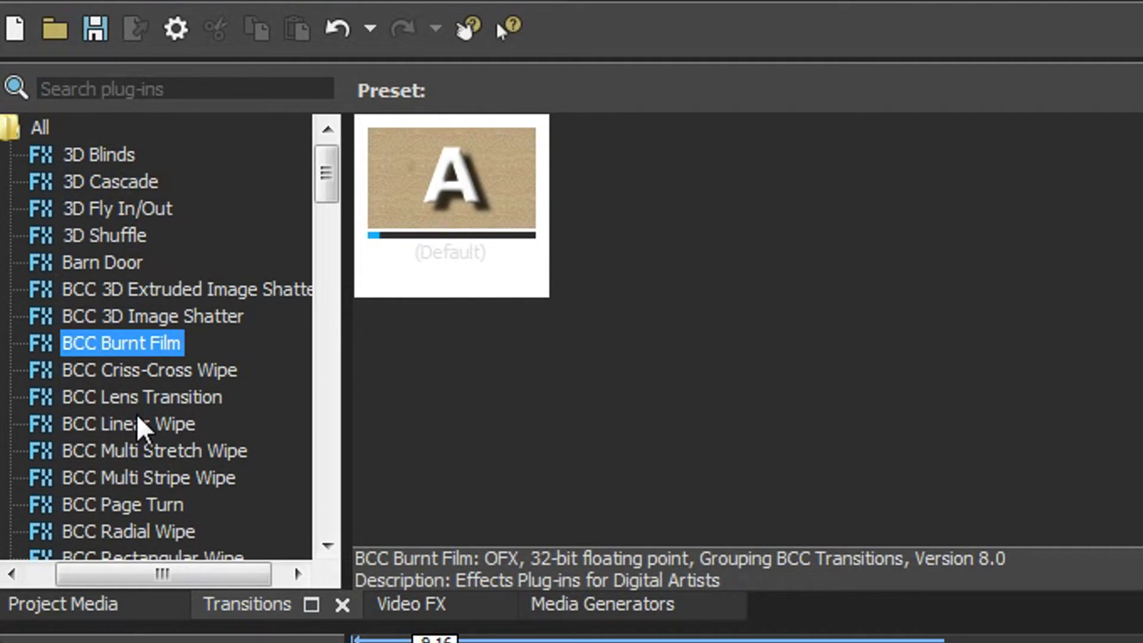
pyautogui.click(145, 430)
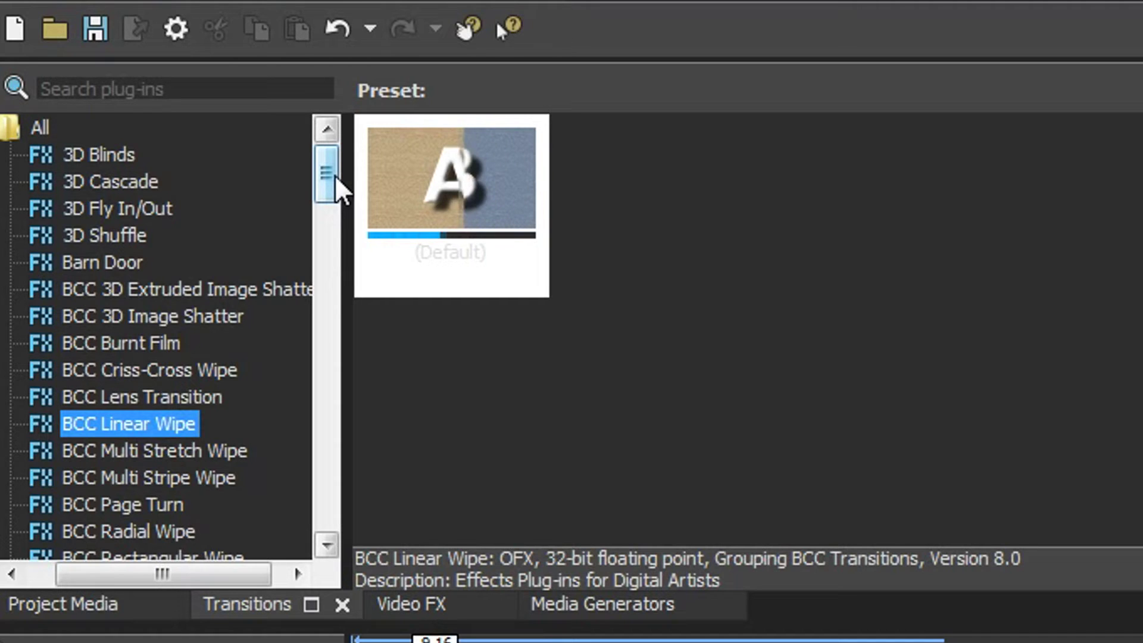
# Step: Look through the Gradient Wipe and Dissolve transitions, previewing Dissolve presets such as Color Bleed Fast Green
pyautogui.moveTo(335, 179); pyautogui.dragTo(319, 255)
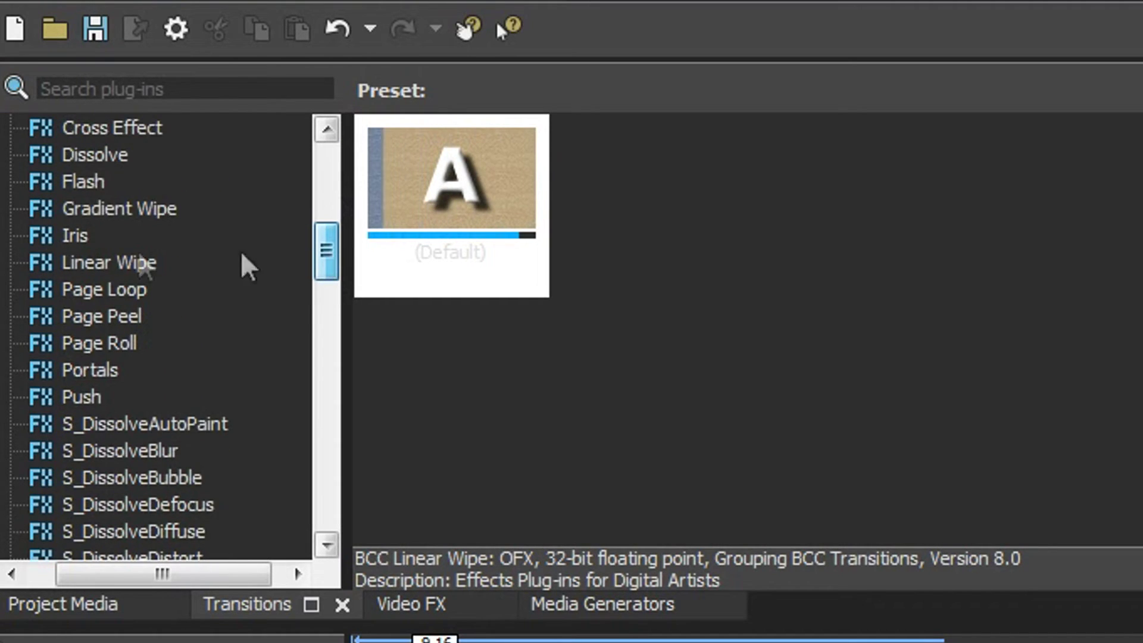
pyautogui.click(138, 207)
pyautogui.click(92, 162)
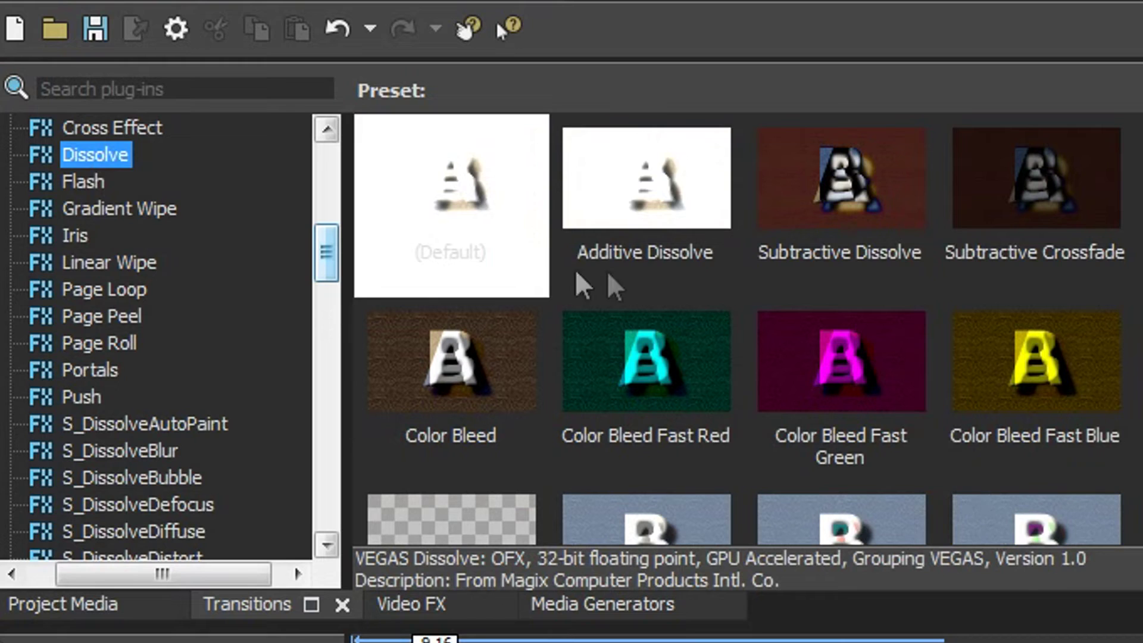
pyautogui.click(616, 280)
pyautogui.click(773, 349)
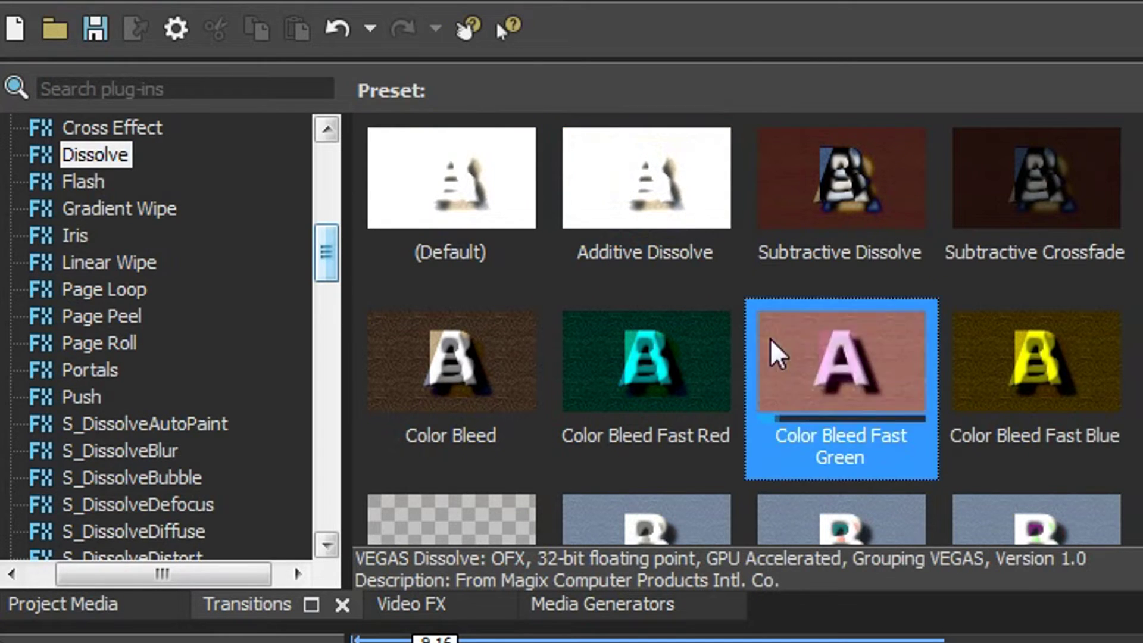
pyautogui.click(653, 539)
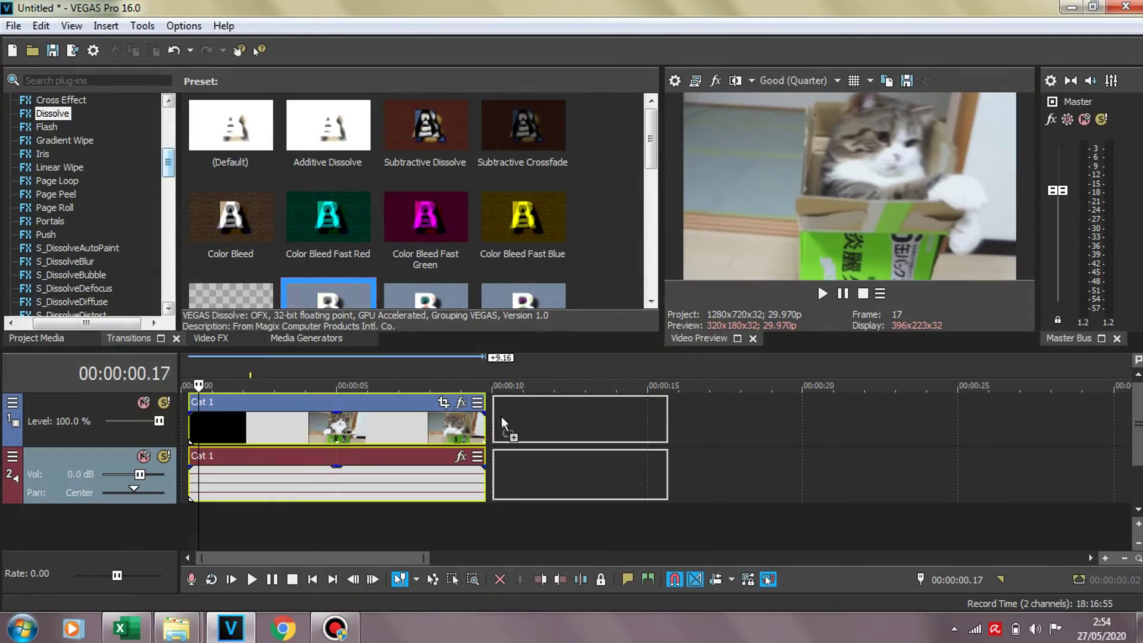
# Step: Place the Cat 2 clip directly after Cat 1 on the timeline and play back the cut between them
pyautogui.moveTo(517, 426); pyautogui.dragTo(505, 424)
pyautogui.click(441, 426)
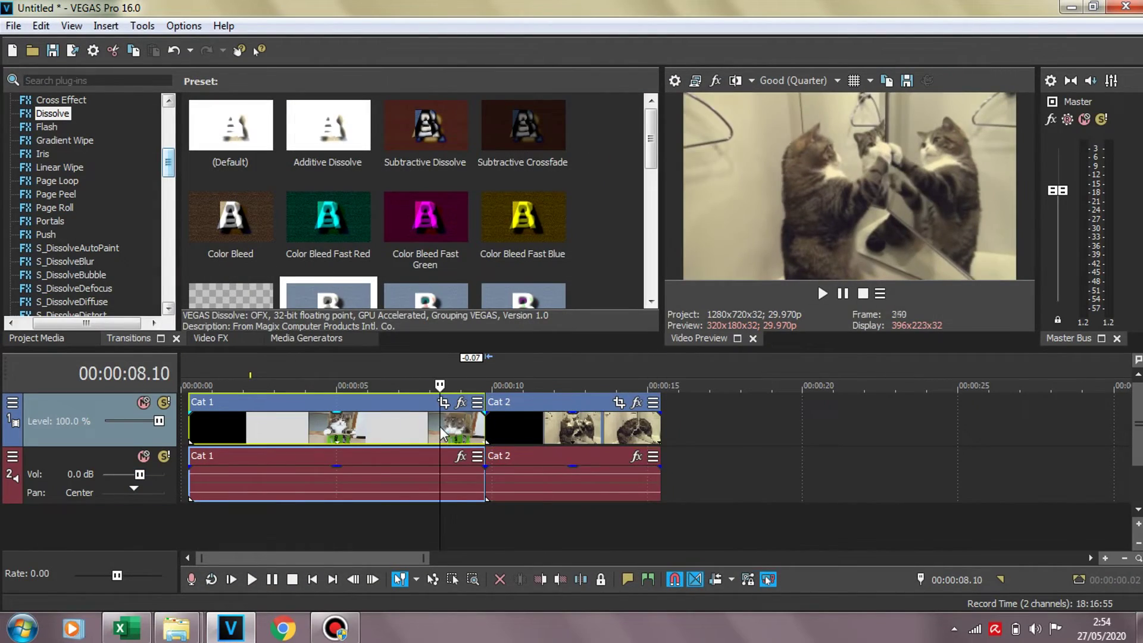
pyautogui.click(399, 428)
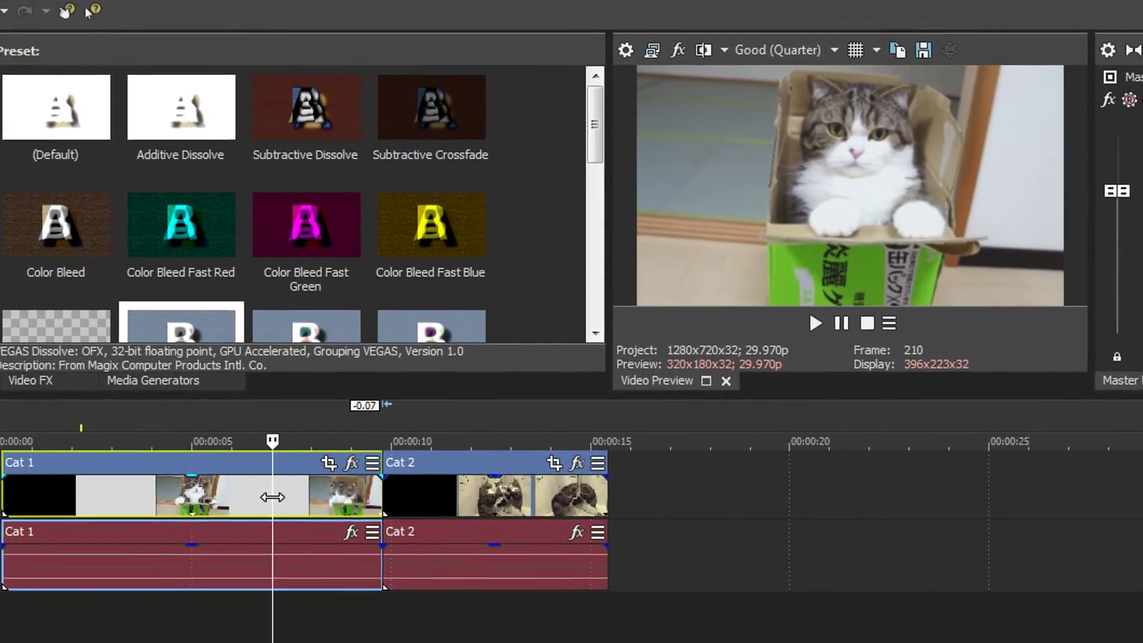
pyautogui.press('space')
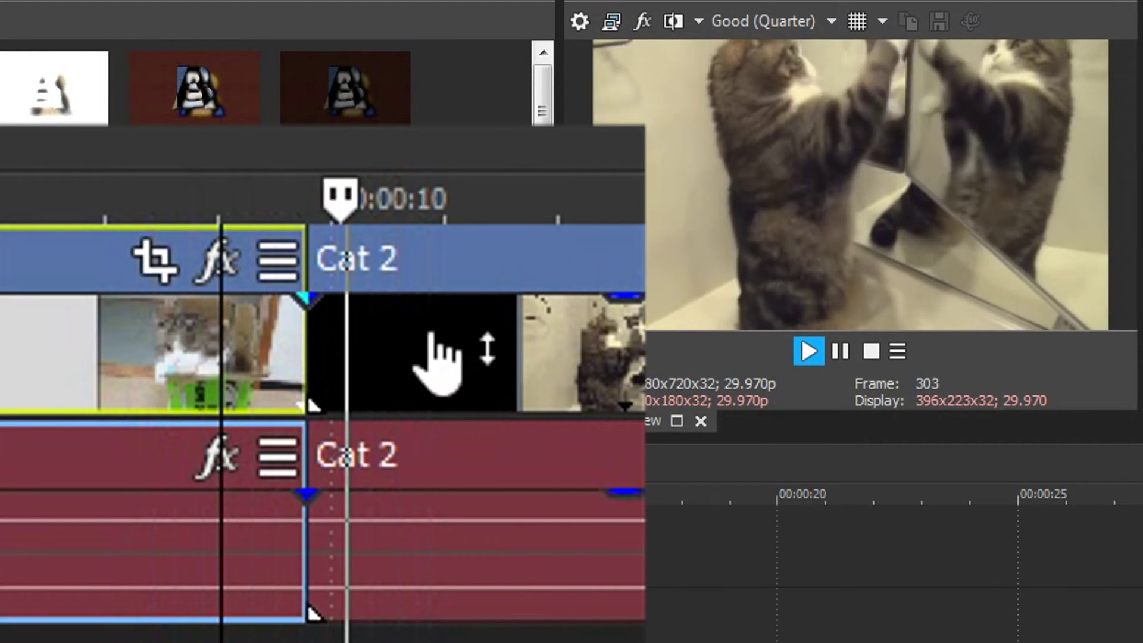
# Step: Replay the hard cut between Cat 1 and Cat 2 from shortly before the end of Cat 1
pyautogui.press('space')
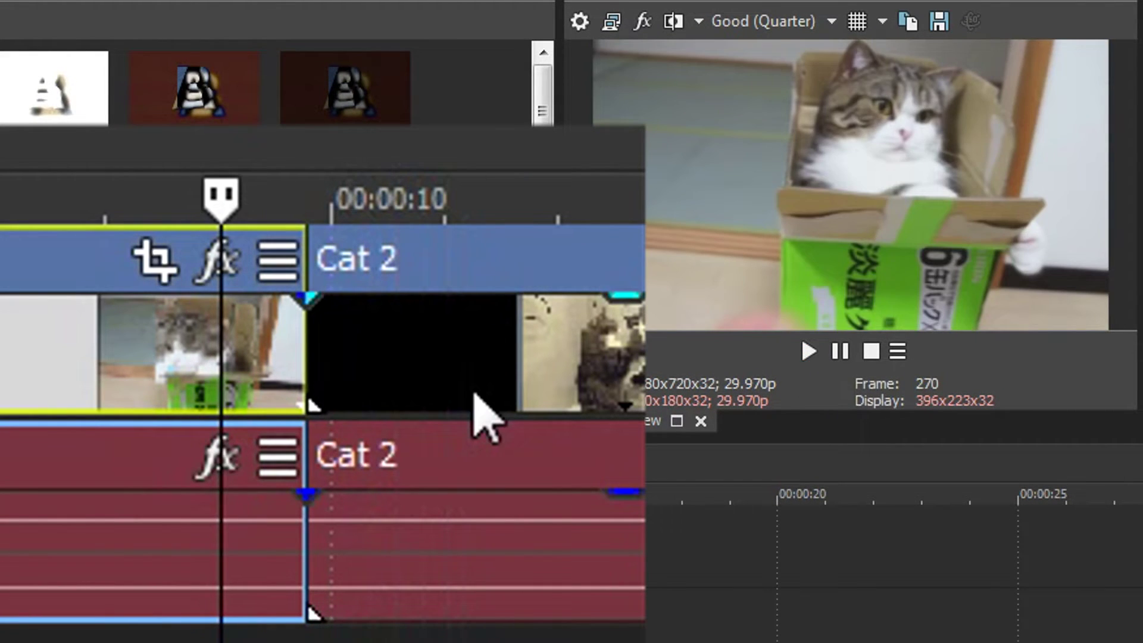
pyautogui.click(240, 383)
pyautogui.press('space')
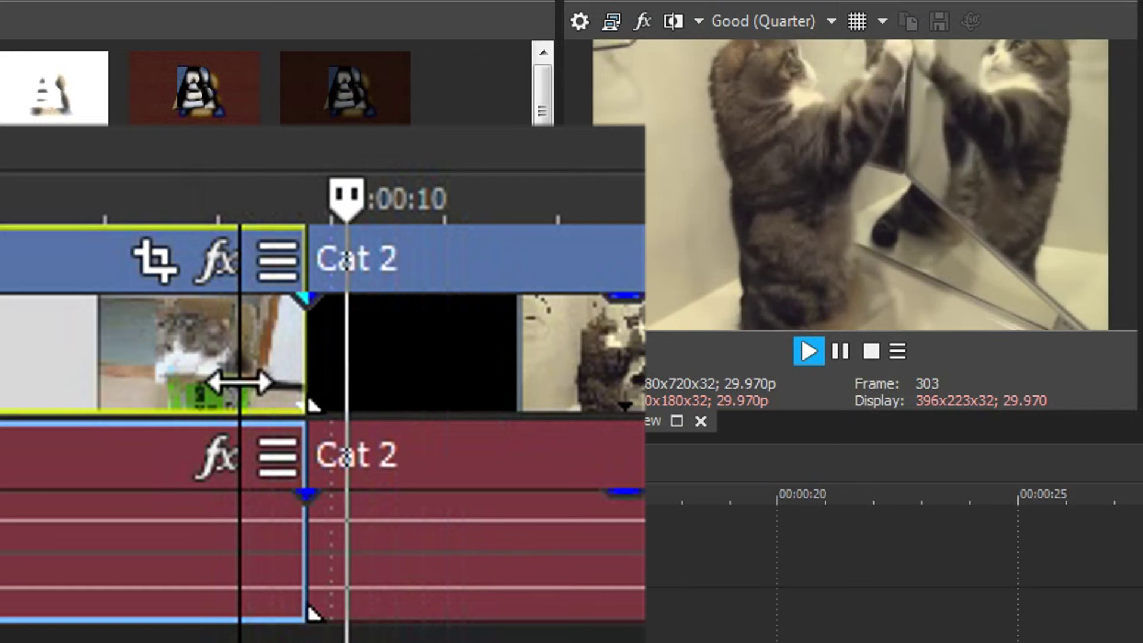
pyautogui.press('space')
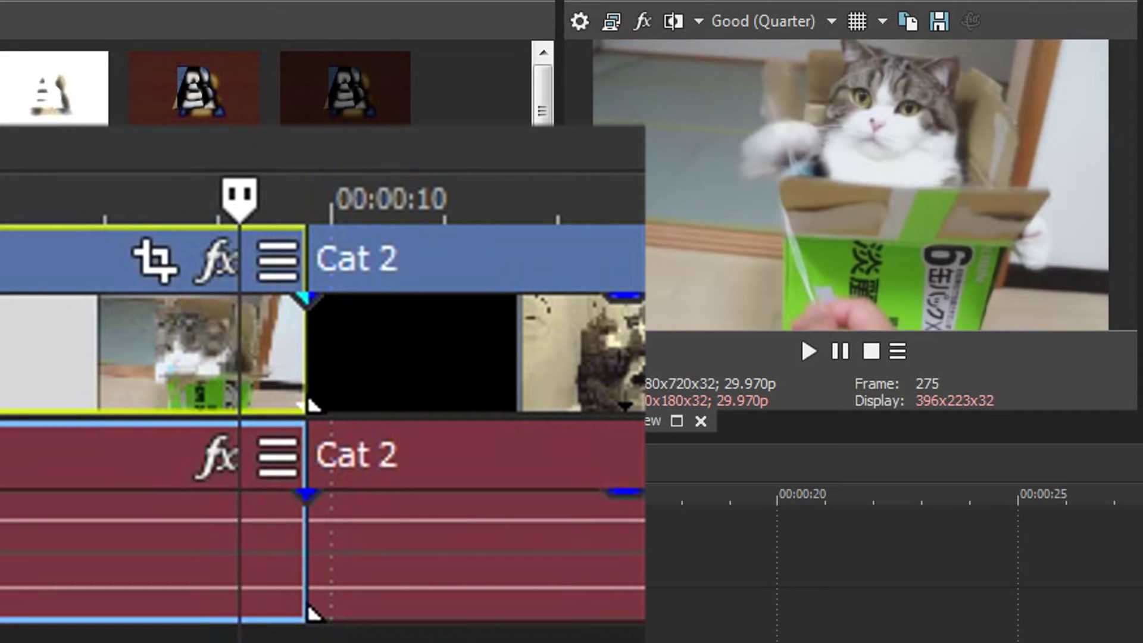
# Step: Move Cat 2's video and audio earlier so they overlap the end of Cat 1 with a 1.06 crossfade
pyautogui.click(447, 334)
pyautogui.click(516, 513)
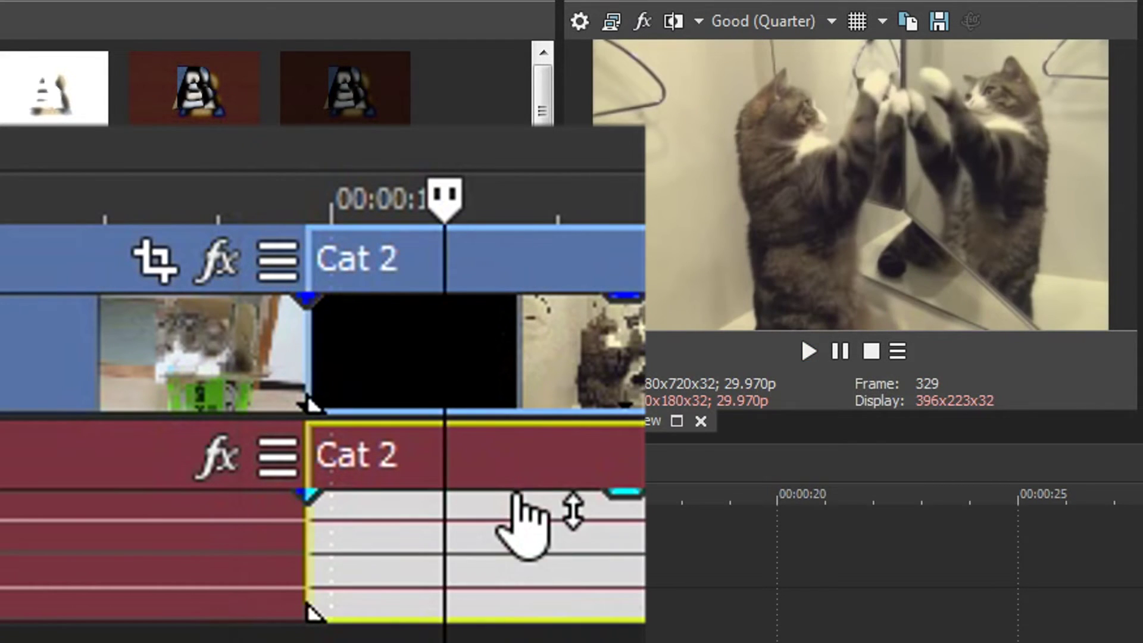
pyautogui.moveTo(540, 352); pyautogui.dragTo(525, 514)
pyautogui.moveTo(492, 396); pyautogui.dragTo(167, 354)
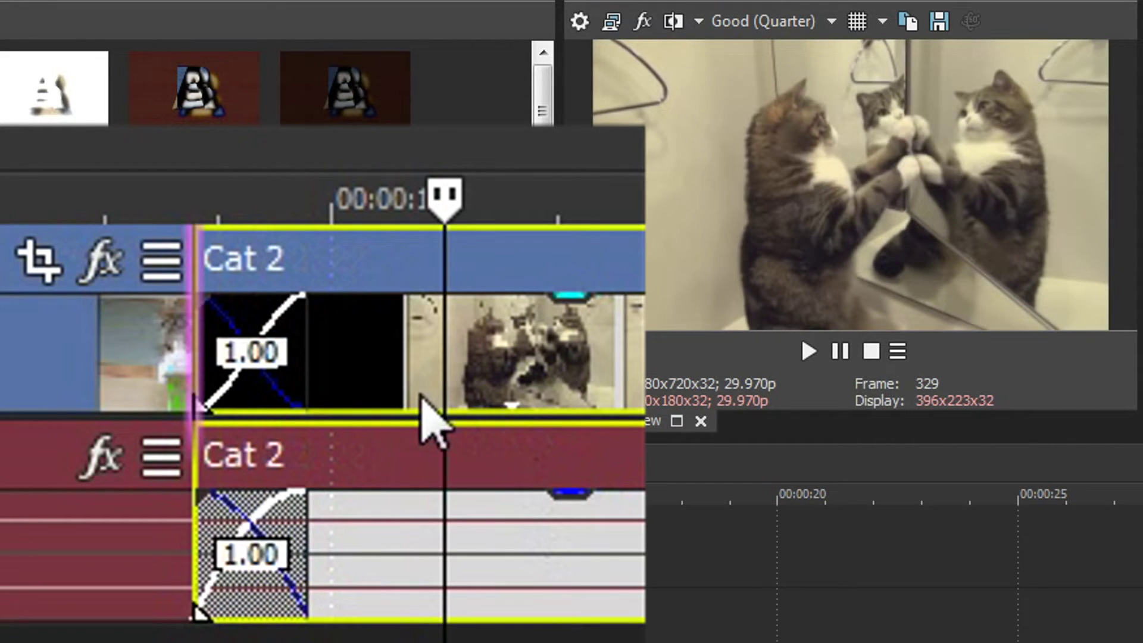
# Step: Play back the crossfade between Cat 1 and Cat 2, starting before the overlap
pyautogui.click(28, 347)
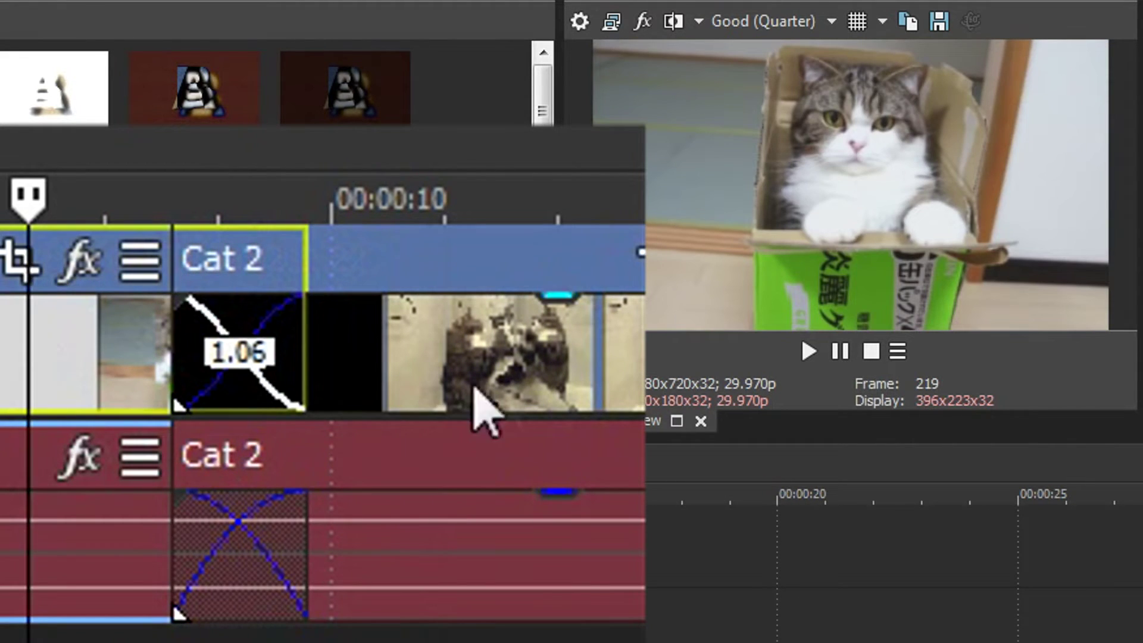
pyautogui.press('space')
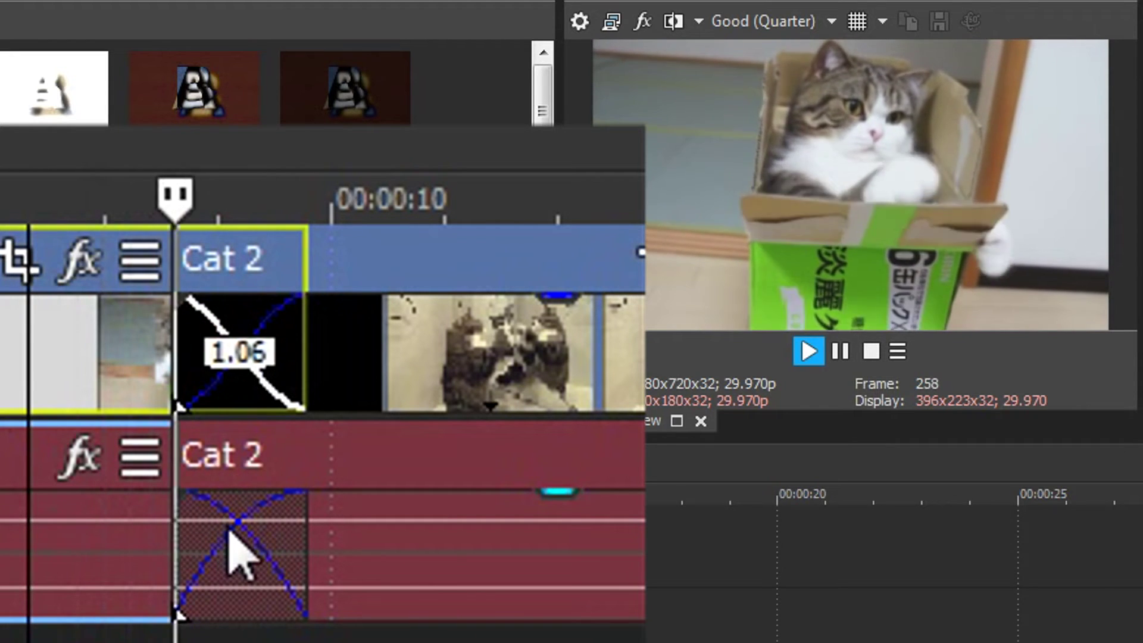
pyautogui.press('space')
pyautogui.press('space')
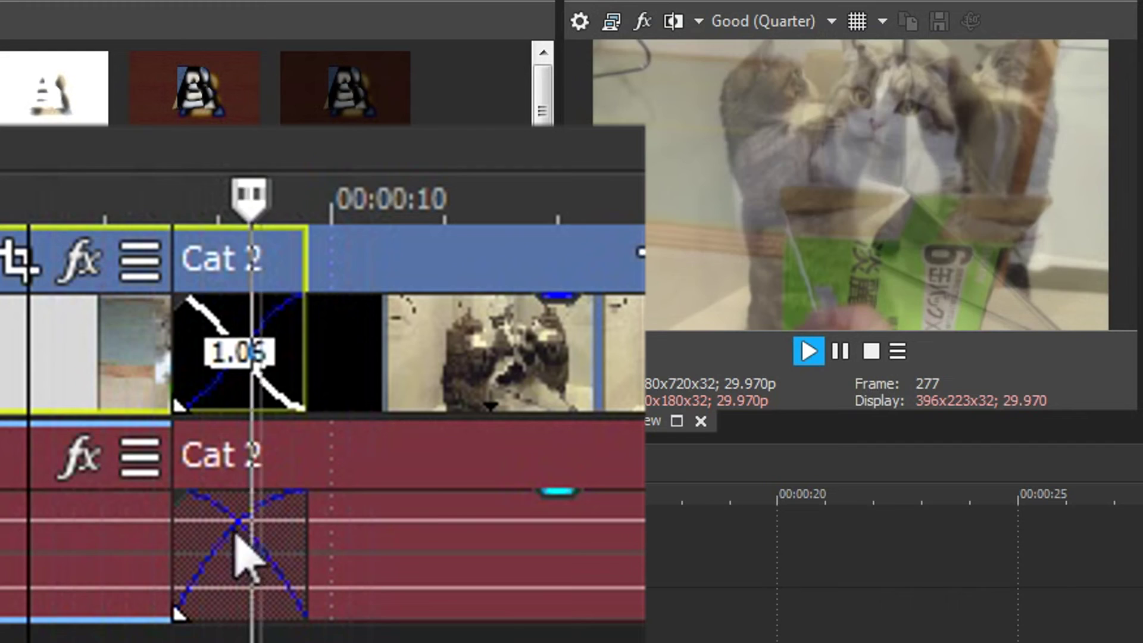
pyautogui.press('space')
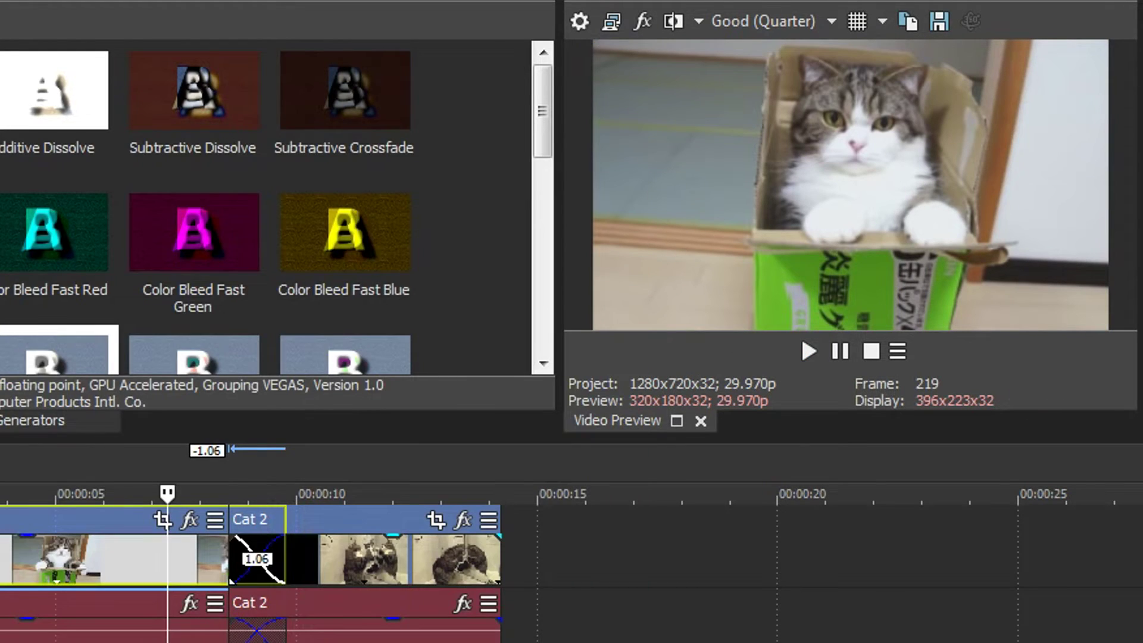
# Step: Apply the Flash transition's Hard Flash preset to the overlap of Cat 1 and Cat 2 and play it back
pyautogui.press('Down')
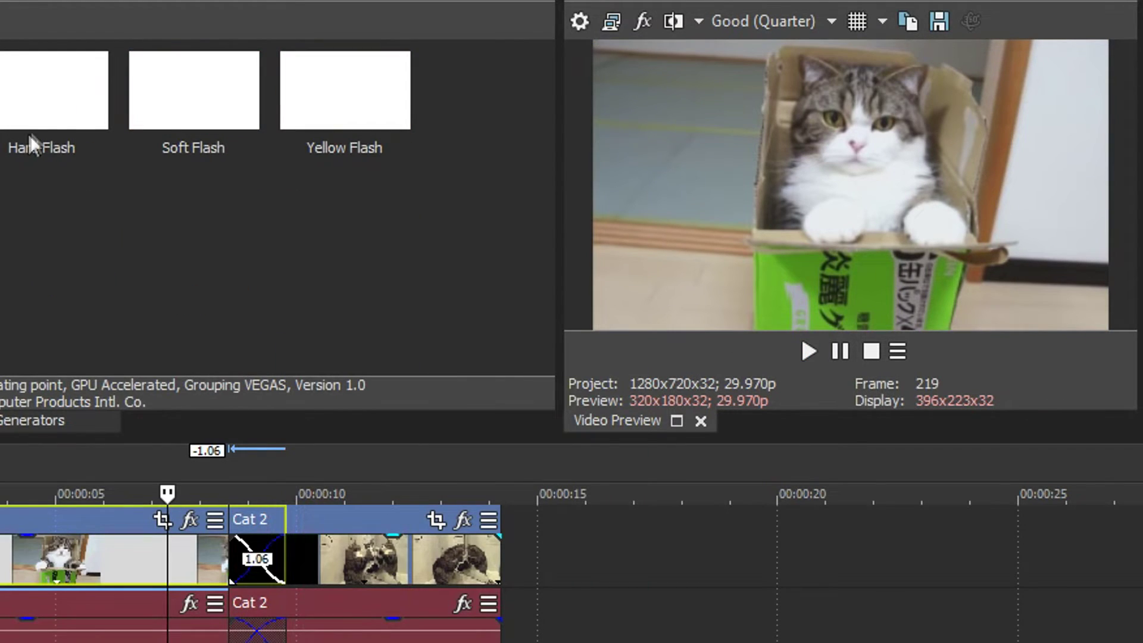
pyautogui.moveTo(36, 111); pyautogui.dragTo(232, 471)
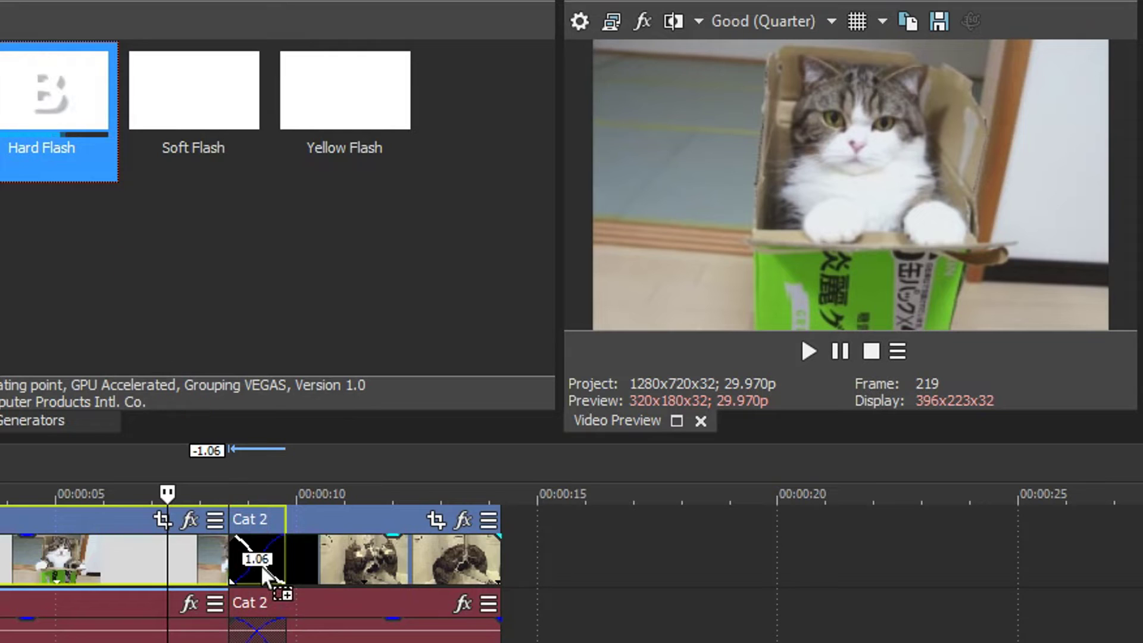
pyautogui.moveTo(262, 566); pyautogui.dragTo(261, 566)
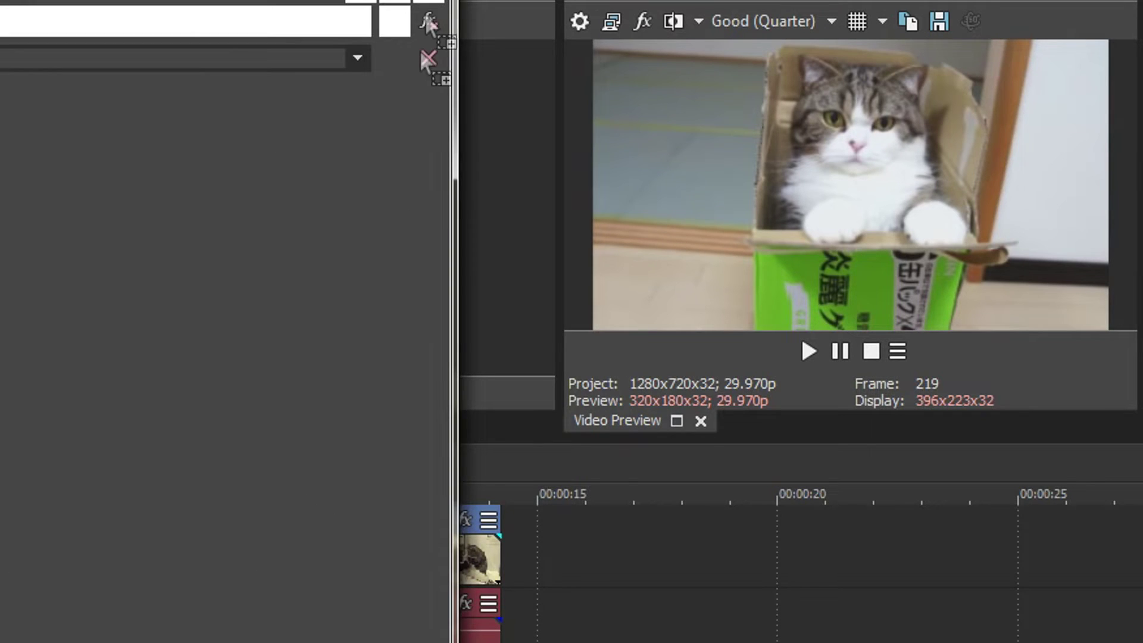
pyautogui.press('Escape')
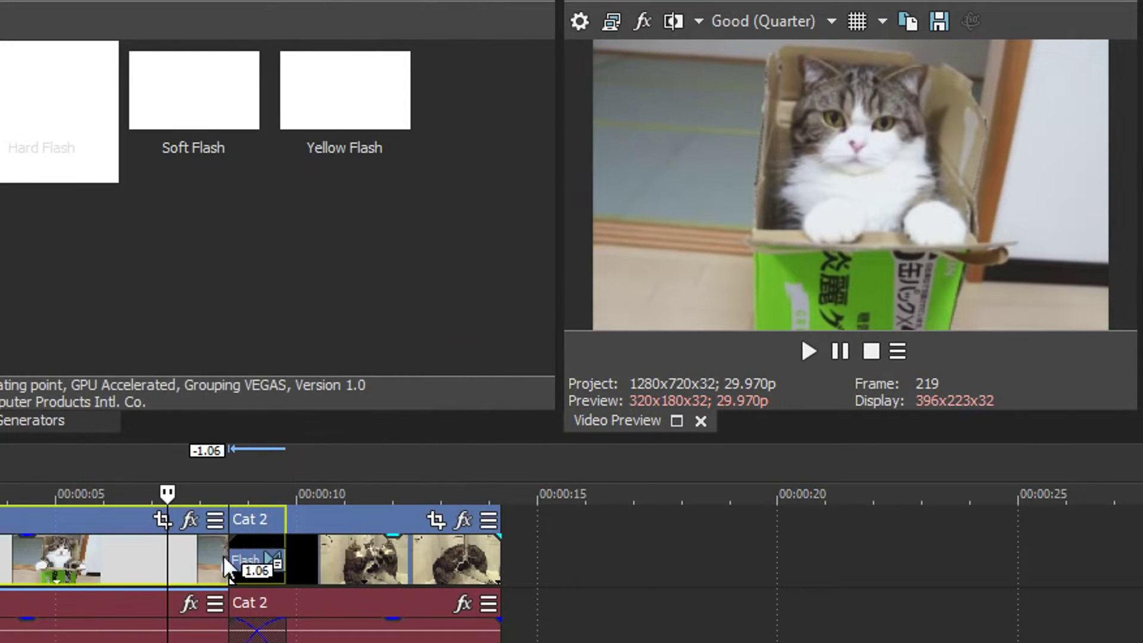
pyautogui.press('space')
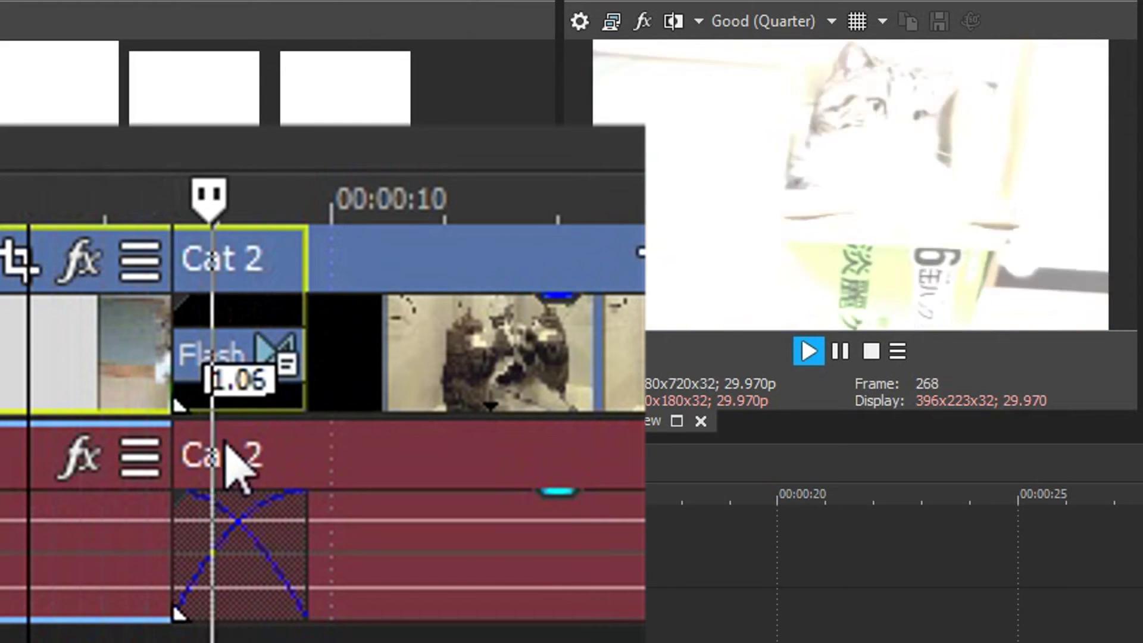
pyautogui.press('space')
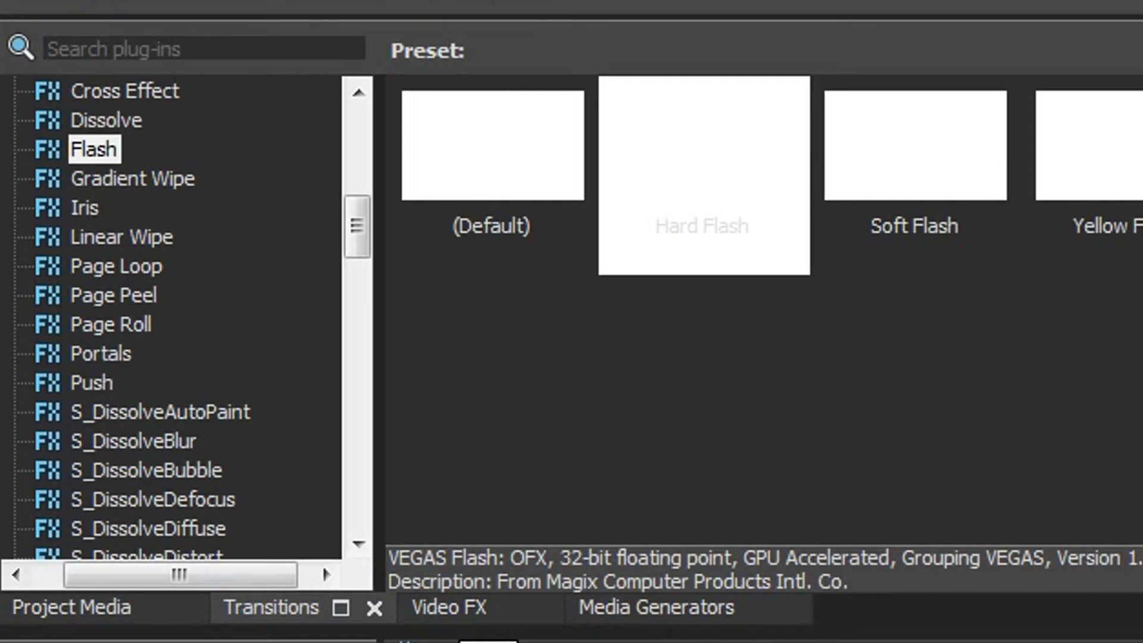
# Step: Browse the video effects and preview presets of Min and Max, Defocus and Film Effects
pyautogui.click(443, 613)
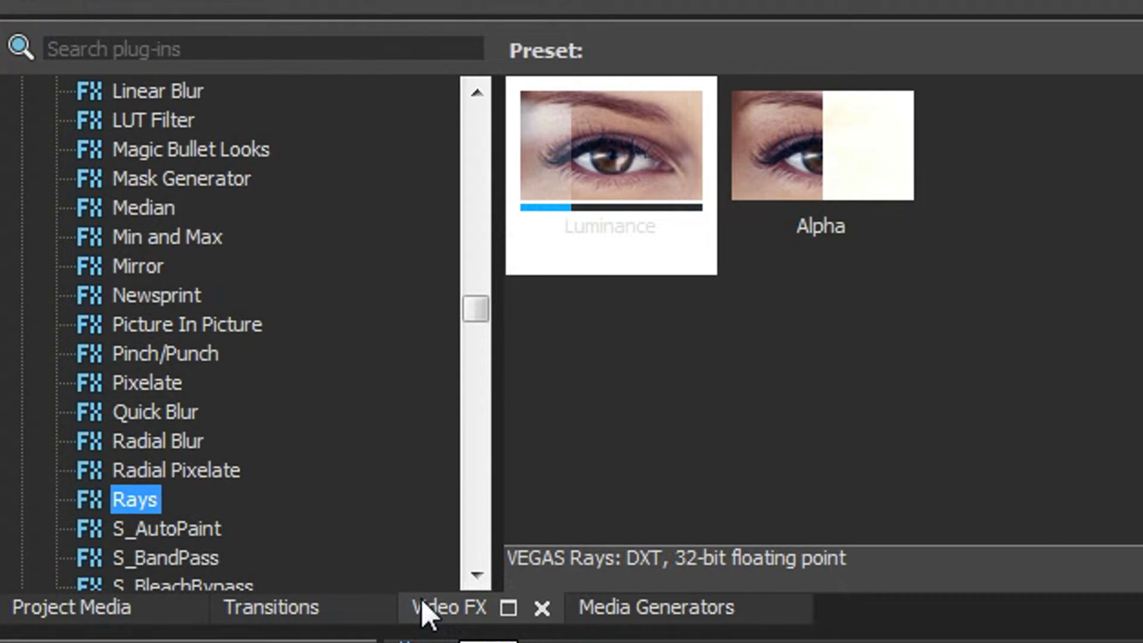
pyautogui.click(202, 238)
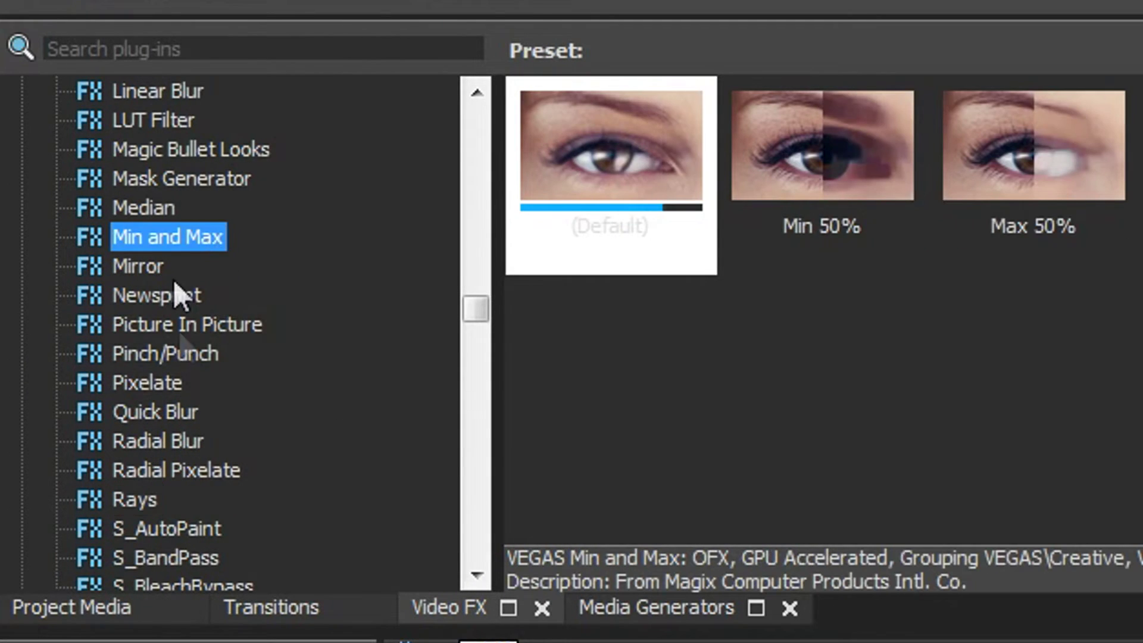
pyautogui.moveTo(480, 319); pyautogui.dragTo(502, 286)
pyautogui.click(143, 269)
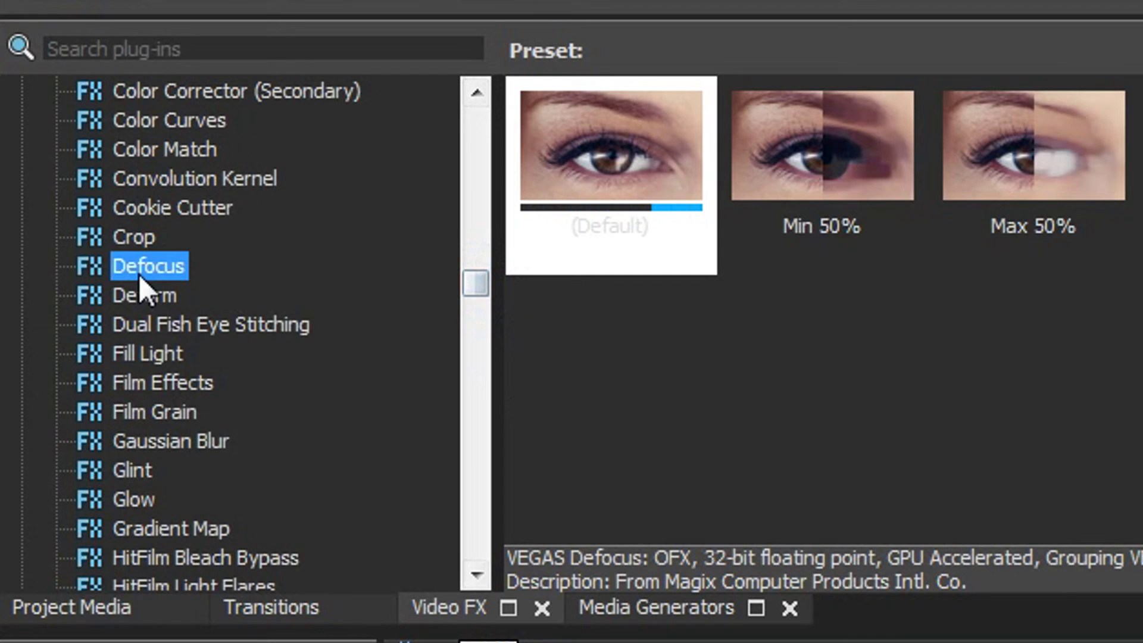
pyautogui.click(173, 355)
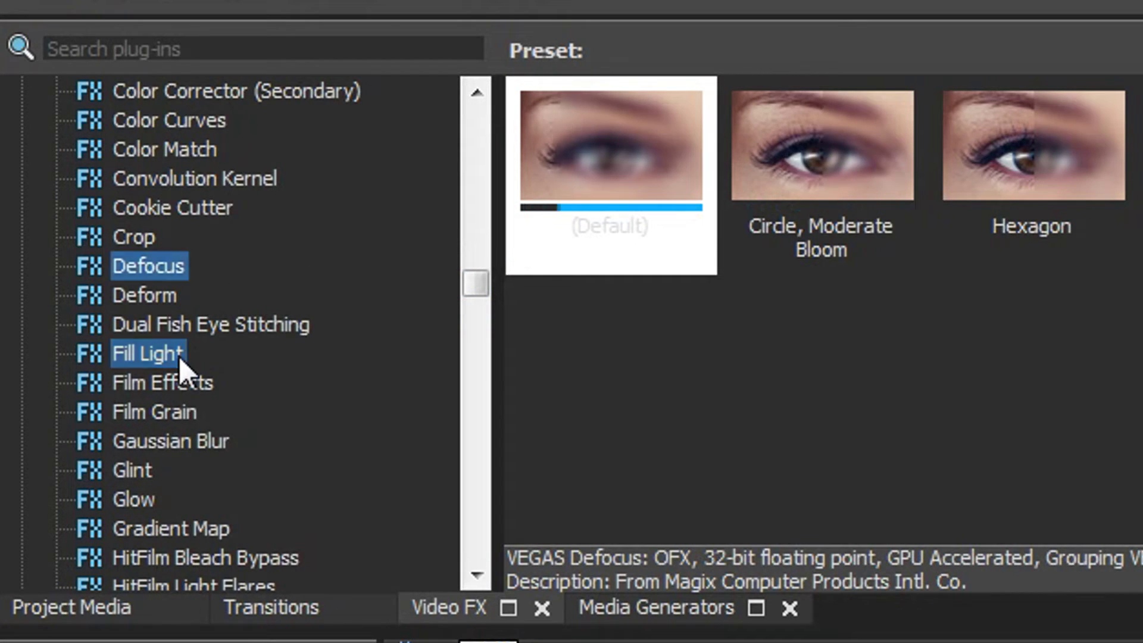
pyautogui.click(167, 382)
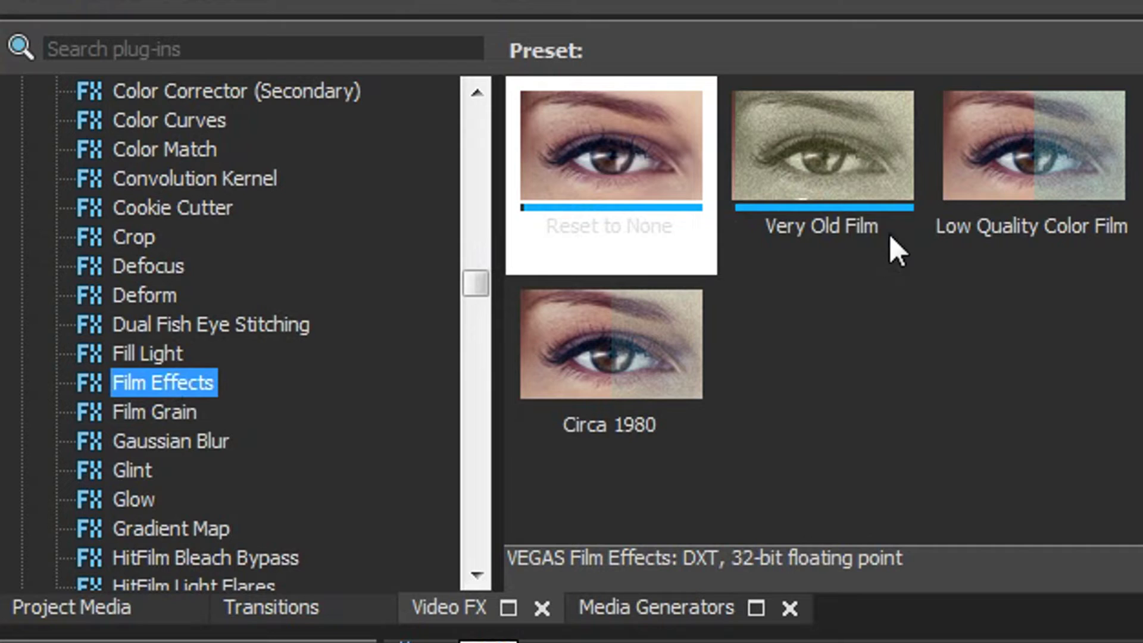
# Step: Preview the presets of the Gaussian Blur, Glow and Crop video effects
pyautogui.click(167, 441)
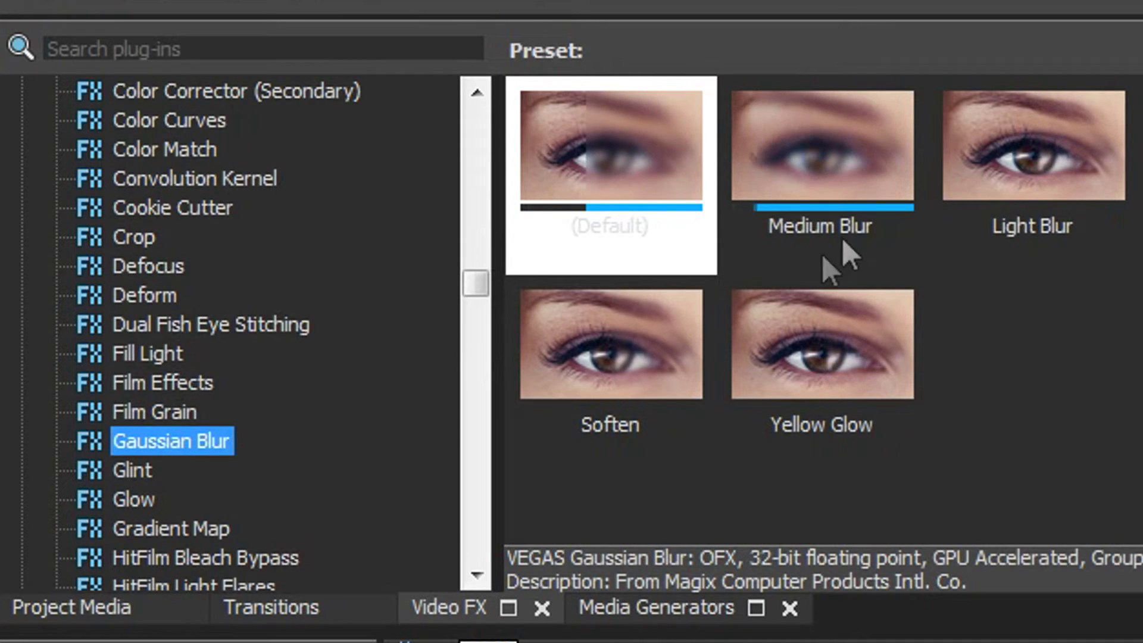
pyautogui.click(848, 185)
pyautogui.click(106, 503)
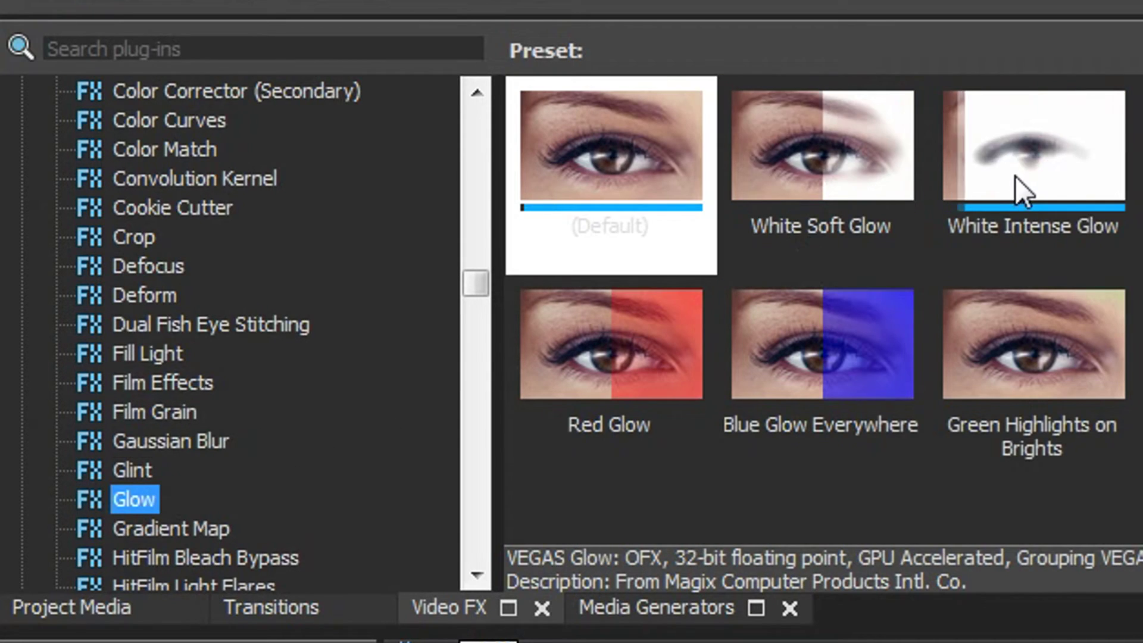
pyautogui.click(789, 188)
pyautogui.click(136, 237)
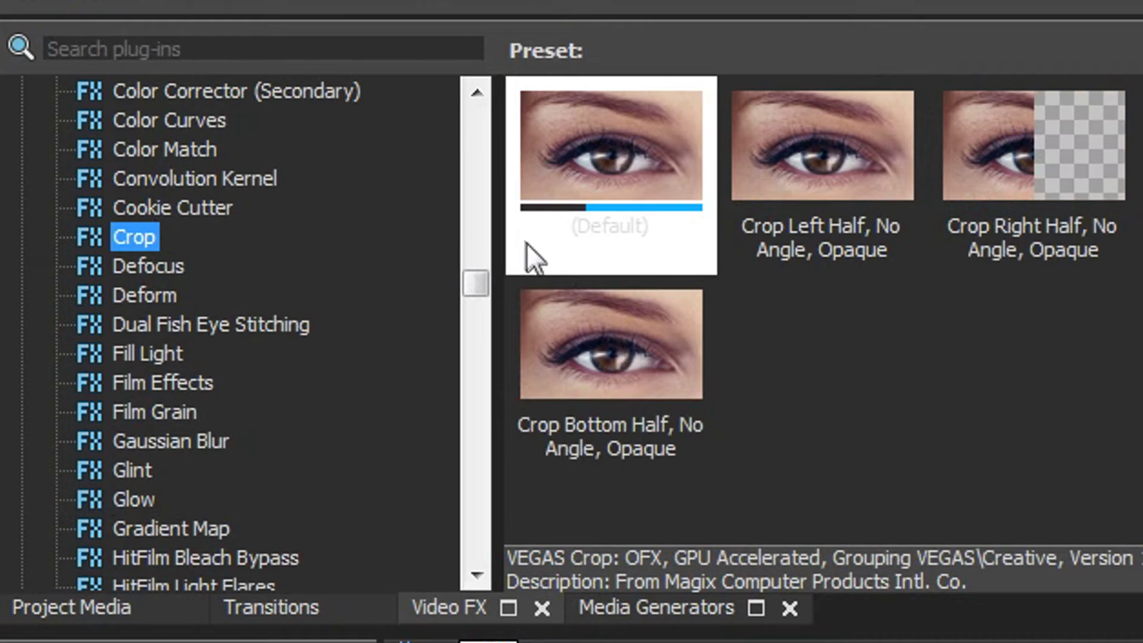
pyautogui.moveTo(472, 292); pyautogui.dragTo(481, 387)
# Step: Look through the Titles & Text generator presets, including Action Flip, Bounce, Double Flash Glow and Dropping Words
pyautogui.click(653, 606)
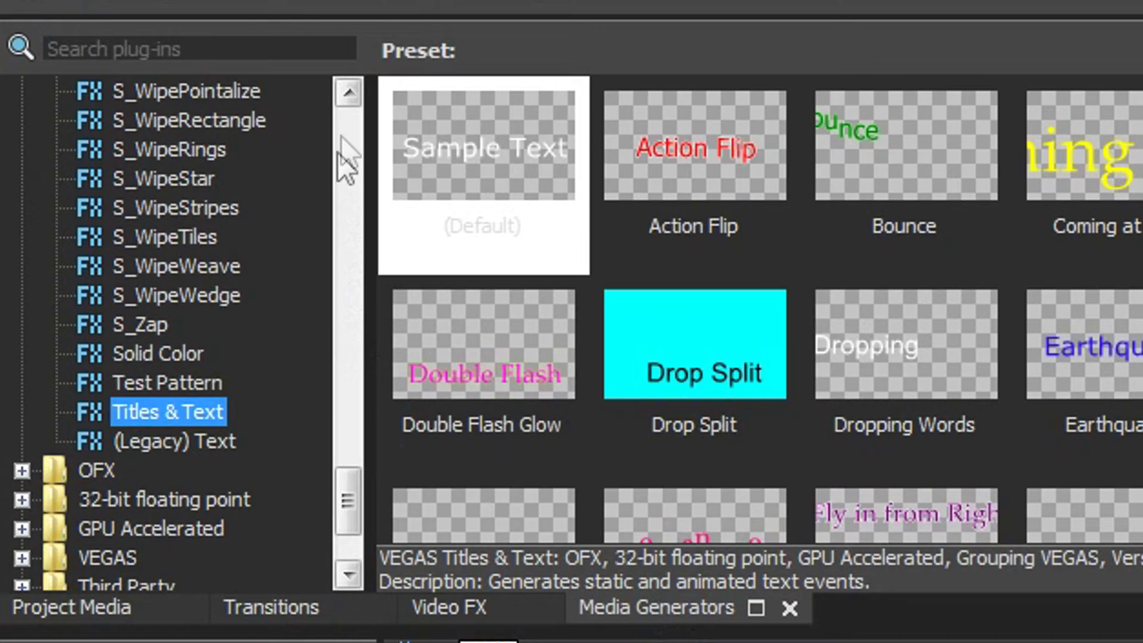
pyautogui.scroll(-1, 251, 418)
pyautogui.click(500, 179)
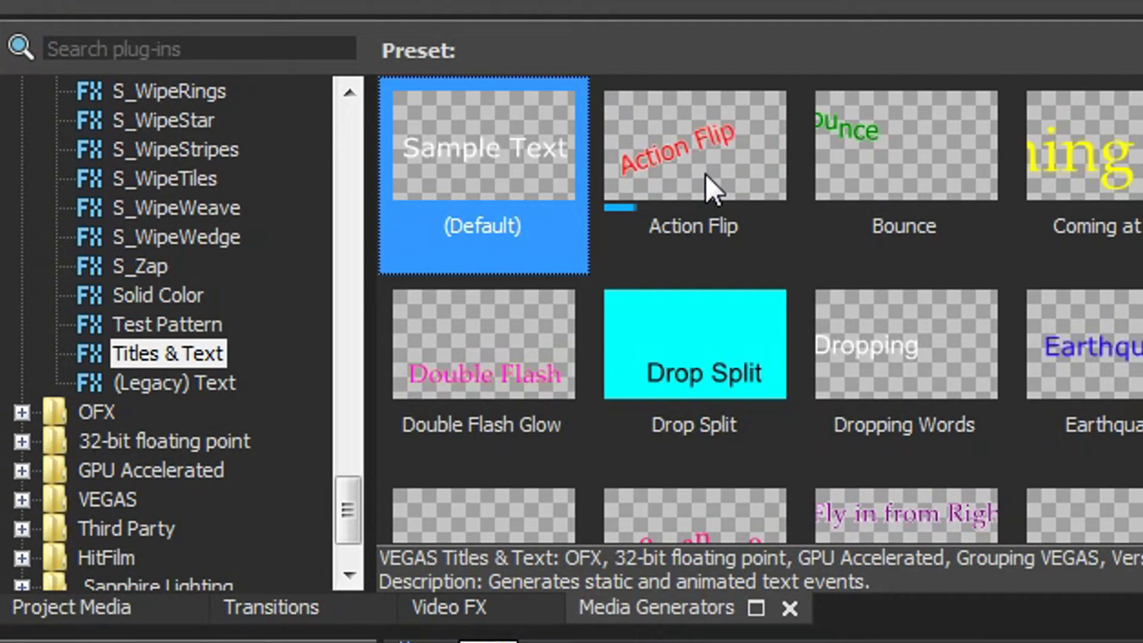
pyautogui.click(724, 171)
pyautogui.click(910, 168)
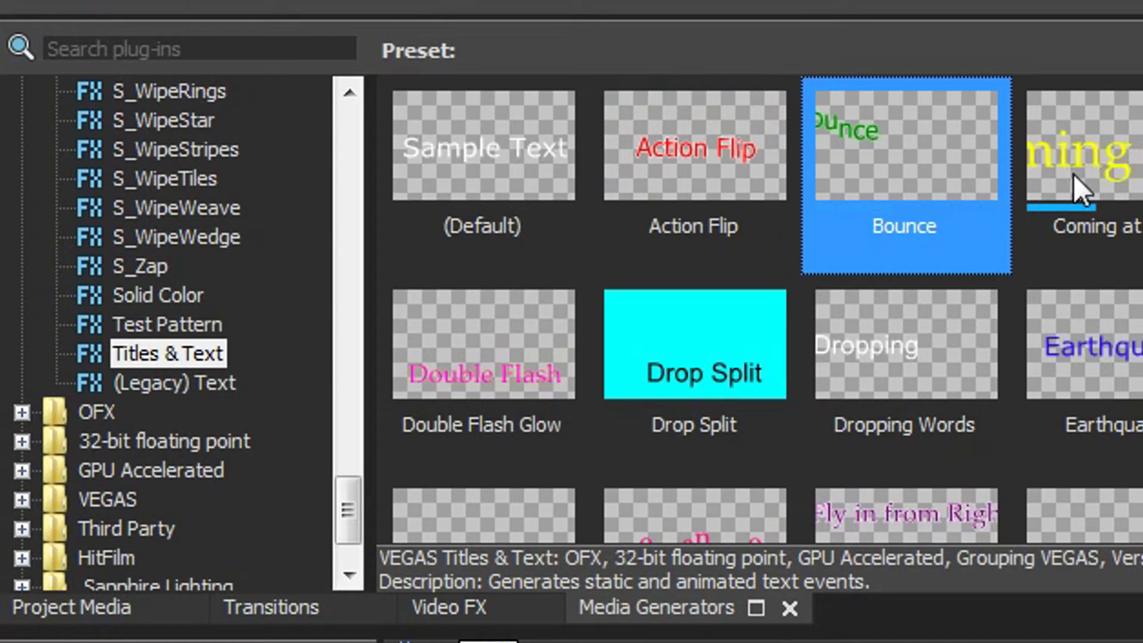
pyautogui.click(579, 357)
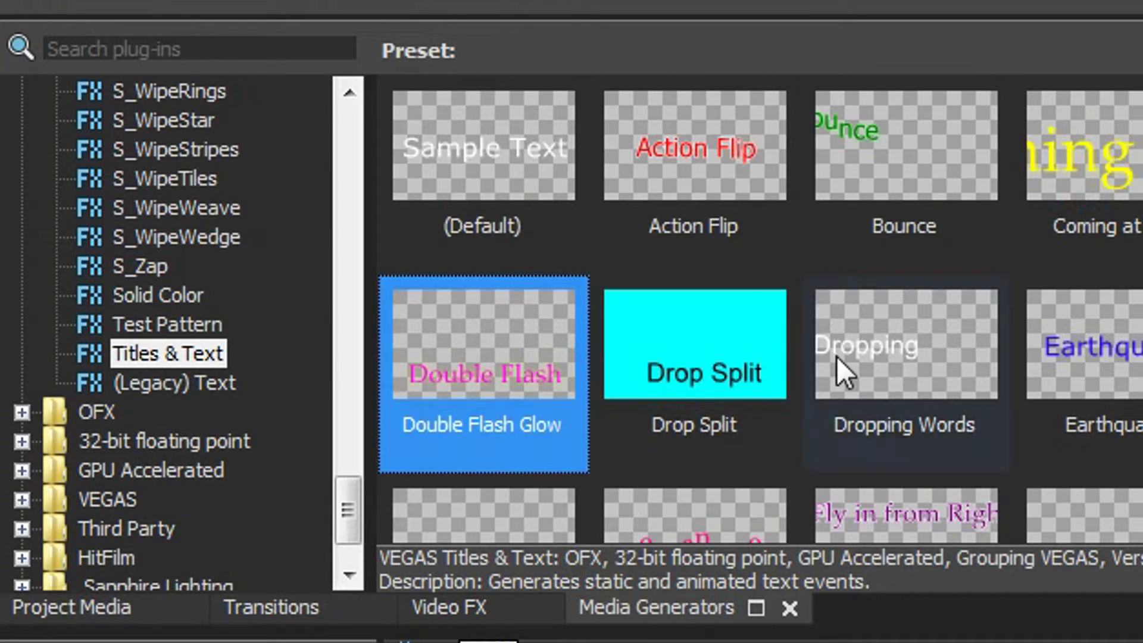
pyautogui.click(836, 356)
# Step: Add the default Titles & Text preset to the empty timeline and delete the resulting text event
pyautogui.click(515, 172)
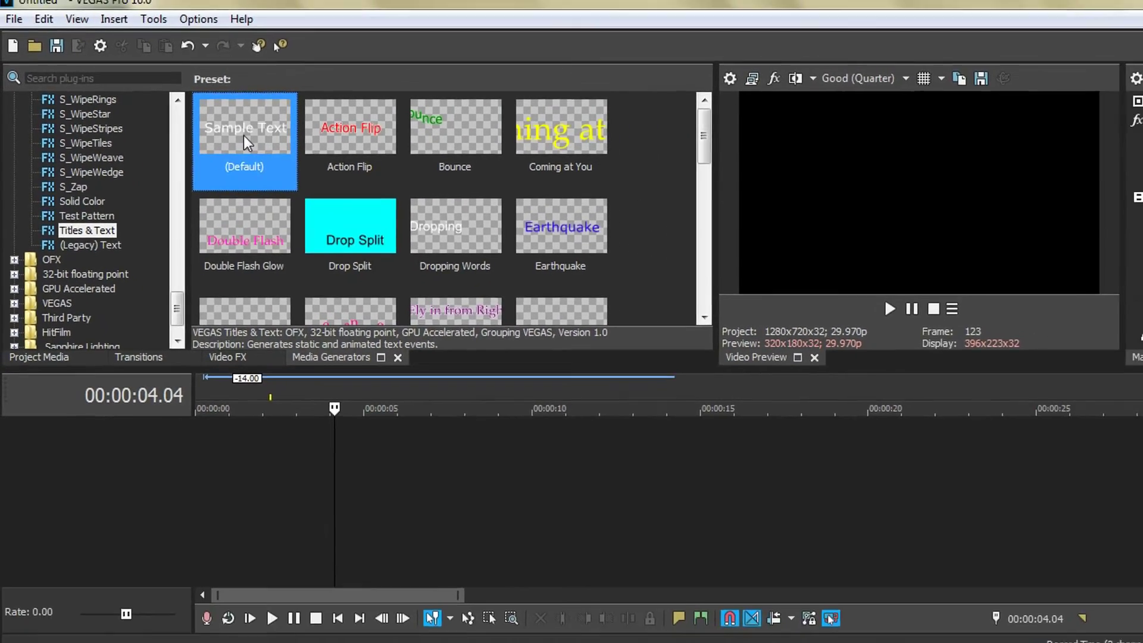
pyautogui.moveTo(309, 142); pyautogui.dragTo(347, 544)
pyautogui.moveTo(255, 425); pyautogui.dragTo(255, 425)
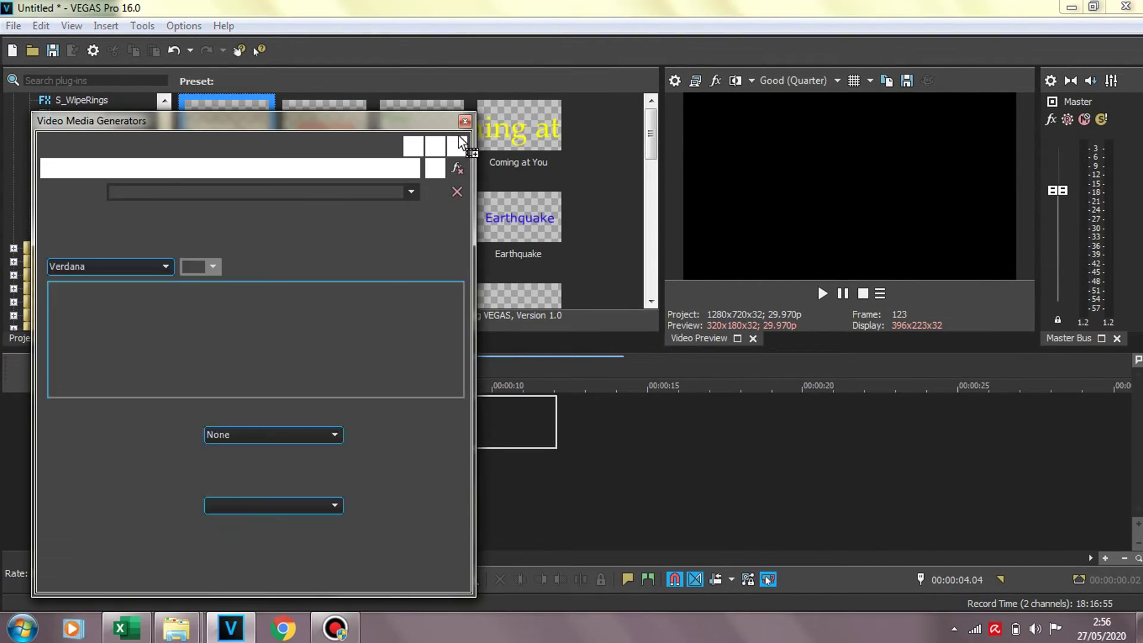
pyautogui.click(469, 116)
pyautogui.click(374, 427)
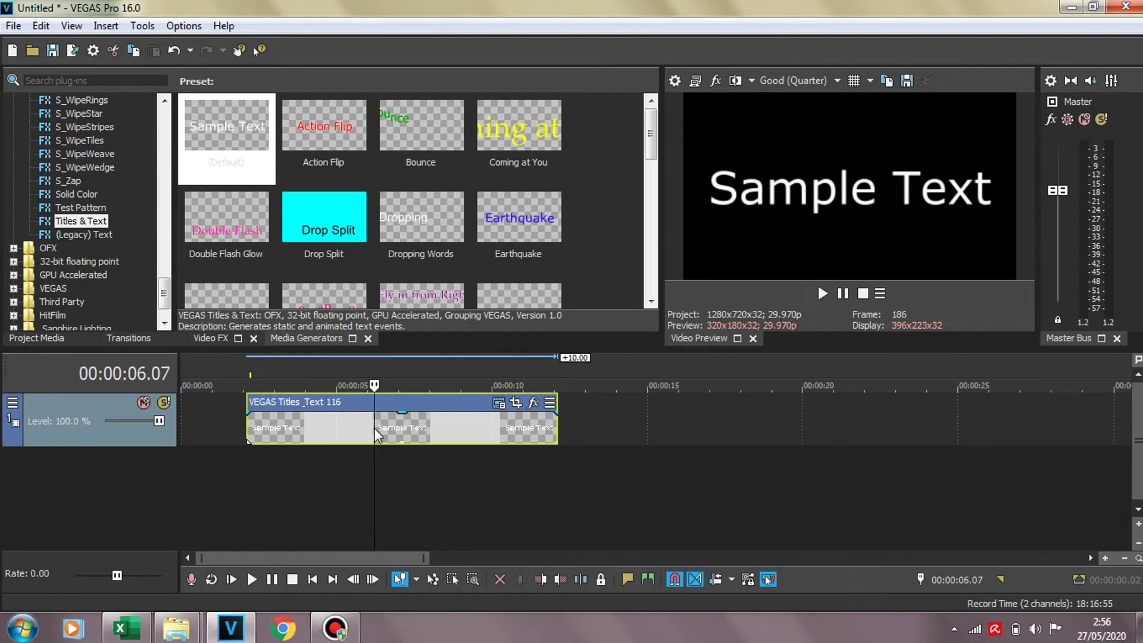
pyautogui.press('Delete')
# Step: Place the Cat 1.mp4 clip from the project media at the very start of the timeline
pyautogui.click(237, 167)
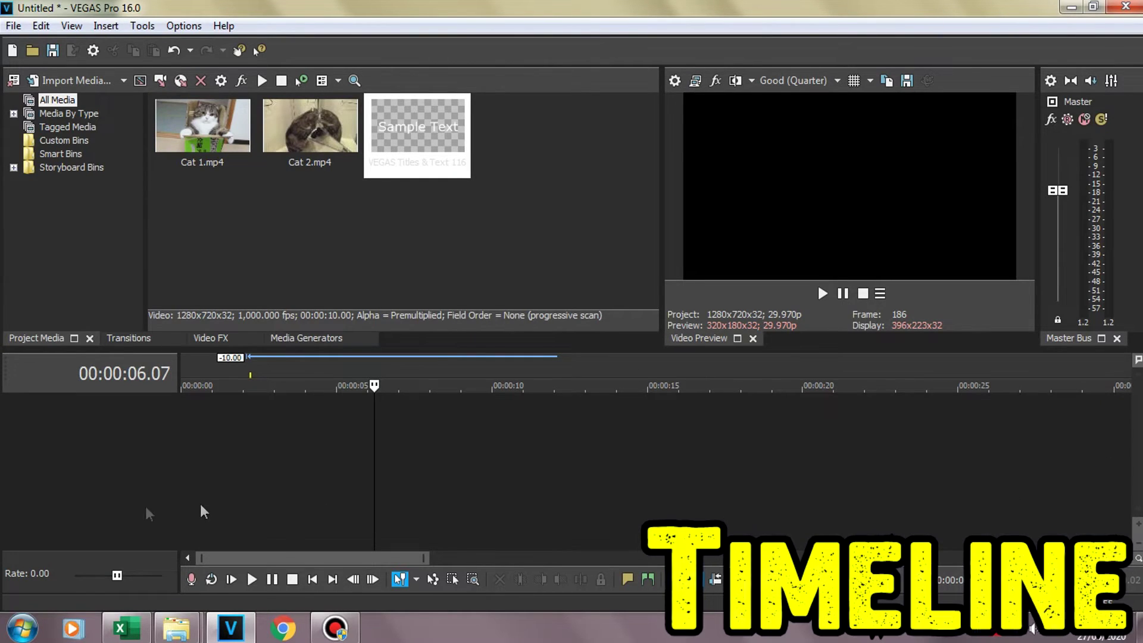
pyautogui.click(290, 432)
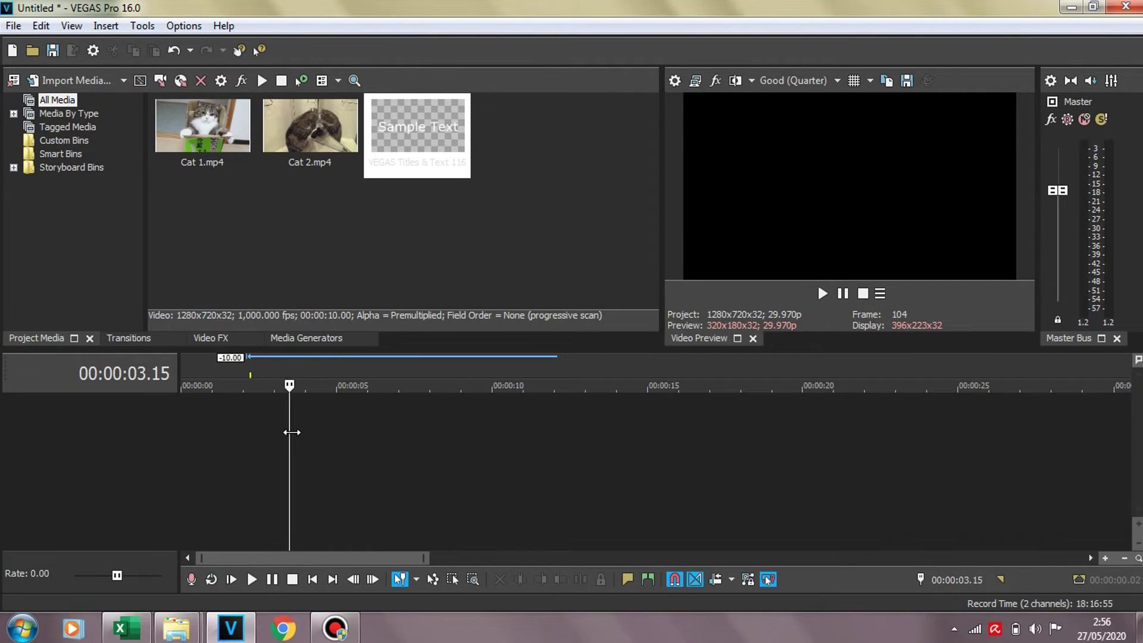
pyautogui.moveTo(418, 256); pyautogui.dragTo(181, 121)
pyautogui.hotkey('alt', 'Tab')
pyautogui.press('Left')
pyautogui.press('Left')
pyautogui.moveTo(238, 132); pyautogui.dragTo(182, 455)
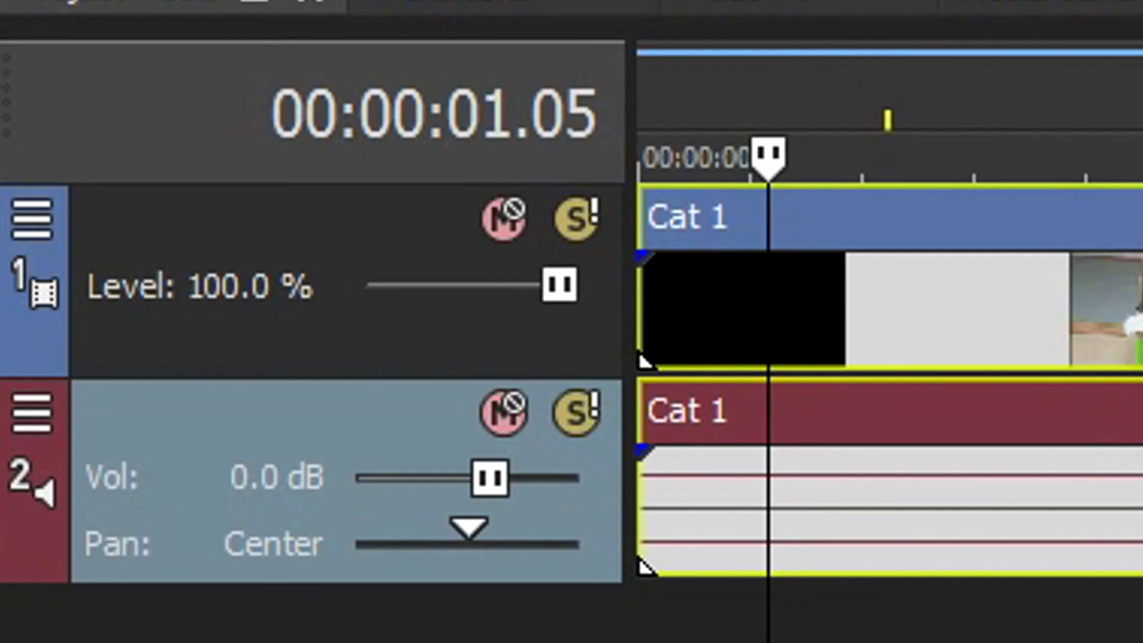
# Step: Select Cat 1's video track and audio track in turn to examine their track headers
pyautogui.click(319, 326)
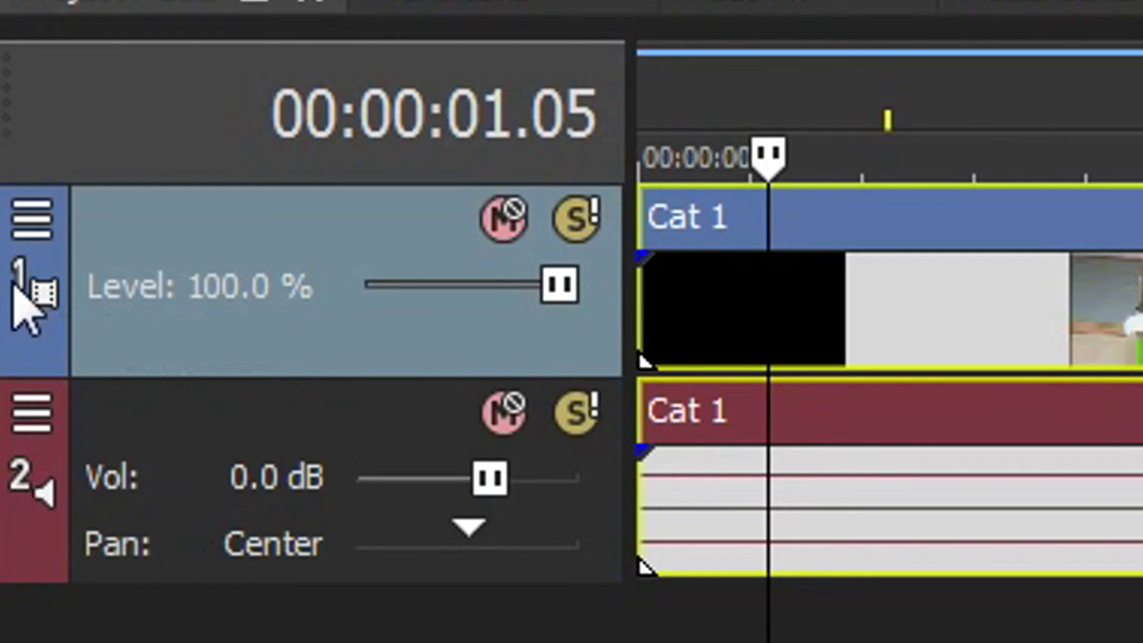
pyautogui.click(33, 413)
pyautogui.click(31, 512)
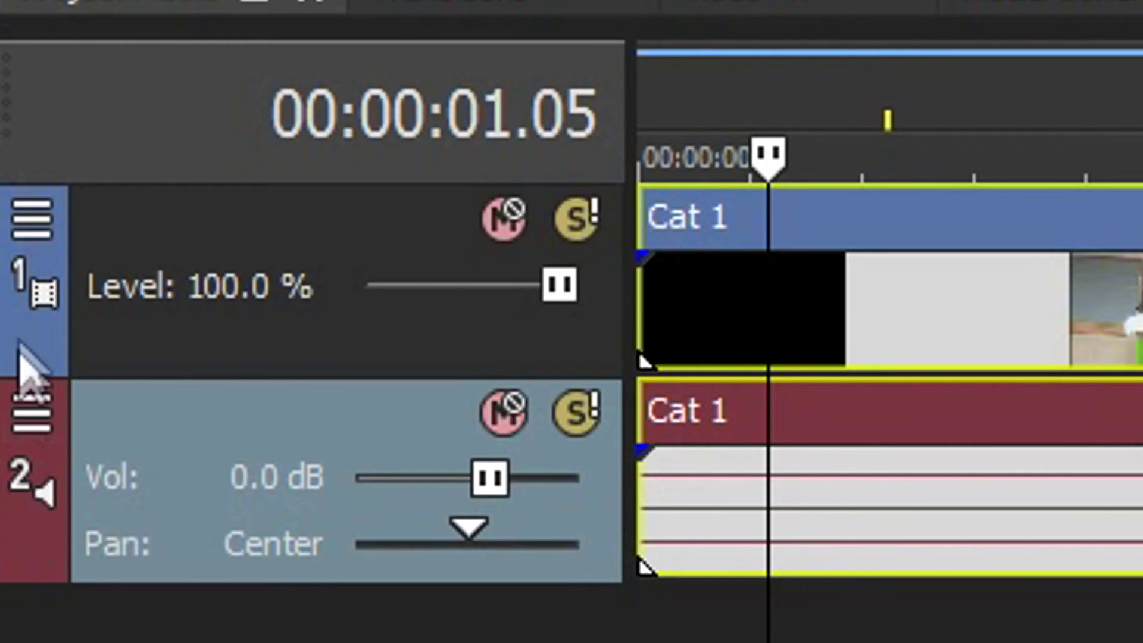
# Step: Select the video and audio tracks alternately to compare the video Level control with the audio Vol and Pan controls
pyautogui.click(178, 307)
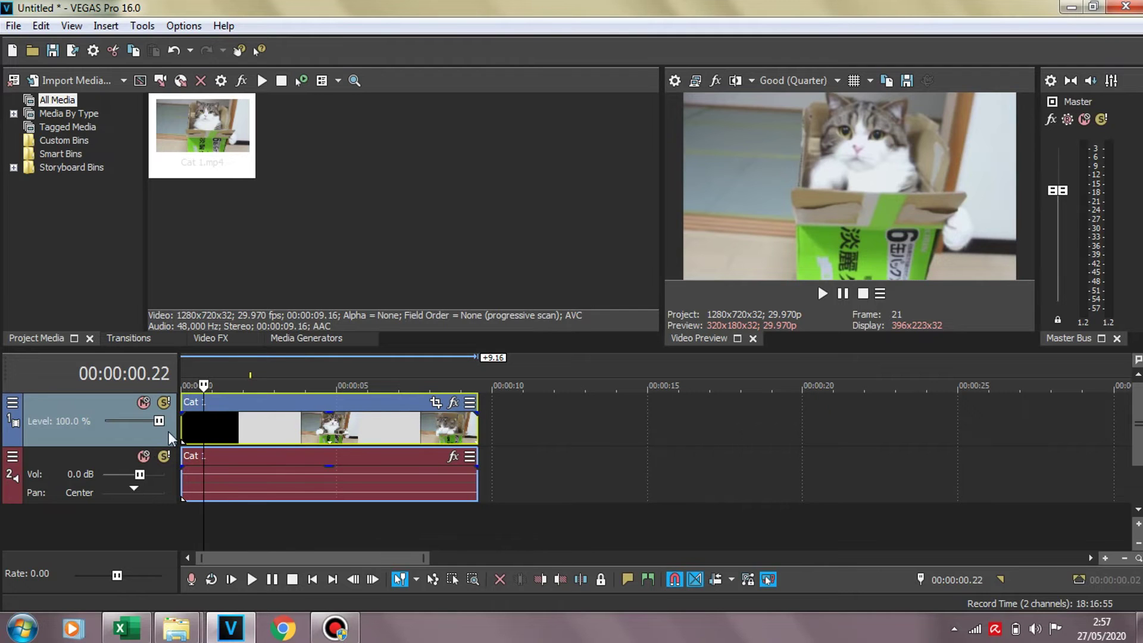
pyautogui.moveTo(204, 430); pyautogui.dragTo(336, 426)
pyautogui.click(89, 467)
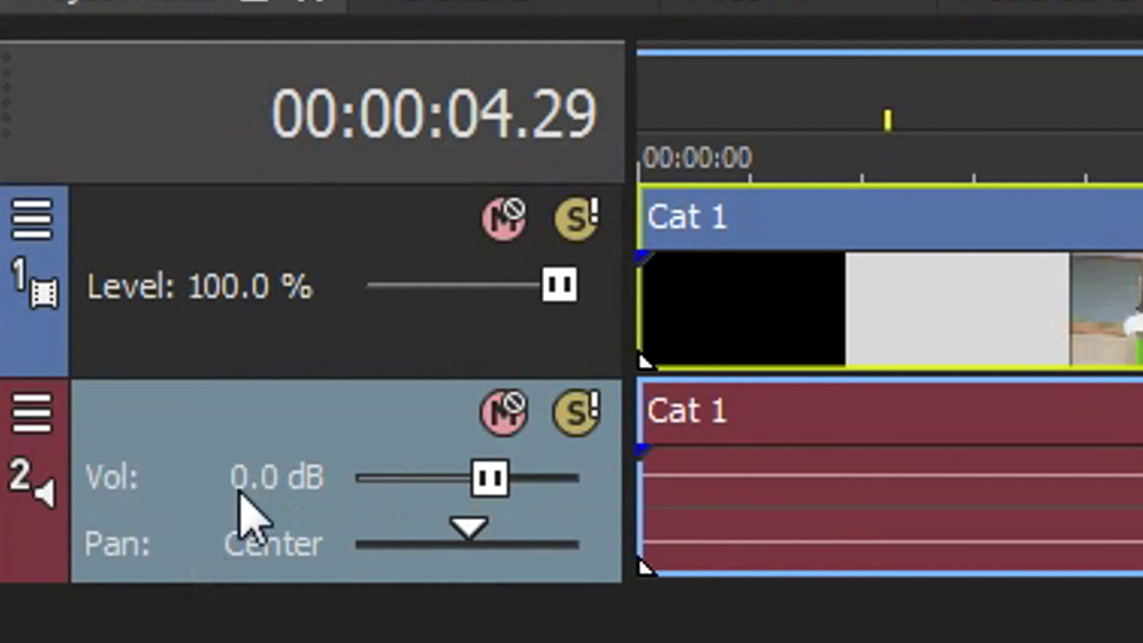
pyautogui.doubleClick(120, 498)
pyautogui.click(208, 423)
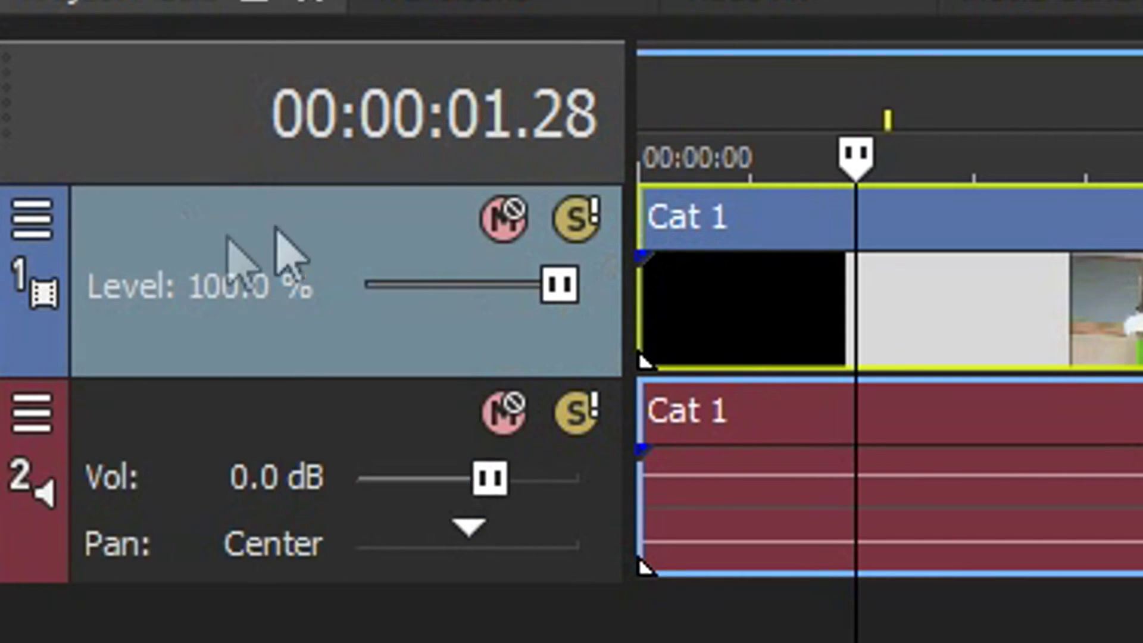
# Step: Try out the Mute and Solo switches on Cat 1's video track
pyautogui.click(503, 219)
pyautogui.click(580, 235)
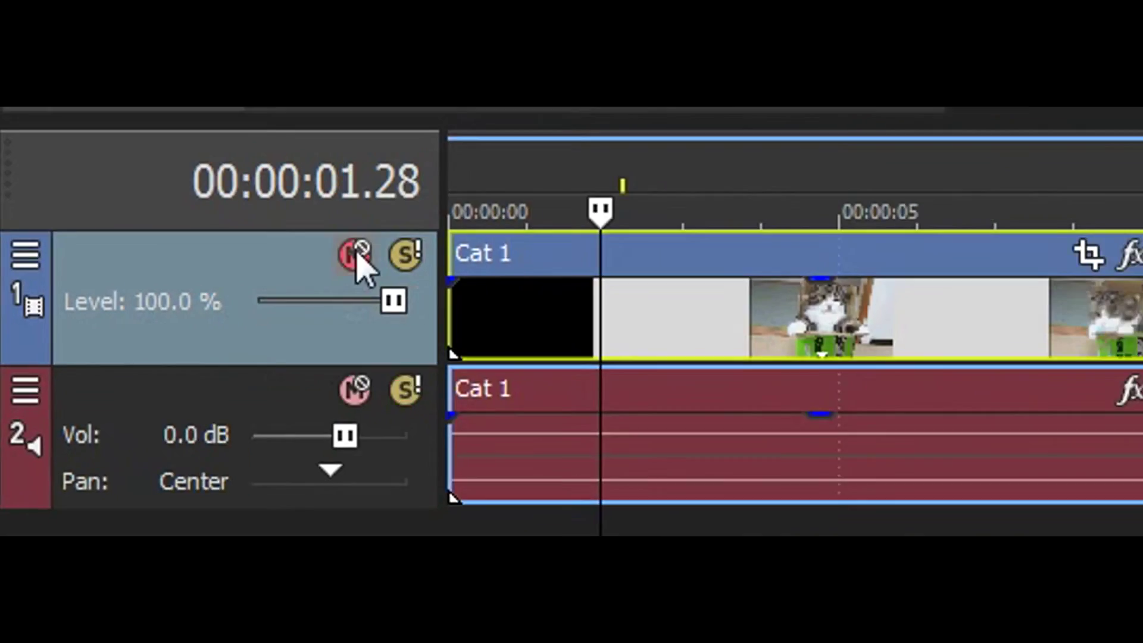
pyautogui.click(356, 254)
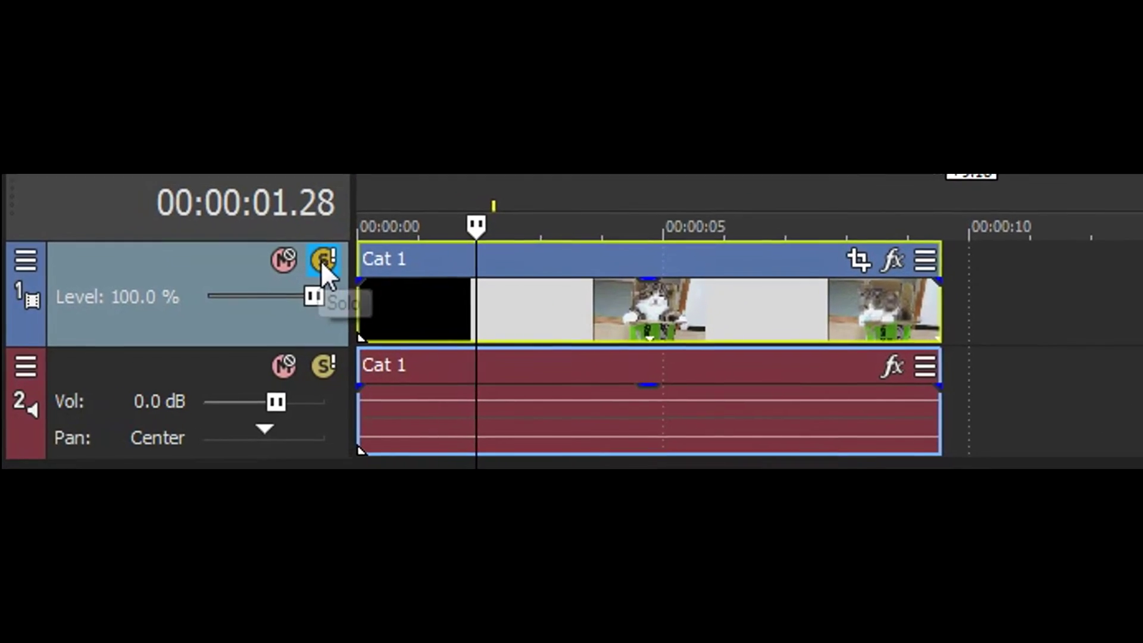
pyautogui.click(300, 269)
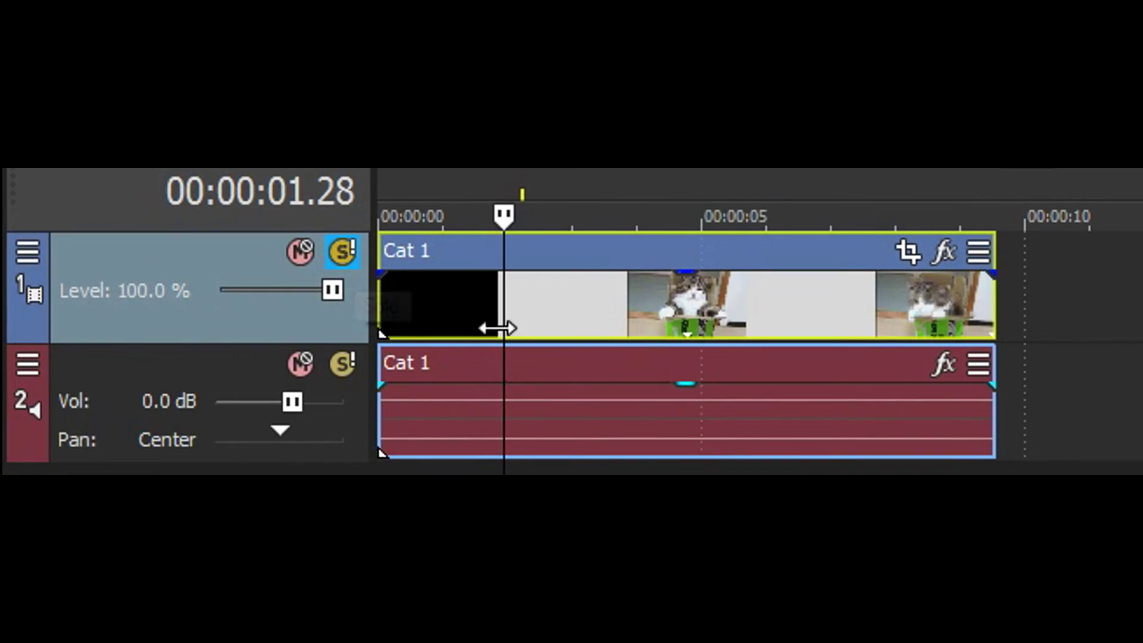
# Step: Place the cursor on Cat 1's audio event and step it back frame by frame to 00:00:01.11
pyautogui.click(521, 300)
pyautogui.click(491, 396)
pyautogui.press('Left')
pyautogui.press('Left')
pyautogui.press('Left')
pyautogui.press('Left')
pyautogui.press('Left')
pyautogui.press('Left')
pyautogui.press('Left')
pyautogui.press('Left')
pyautogui.press('Left')
pyautogui.press('Left')
pyautogui.press('Left')
pyautogui.press('Left')
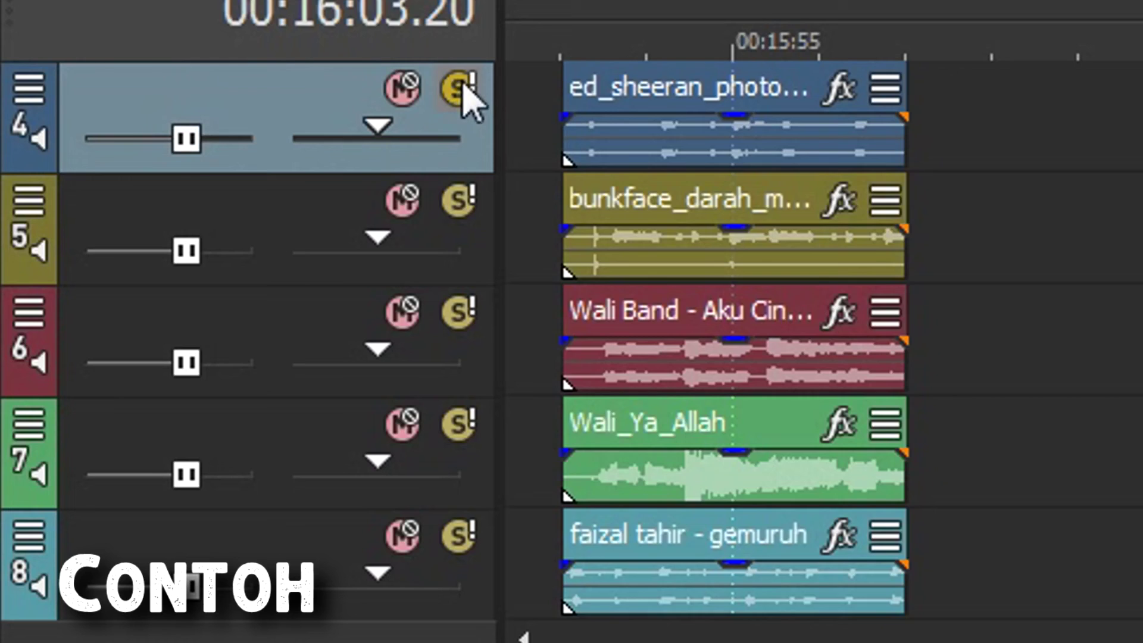
# Step: Solo the ed_sheeran_photo track in the multi-track example and unmute Cat 1's audio track
pyautogui.click(458, 89)
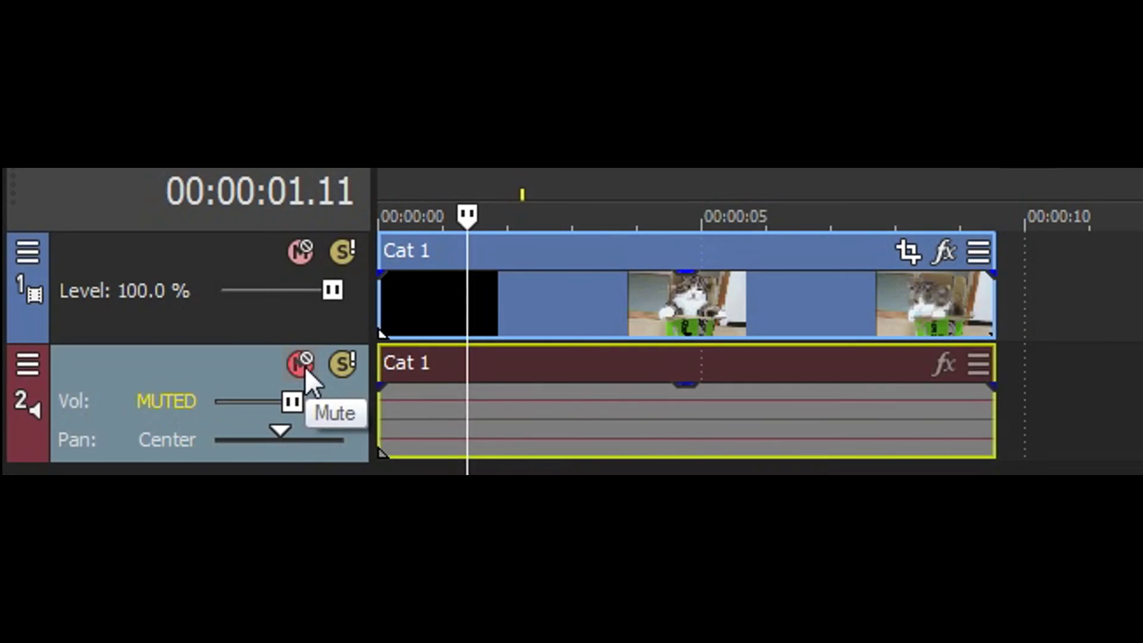
pyautogui.click(303, 365)
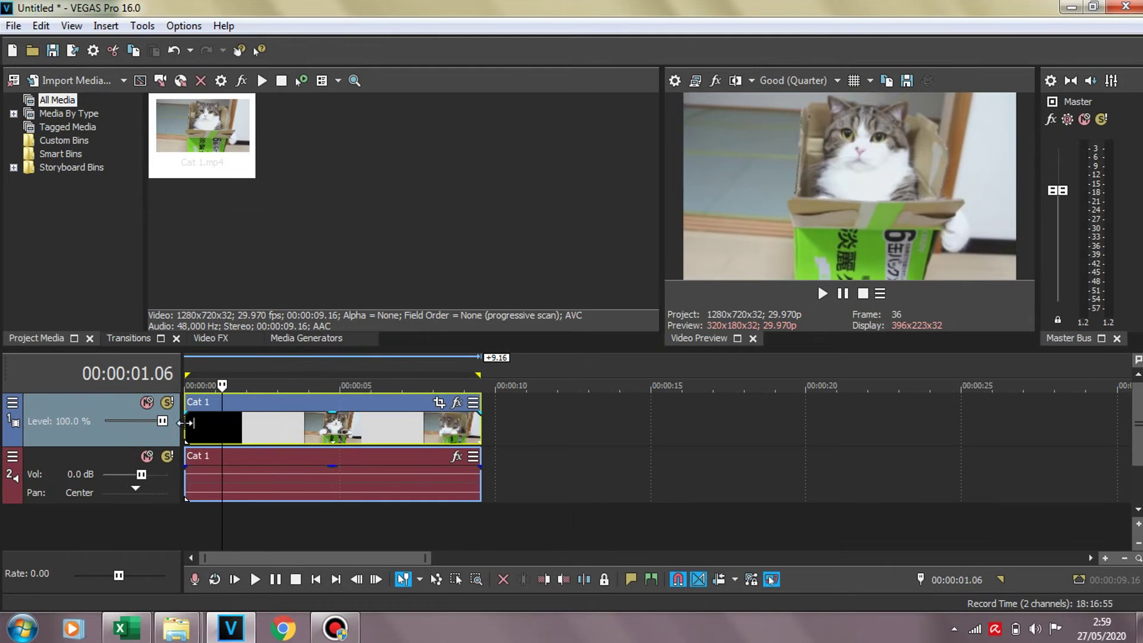
# Step: Play and pause Cat 1 repeatedly from the very start of the timeline
pyautogui.click(186, 423)
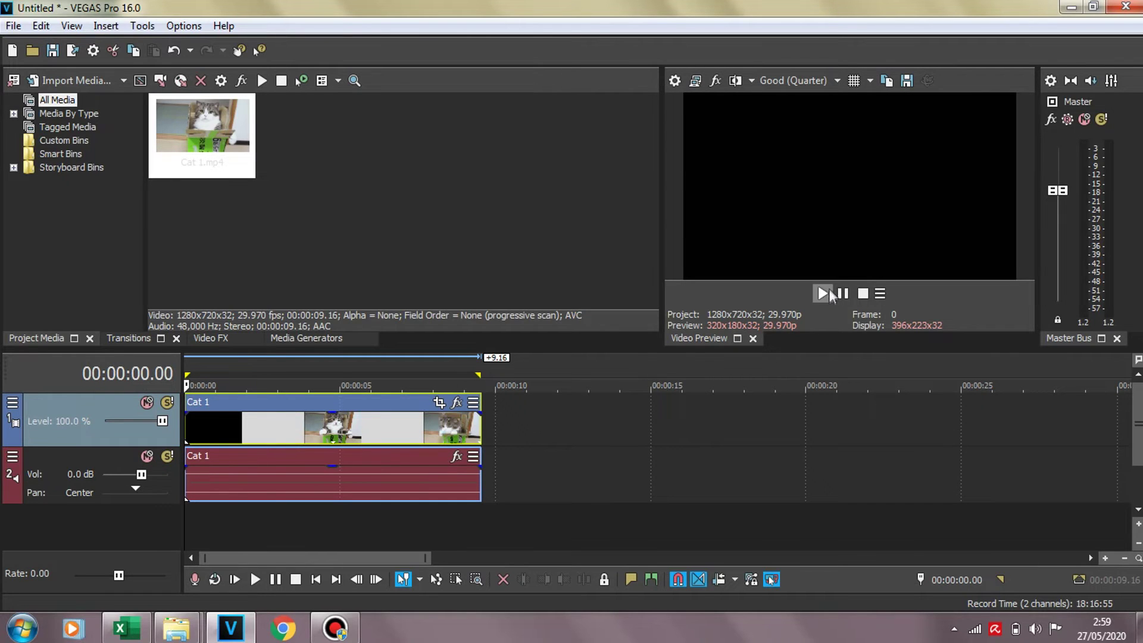
pyautogui.click(830, 290)
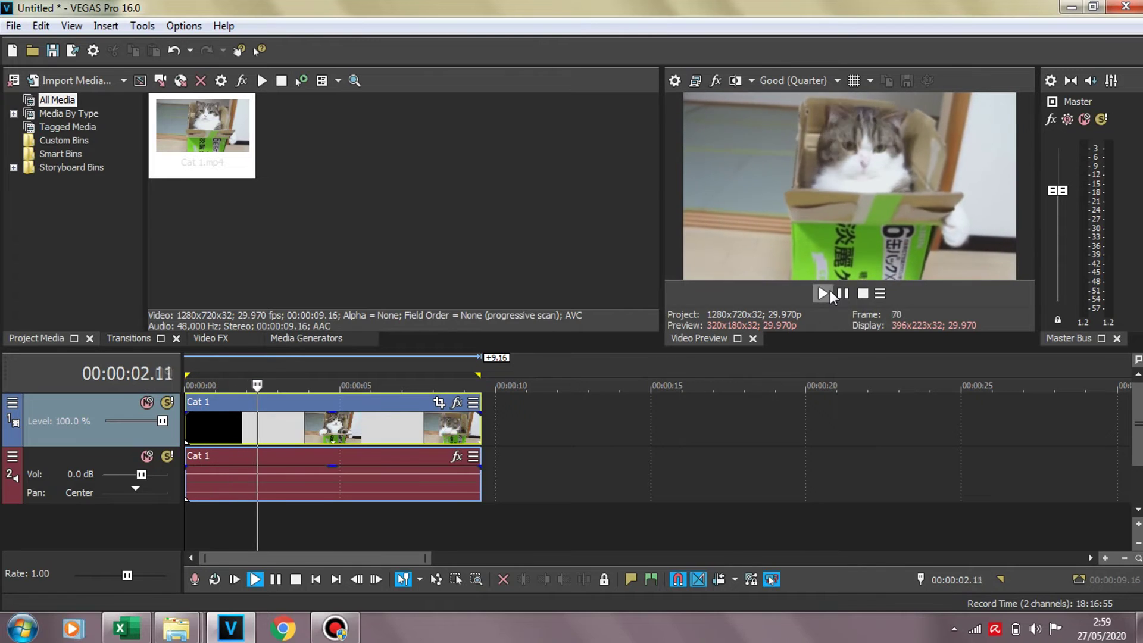
pyautogui.click(859, 297)
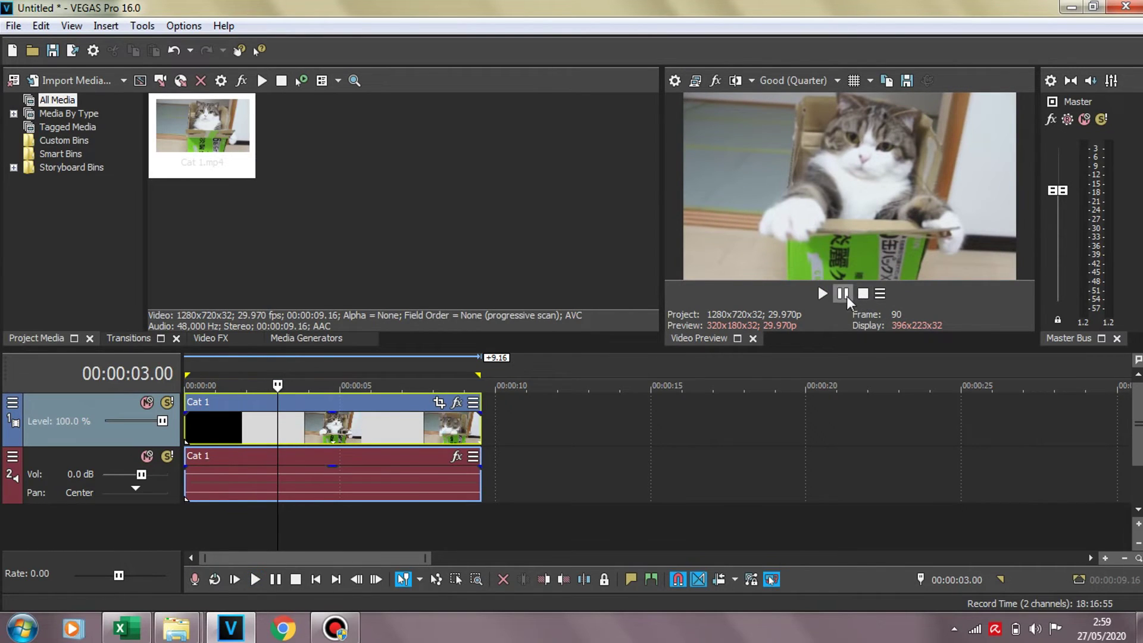
pyautogui.click(193, 422)
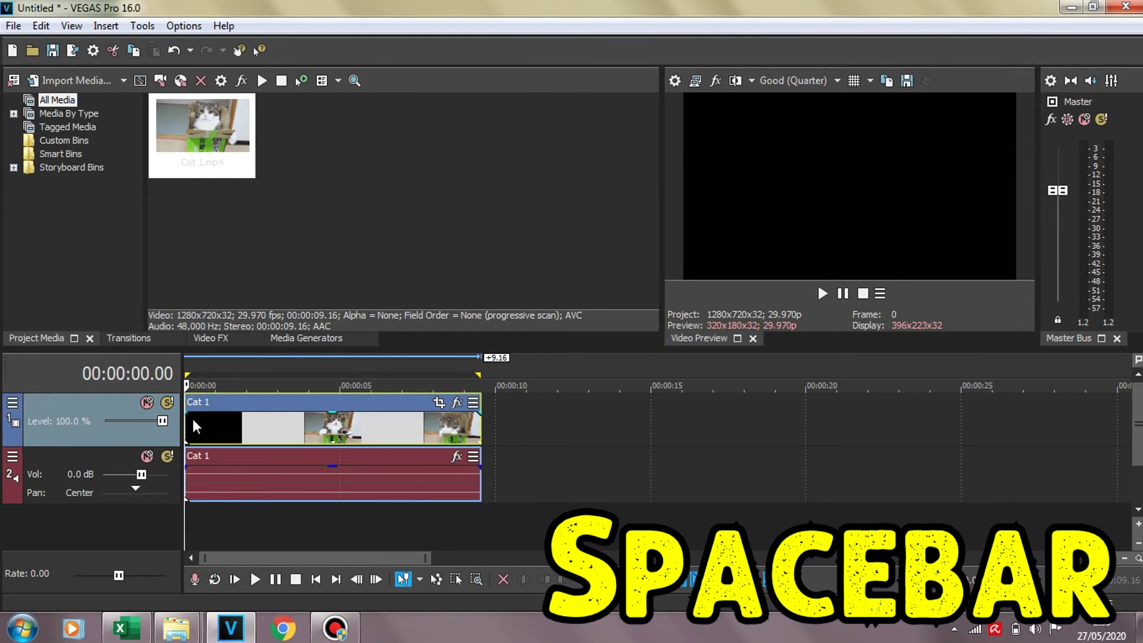
pyautogui.press('space')
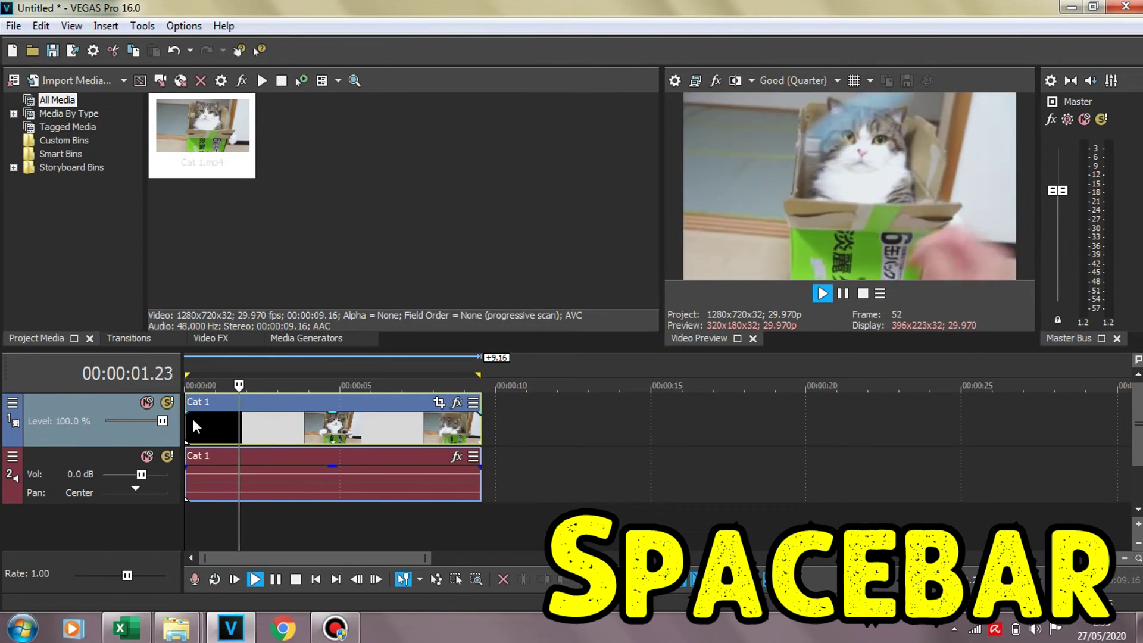
pyautogui.press('space')
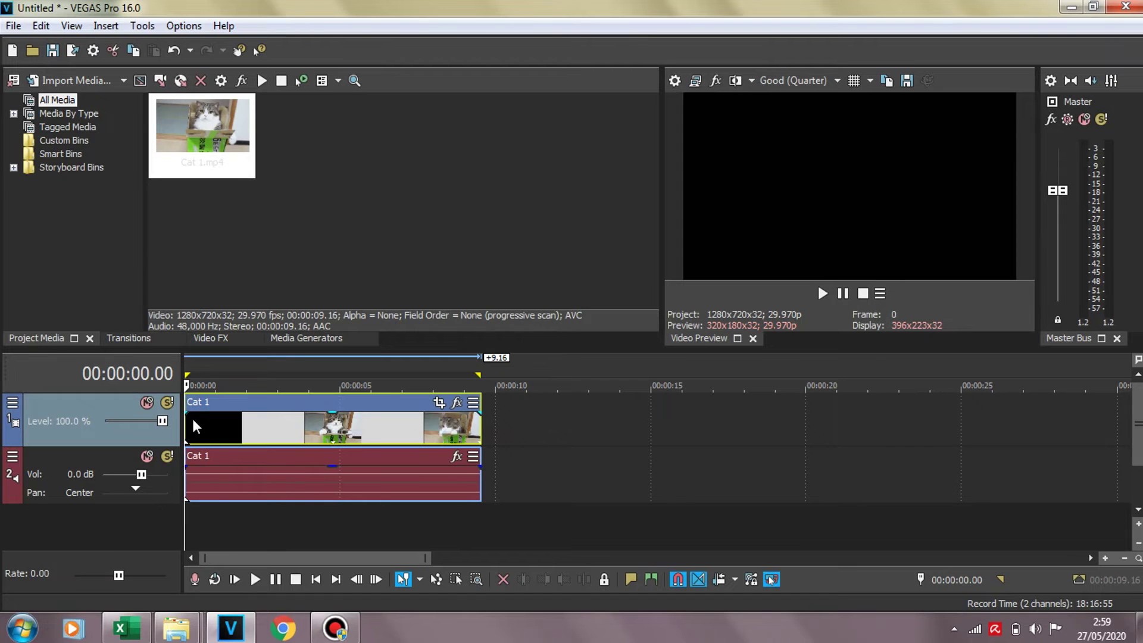
pyautogui.press('space')
# Step: Move the Cat 2 clip earlier to sit just after Cat 1, and play the timeline from before Cat 1
pyautogui.click(544, 434)
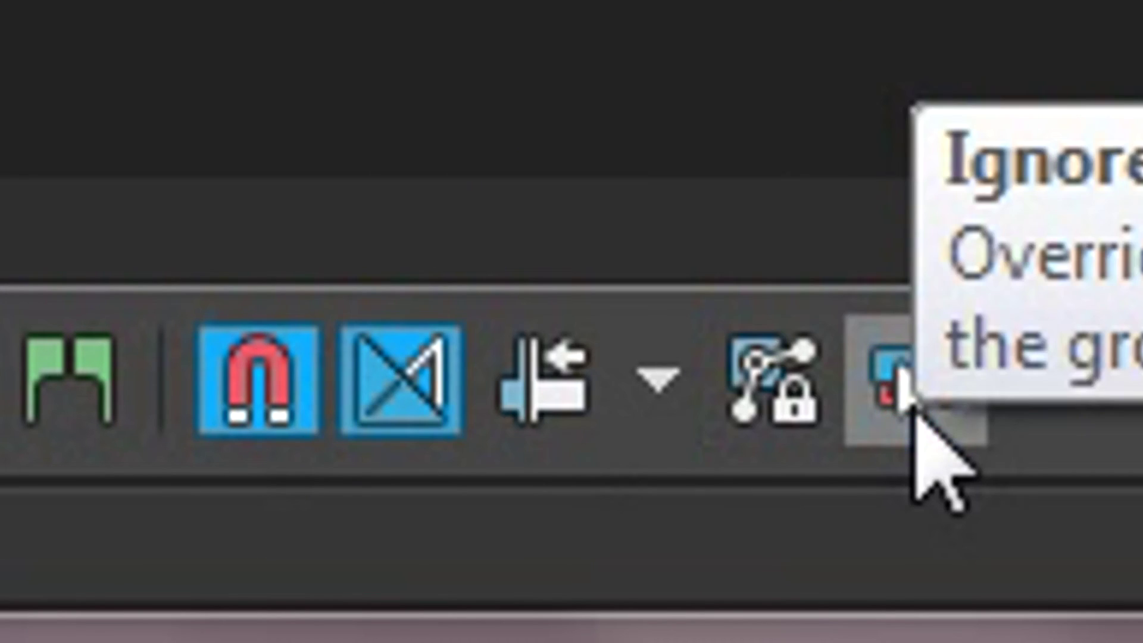
pyautogui.click(900, 372)
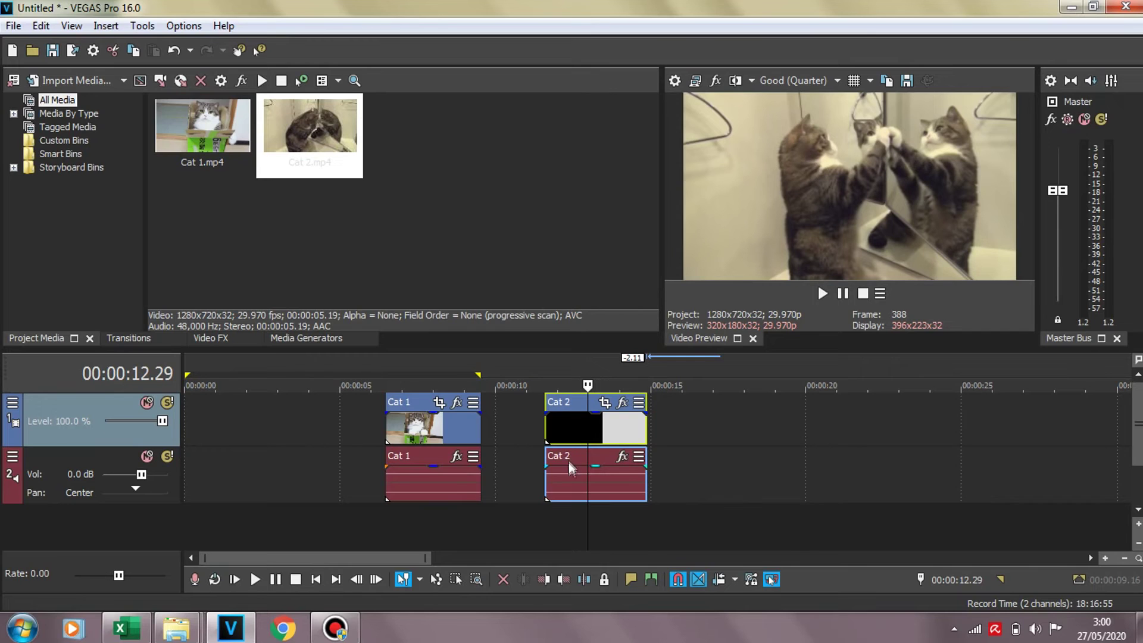
pyautogui.moveTo(568, 459); pyautogui.dragTo(510, 430)
pyautogui.click(374, 434)
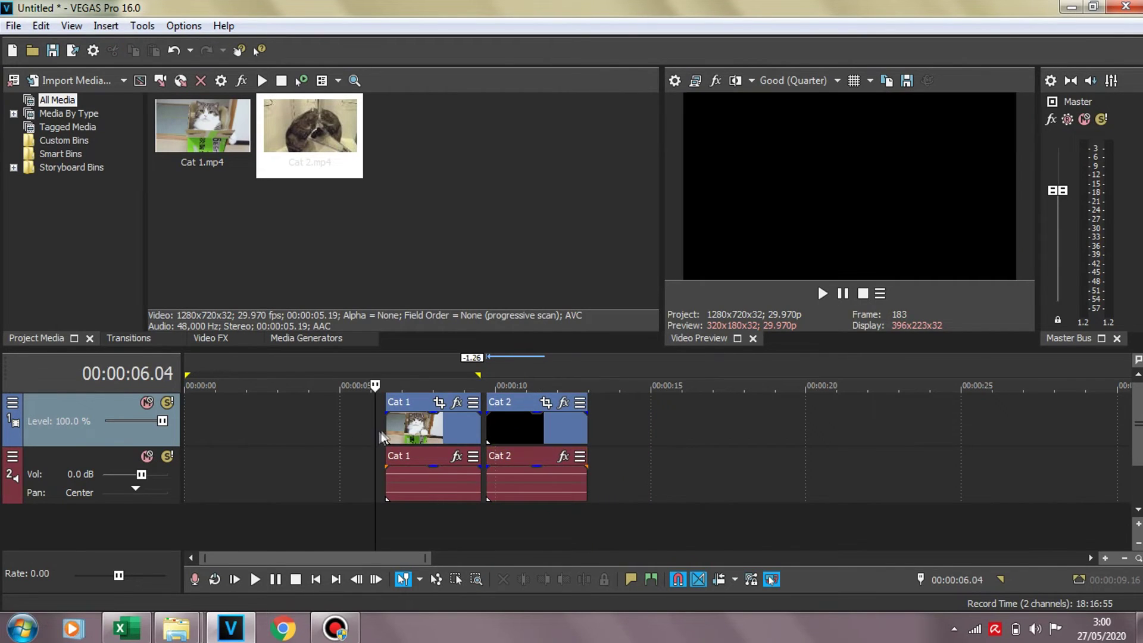
pyautogui.press('space')
# Step: Delete the audio track beneath the cat clips and select the Cat 1 video event
pyautogui.click(680, 585)
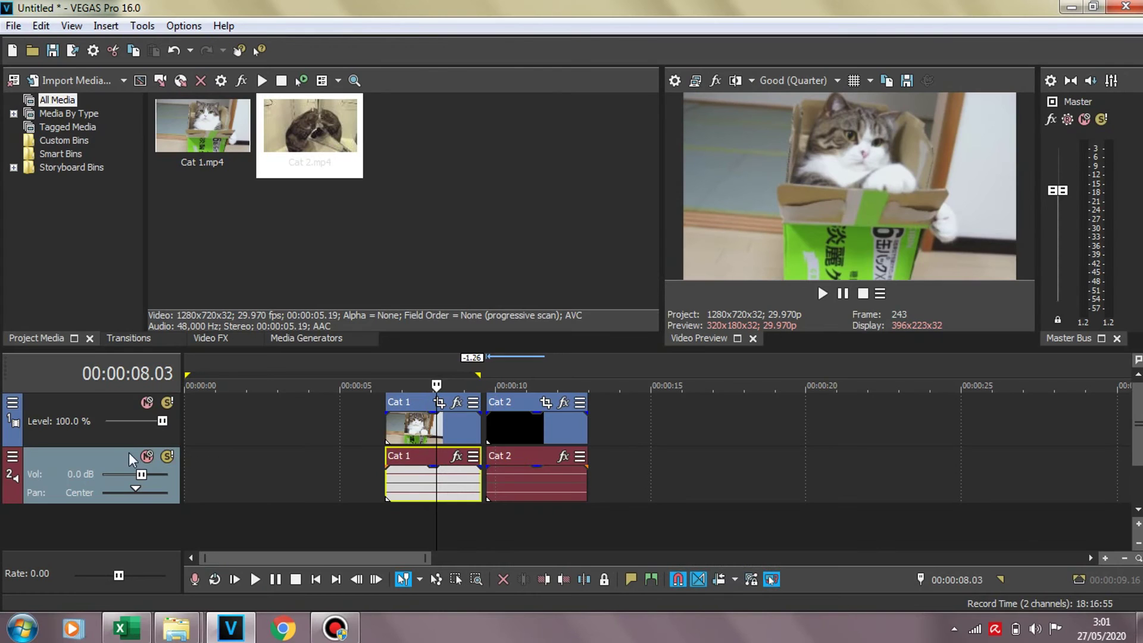
pyautogui.press('Delete')
pyautogui.click(455, 424)
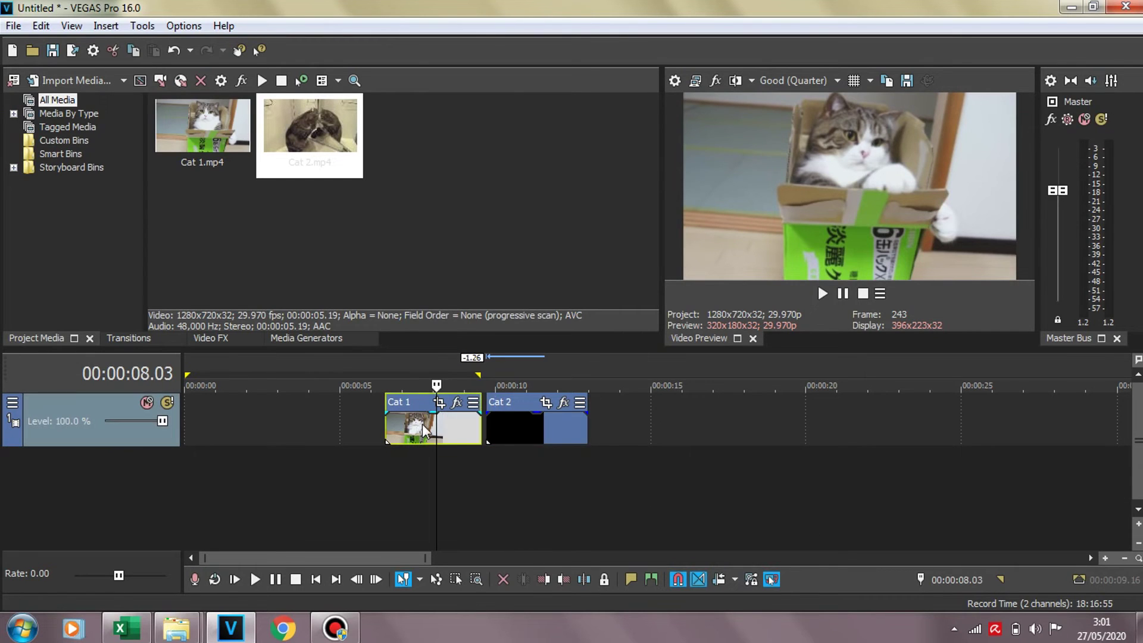
pyautogui.click(510, 428)
pyautogui.click(441, 428)
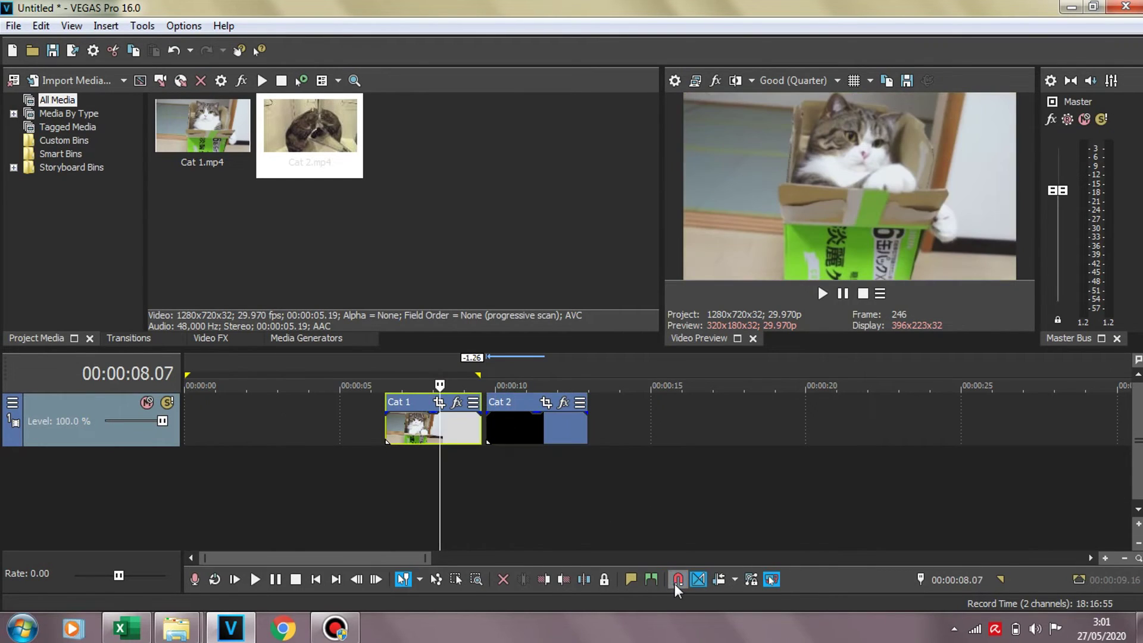
# Step: Disable snapping and move Cat 1 freely back and forth in front of Cat 2
pyautogui.click(678, 579)
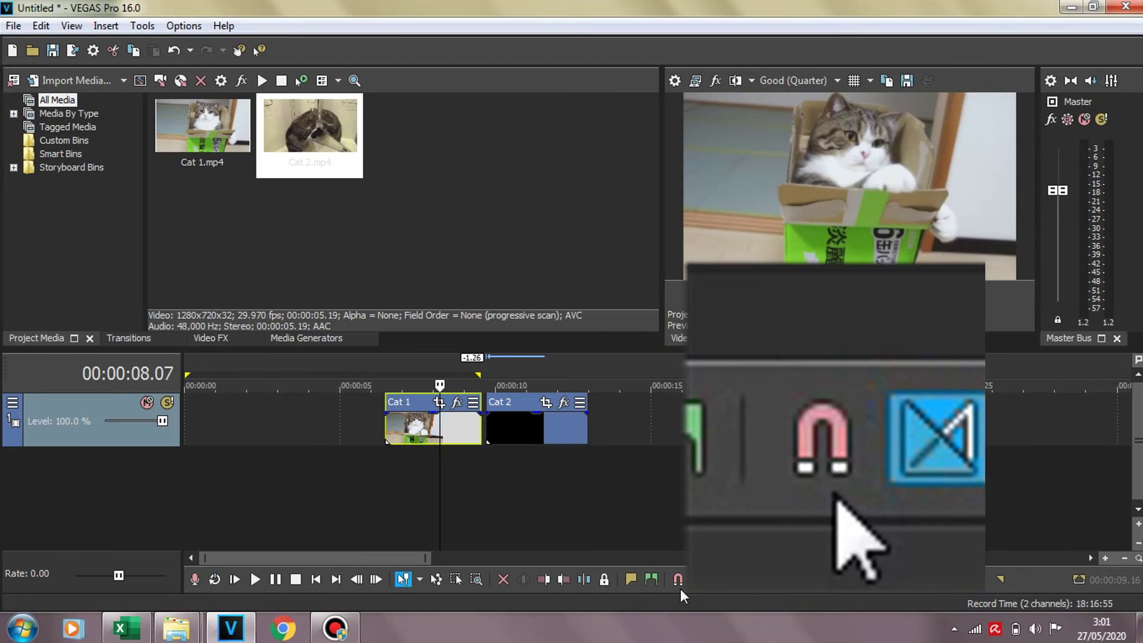
pyautogui.moveTo(360, 429); pyautogui.dragTo(412, 431)
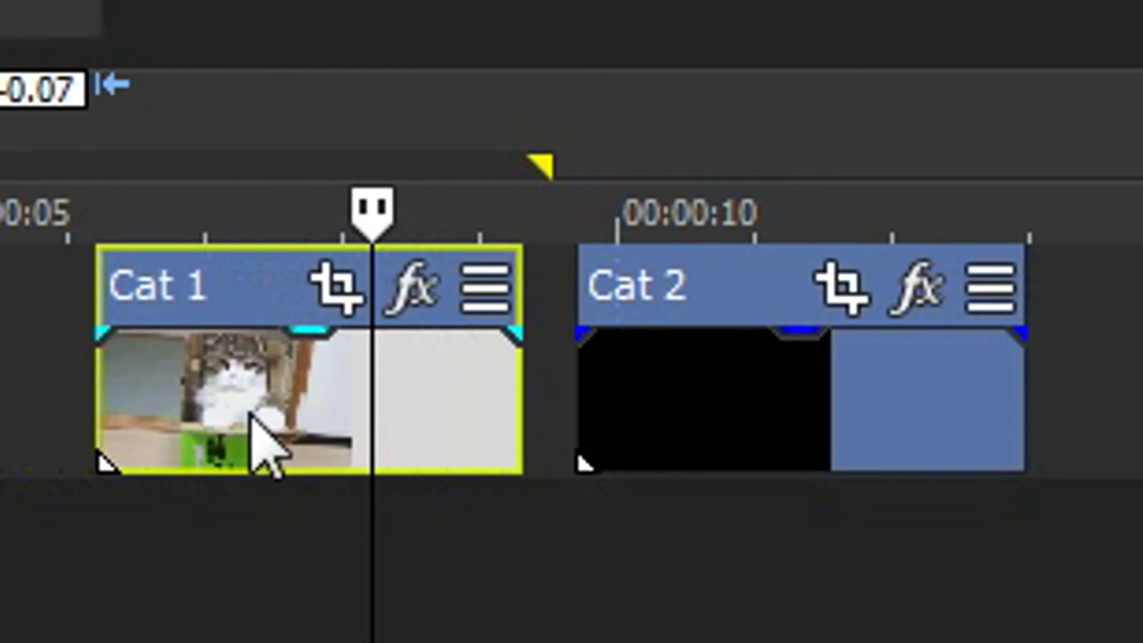
pyautogui.moveTo(251, 414); pyautogui.dragTo(205, 395)
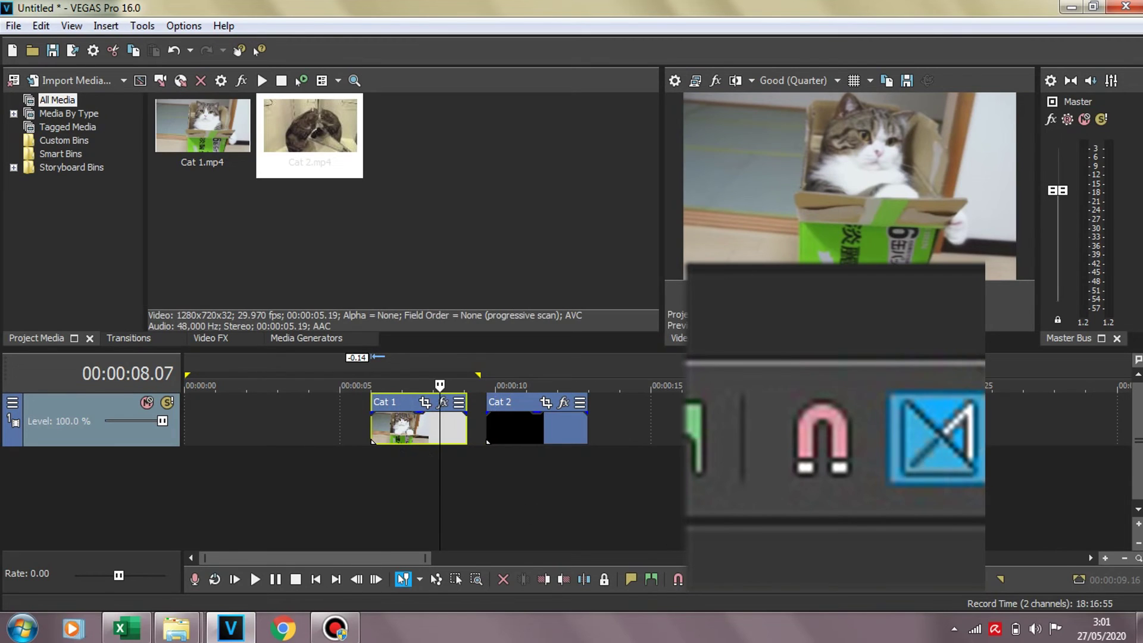
# Step: Re-enable snapping and move Cat 1 so its end snaps to the start of Cat 2
pyautogui.click(678, 579)
pyautogui.moveTo(397, 428)
pyautogui.mouseDown()
pyautogui.moveTo(362, 423)
pyautogui.moveTo(407, 426)
pyautogui.mouseUp()
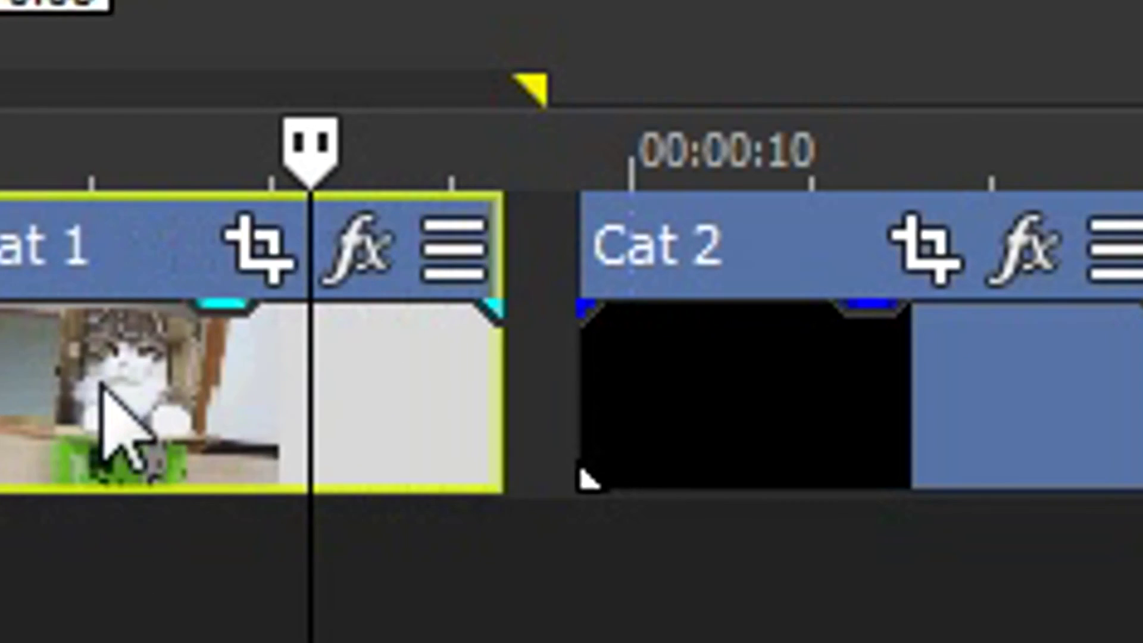
pyautogui.moveTo(102, 384); pyautogui.dragTo(187, 410)
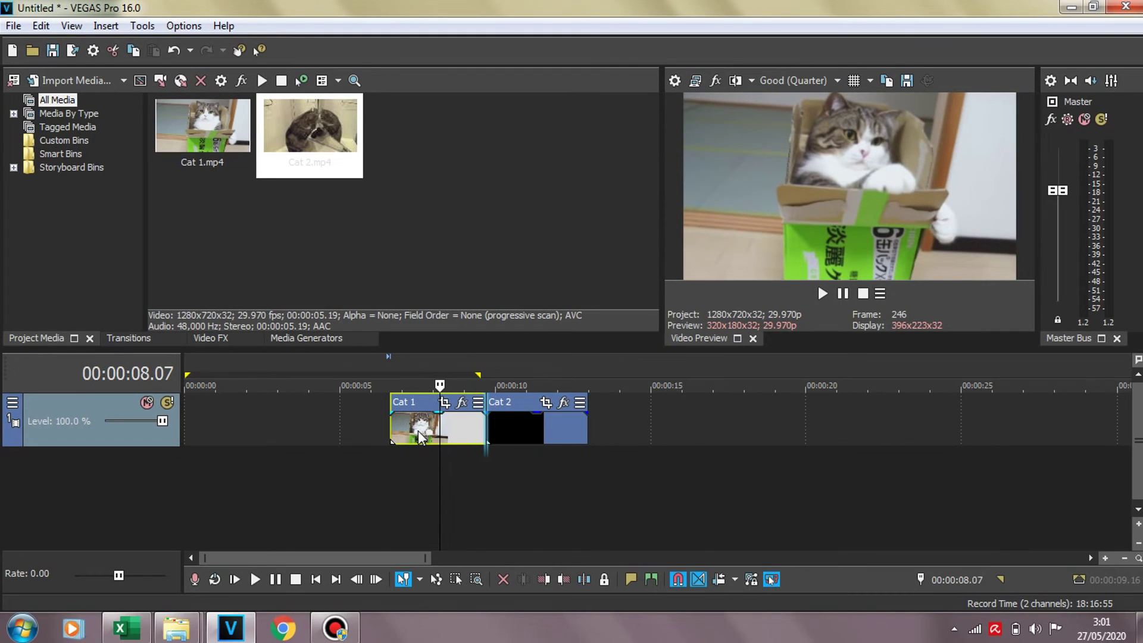
pyautogui.moveTo(417, 430); pyautogui.dragTo(416, 430)
pyautogui.moveTo(485, 427); pyautogui.dragTo(449, 433)
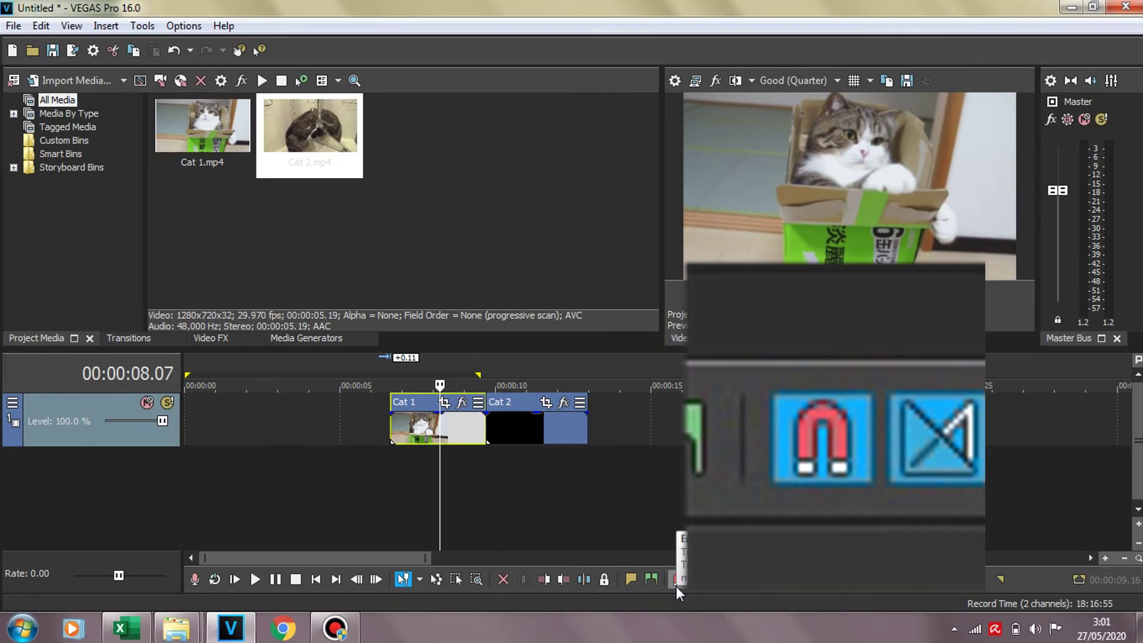
pyautogui.click(678, 583)
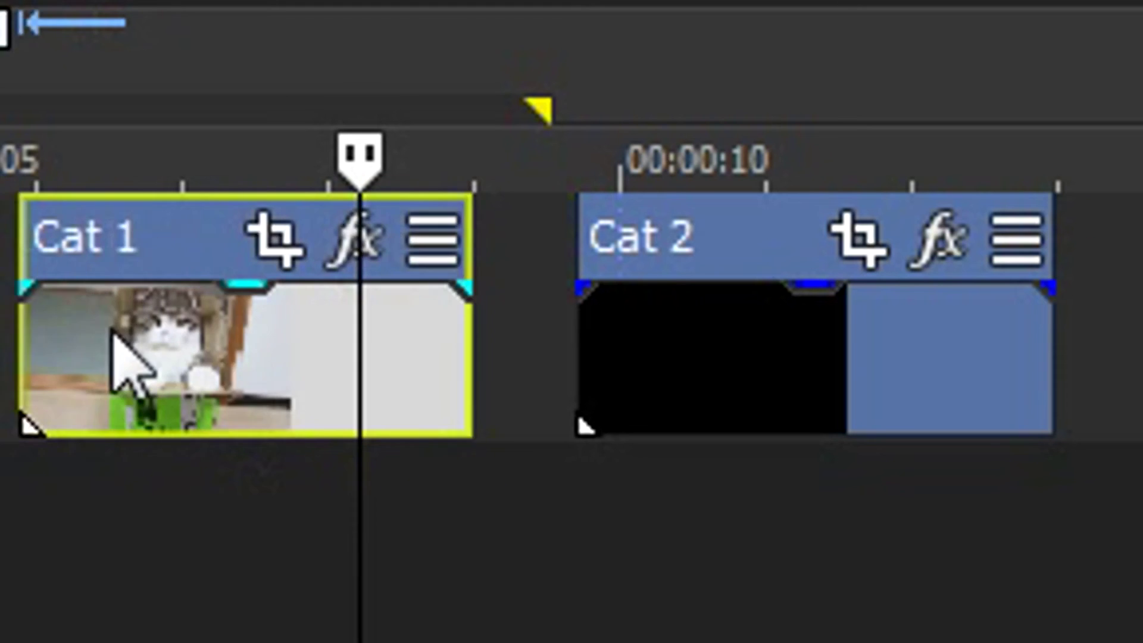
# Step: Overlap Cat 1 onto Cat 2 by about 1 second without automatic crossfades and play across the overlap
pyautogui.moveTo(113, 332); pyautogui.dragTo(354, 344)
pyautogui.click(651, 357)
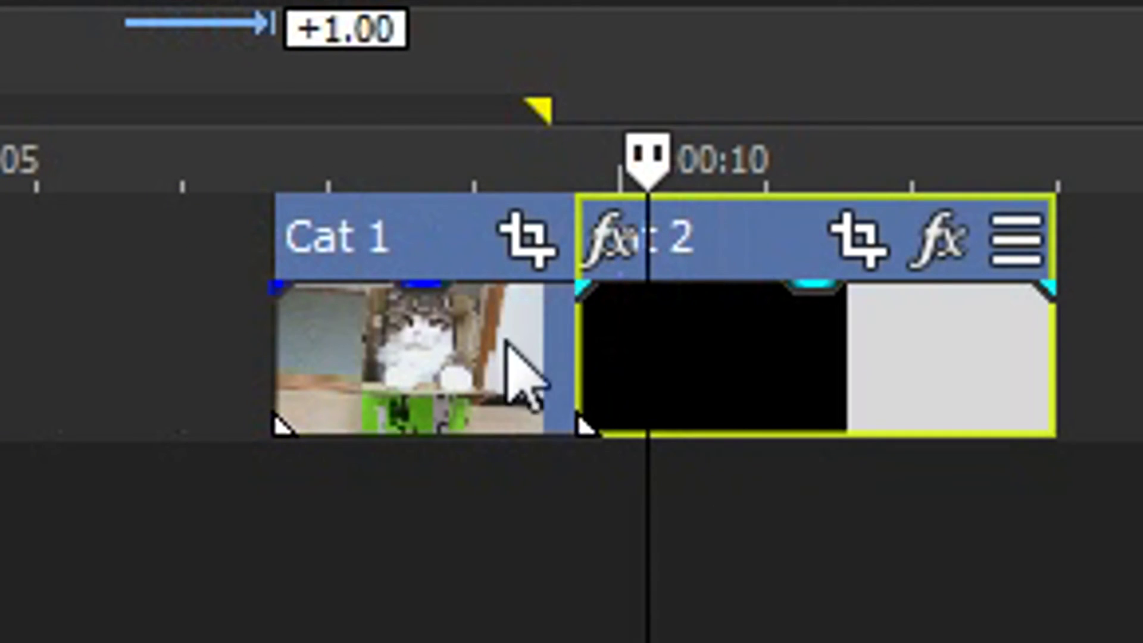
pyautogui.click(498, 363)
pyautogui.click(328, 336)
pyautogui.press('space')
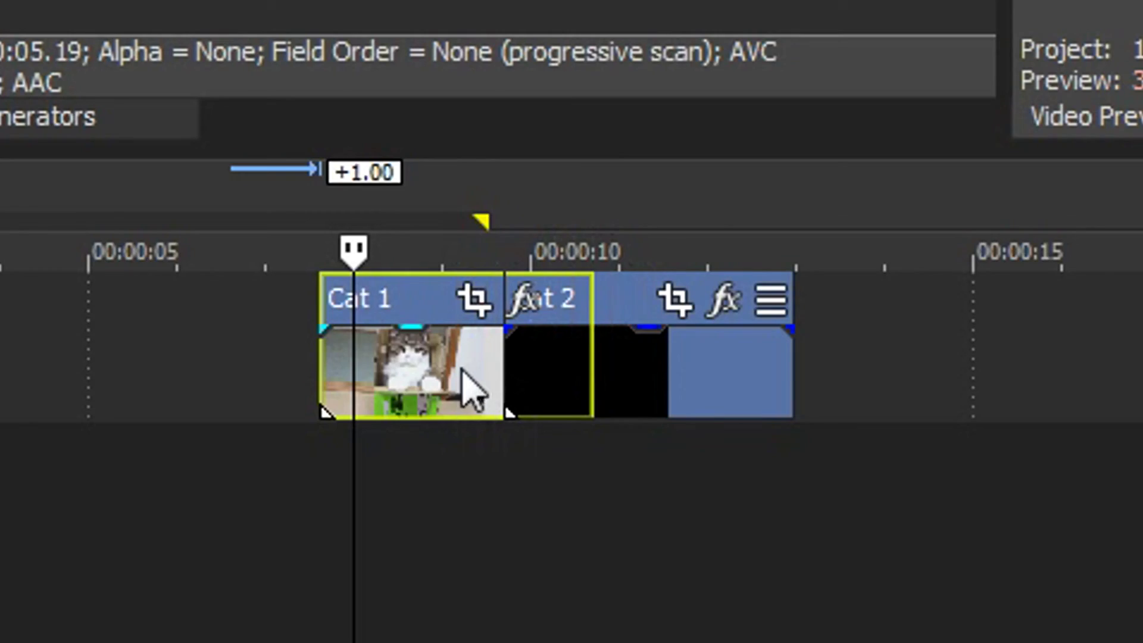
# Step: Enable automatic crossfades, then separate and re-overlap Cat 1 with Cat 2 to create a crossfade of about 1 second
pyautogui.moveTo(462, 367); pyautogui.dragTo(365, 396)
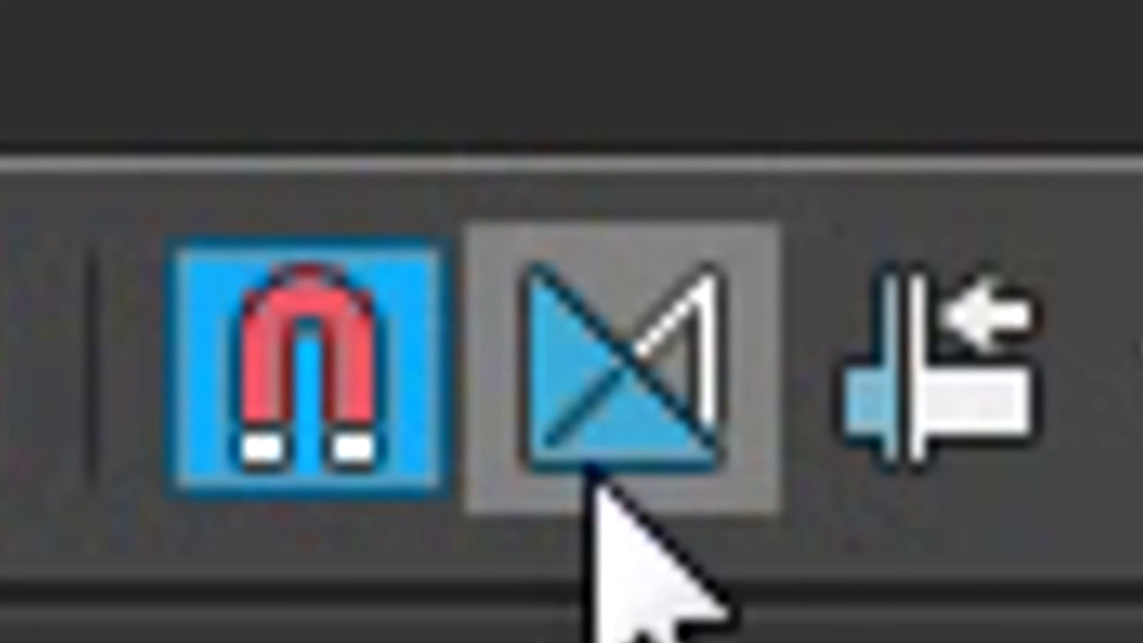
pyautogui.click(586, 471)
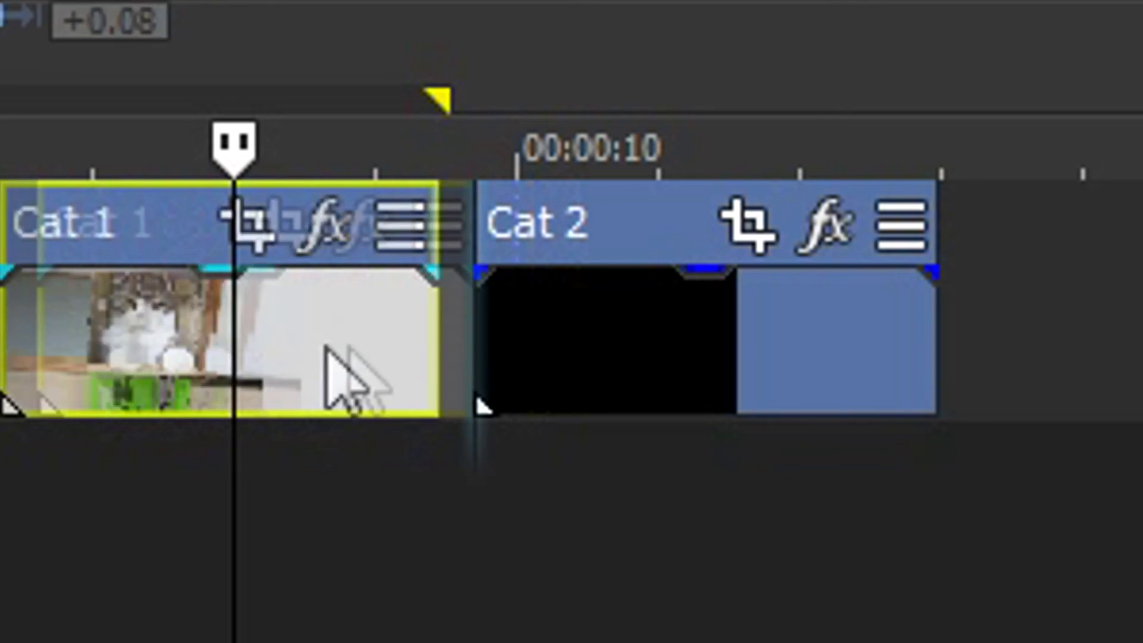
pyautogui.moveTo(327, 349); pyautogui.dragTo(484, 363)
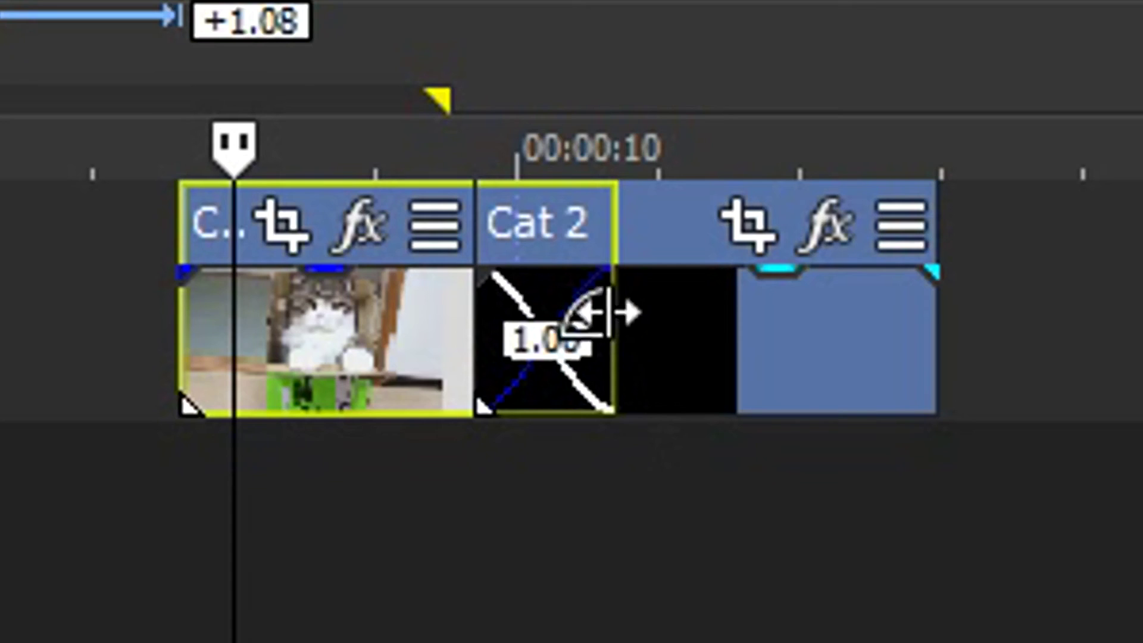
pyautogui.press('space')
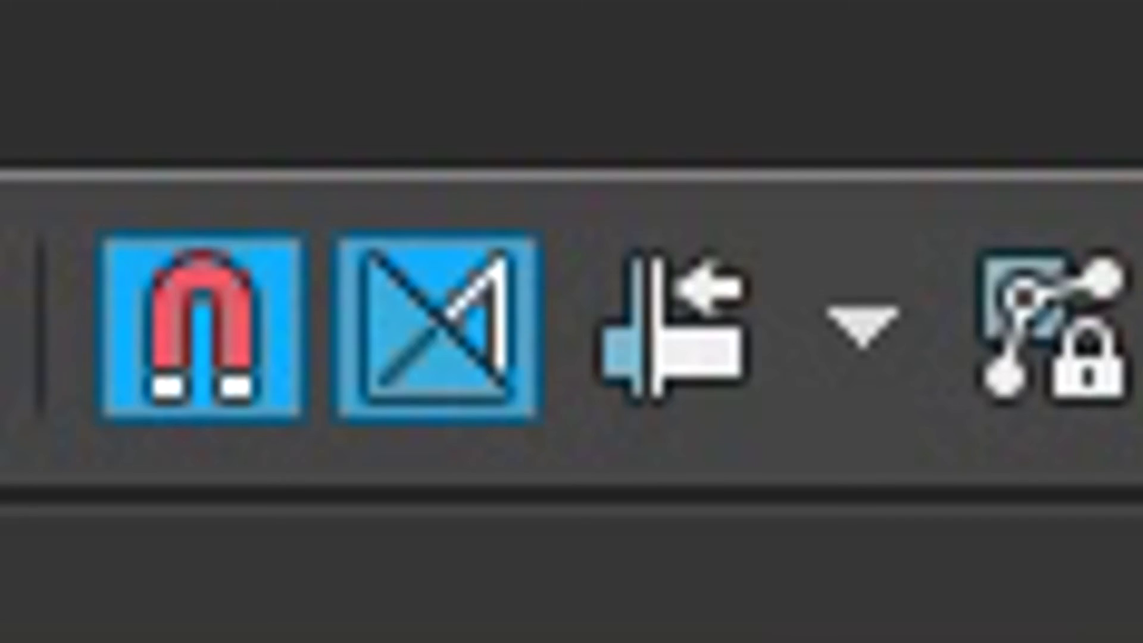
pyautogui.click(393, 411)
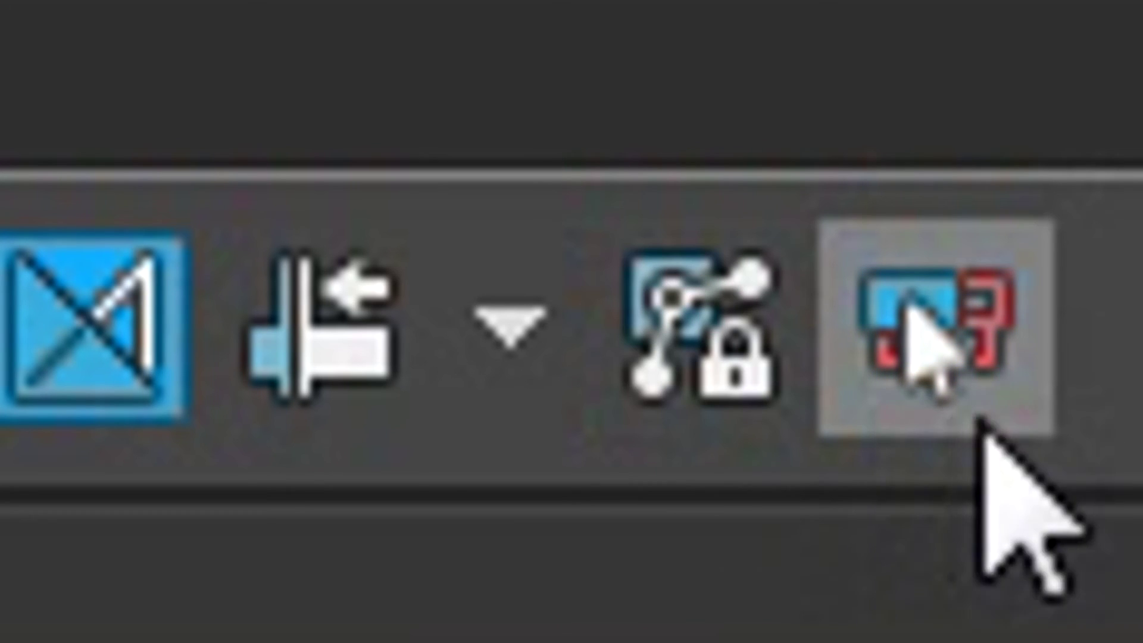
# Step: Delete Cat 1's video and audio events together with event grouping respected, and undo the deletion
pyautogui.click(916, 324)
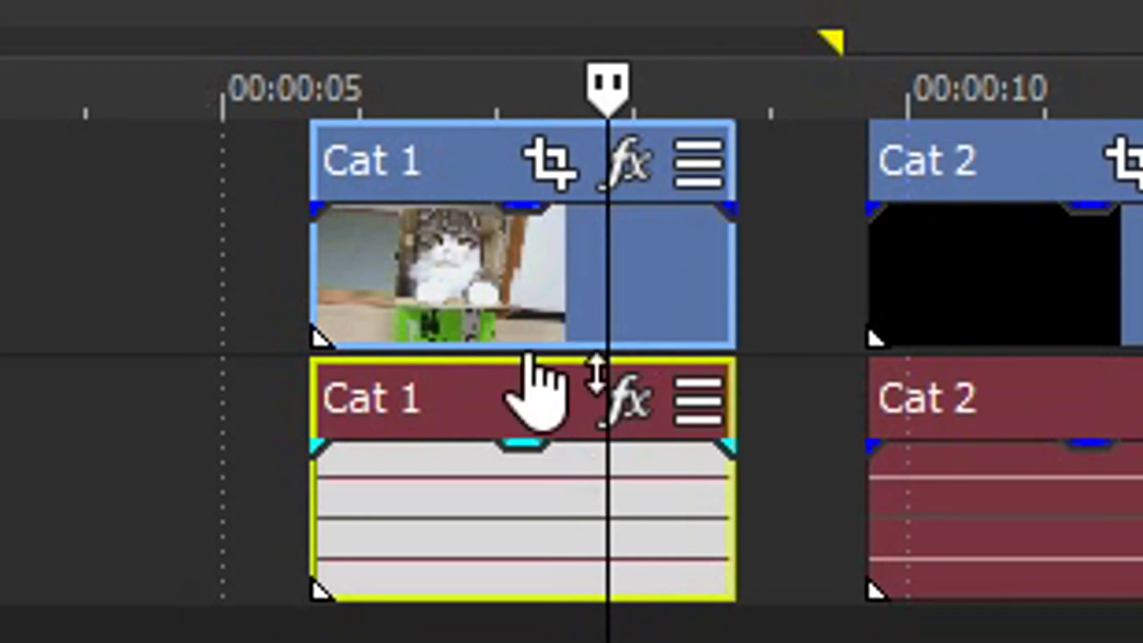
pyautogui.click(490, 241)
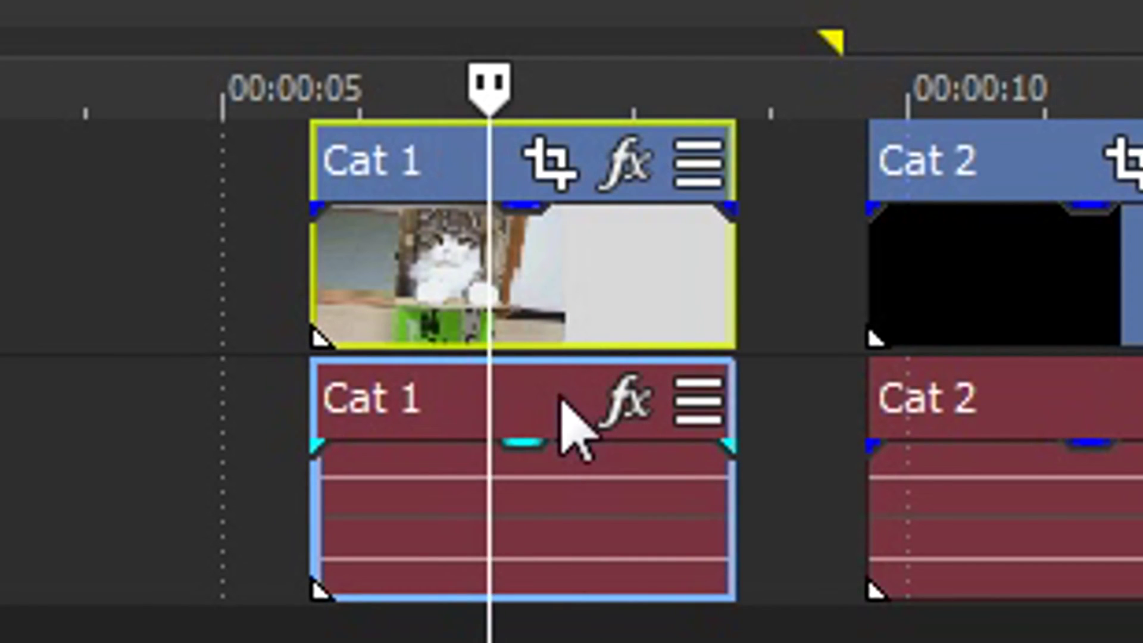
pyautogui.click(435, 510)
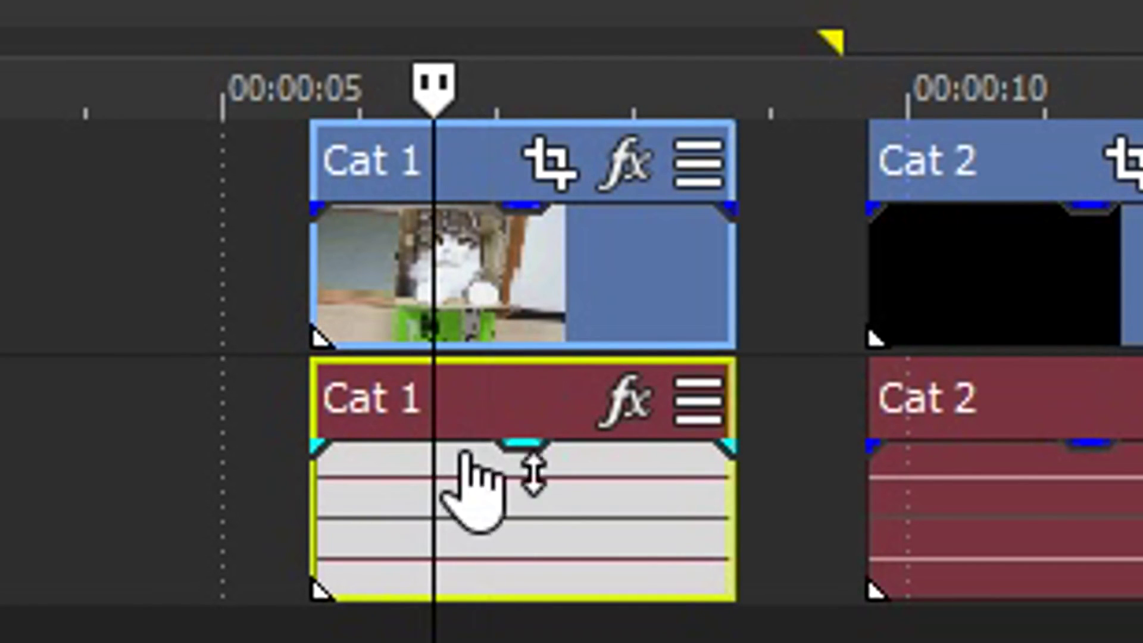
pyautogui.click(489, 517)
pyautogui.press('Delete')
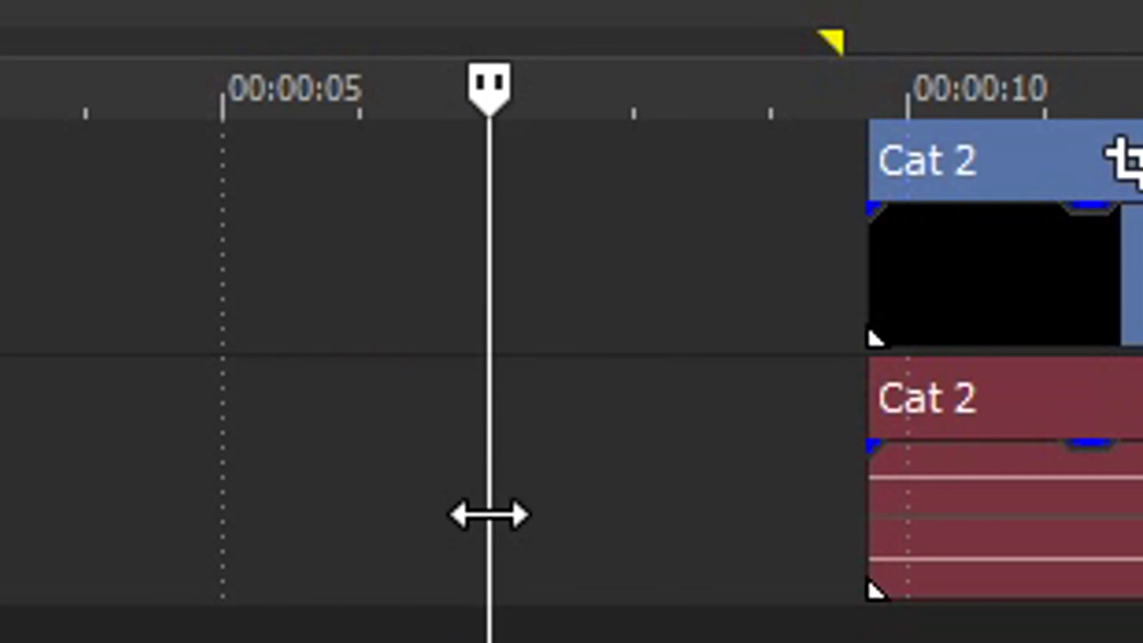
pyautogui.hotkey('ctrl', 'z')
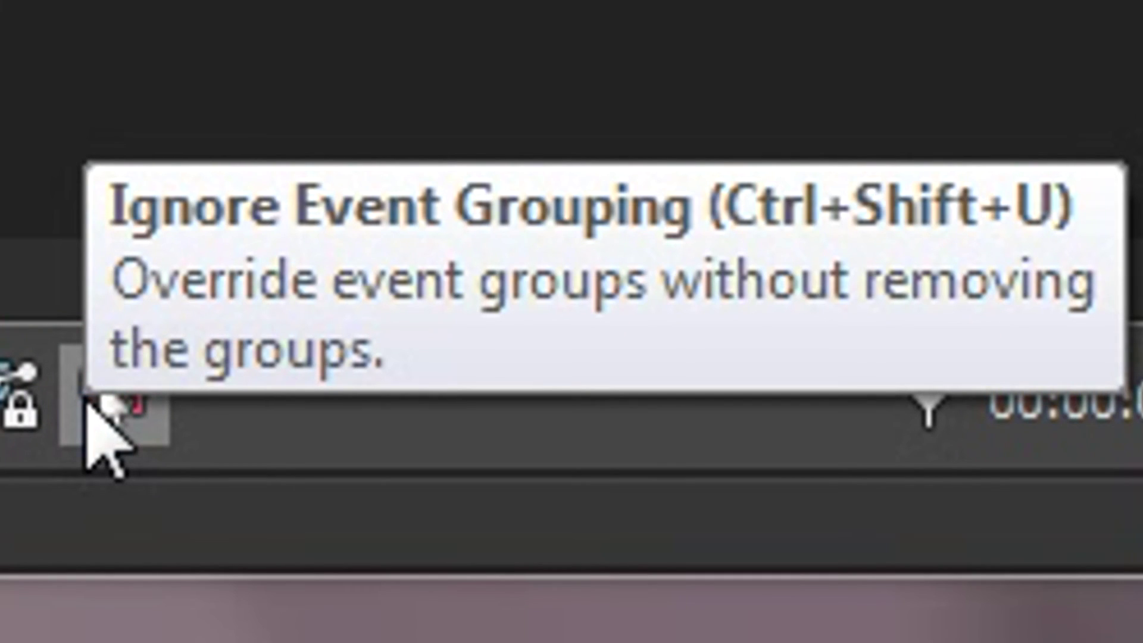
# Step: Ignore event grouping to delete only Cat 1's audio event, and undo the deletion
pyautogui.click(95, 398)
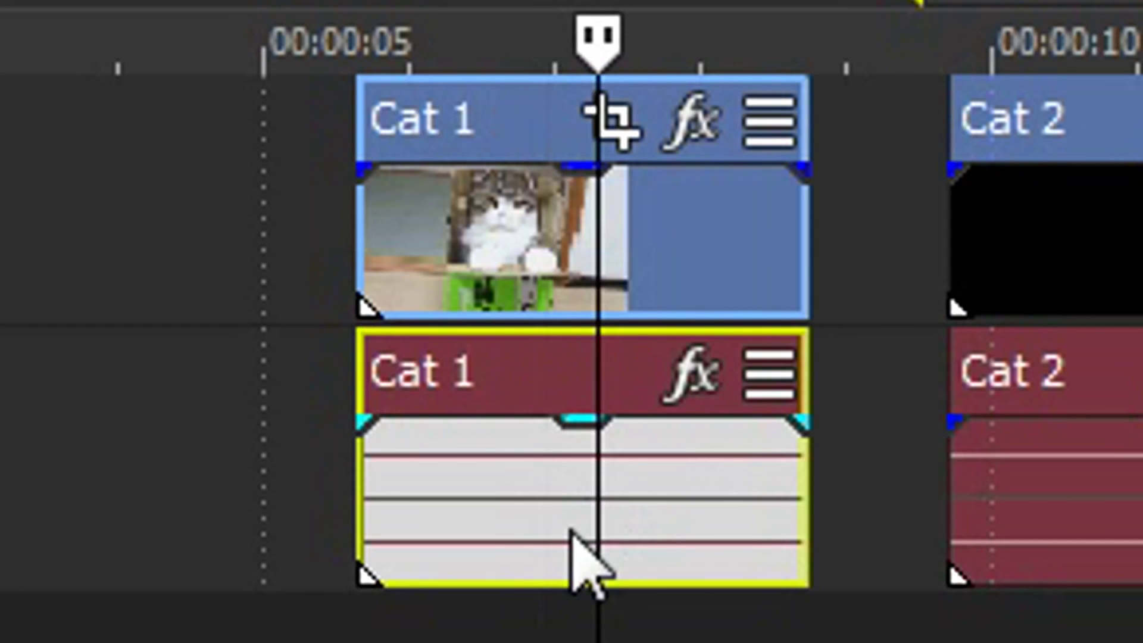
pyautogui.press('Delete')
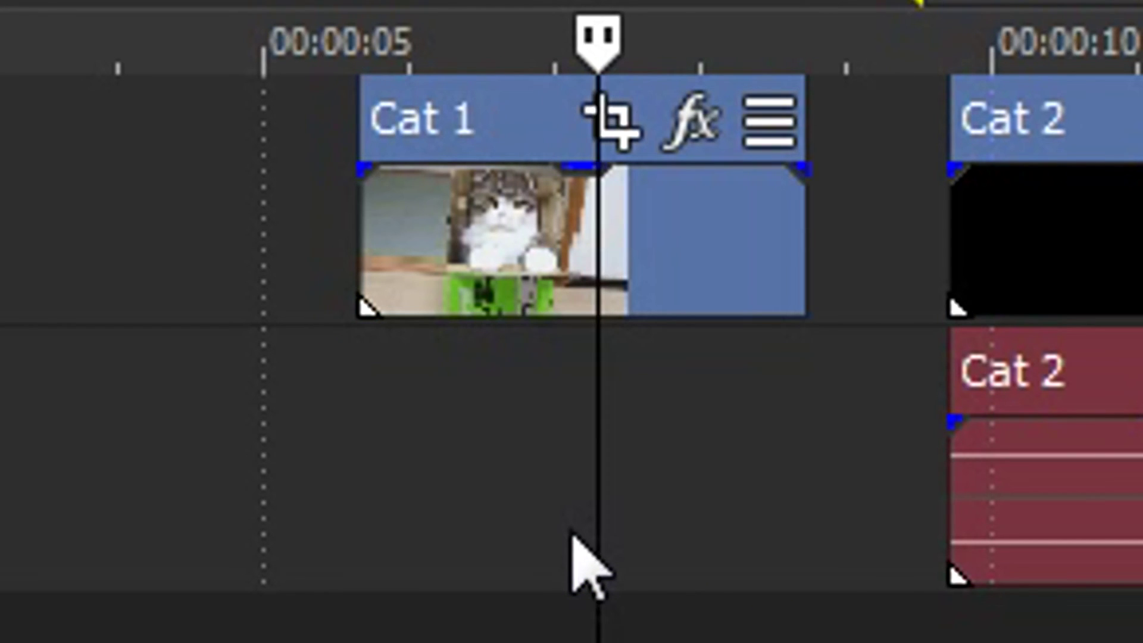
pyautogui.click(556, 288)
pyautogui.hotkey('ctrl', 'z')
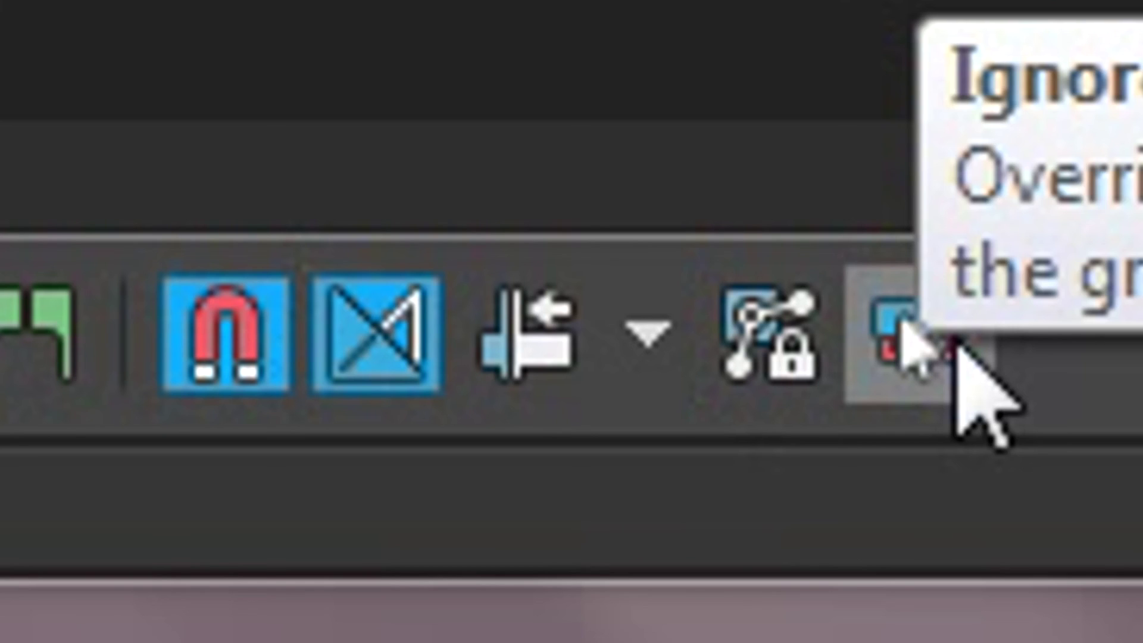
# Step: Enable Ignore Event Grouping and select the Cat 2 video event with the cursor placed at 00:00:10.25
pyautogui.click(901, 324)
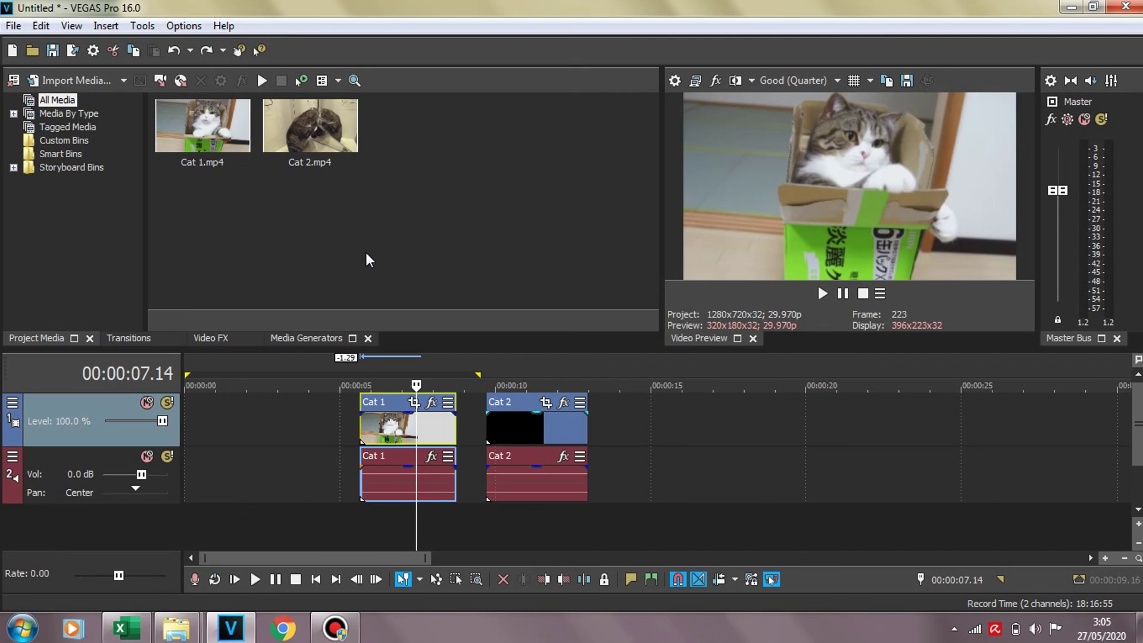
pyautogui.click(594, 508)
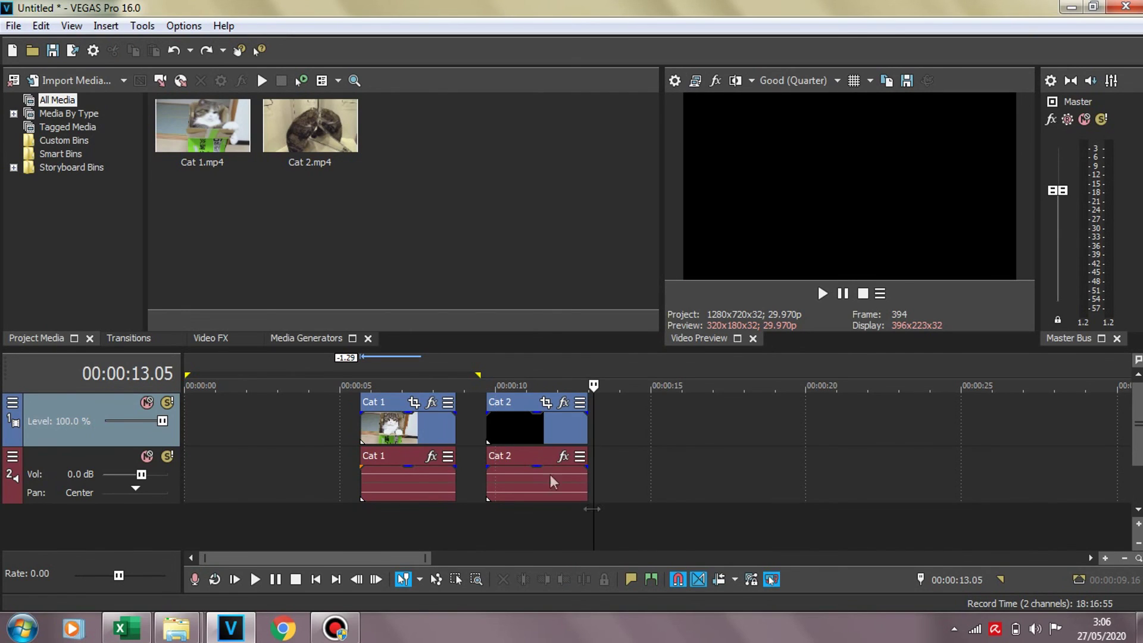
pyautogui.click(515, 436)
pyautogui.click(522, 431)
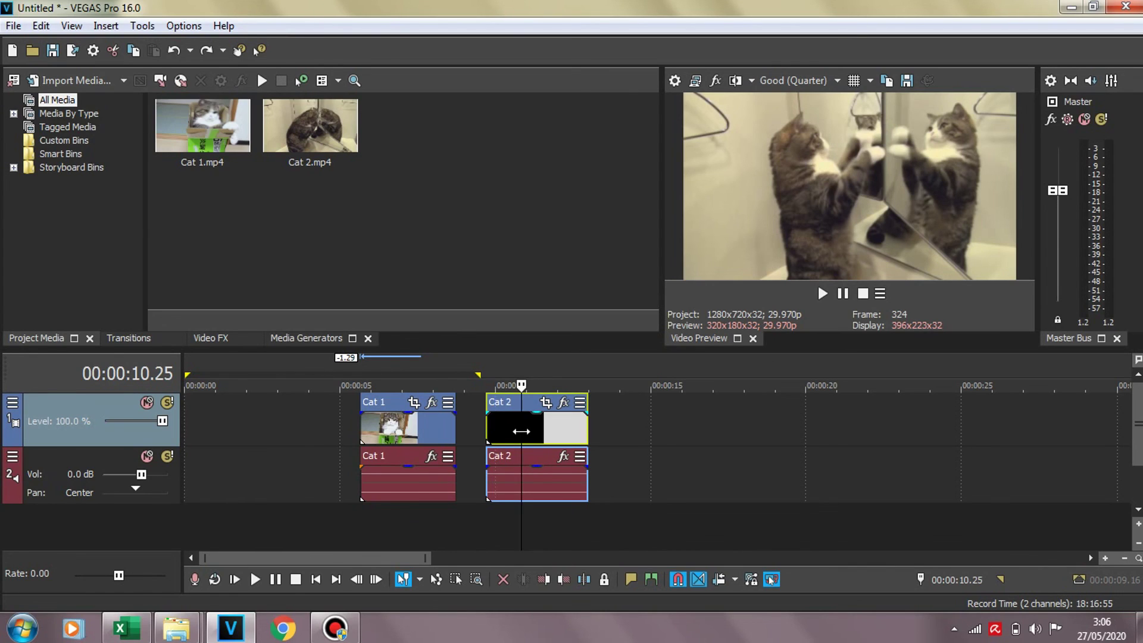
pyautogui.click(401, 243)
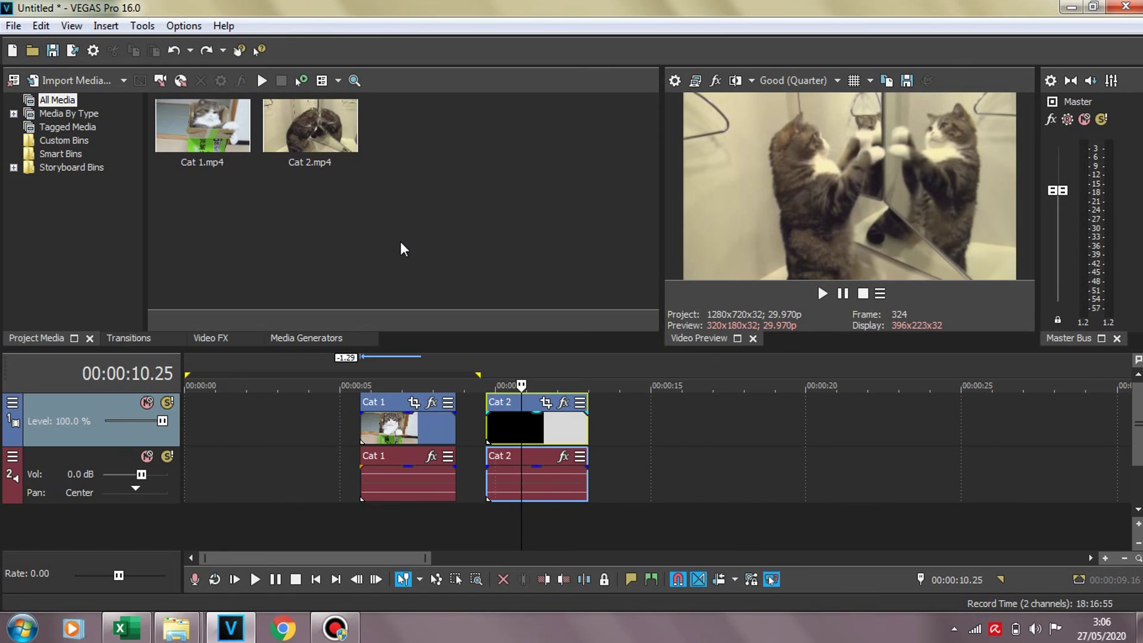